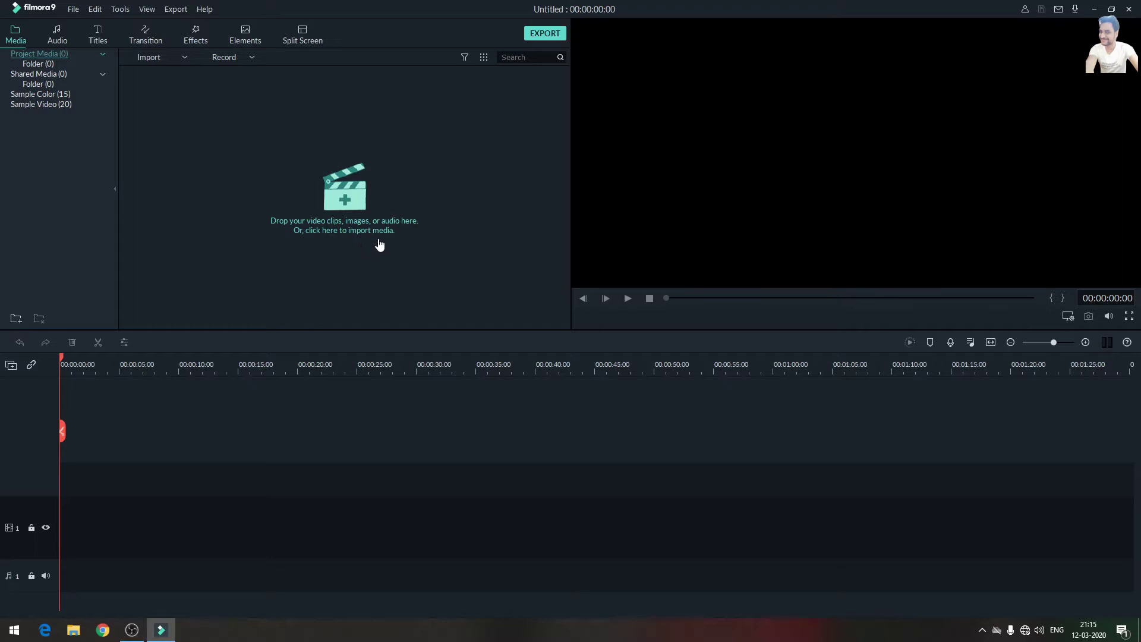
# Import the video "intro sawal jawab final" from the sawal jawab logo folder and delete it from the project media
pyautogui.click(346, 194)
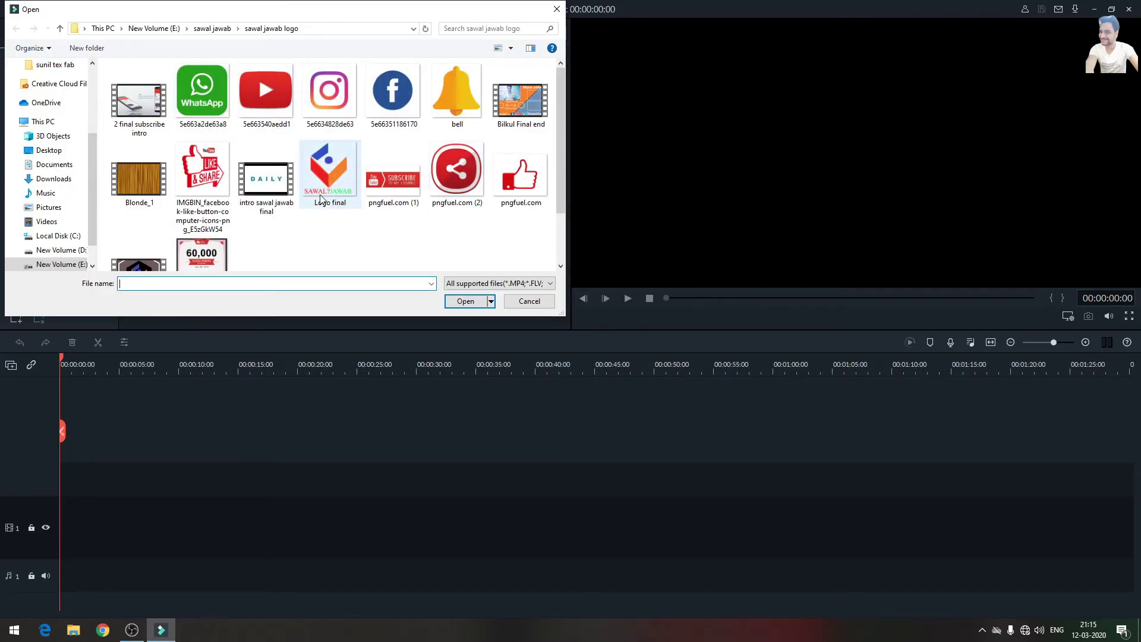
pyautogui.scroll(-1, 320, 201)
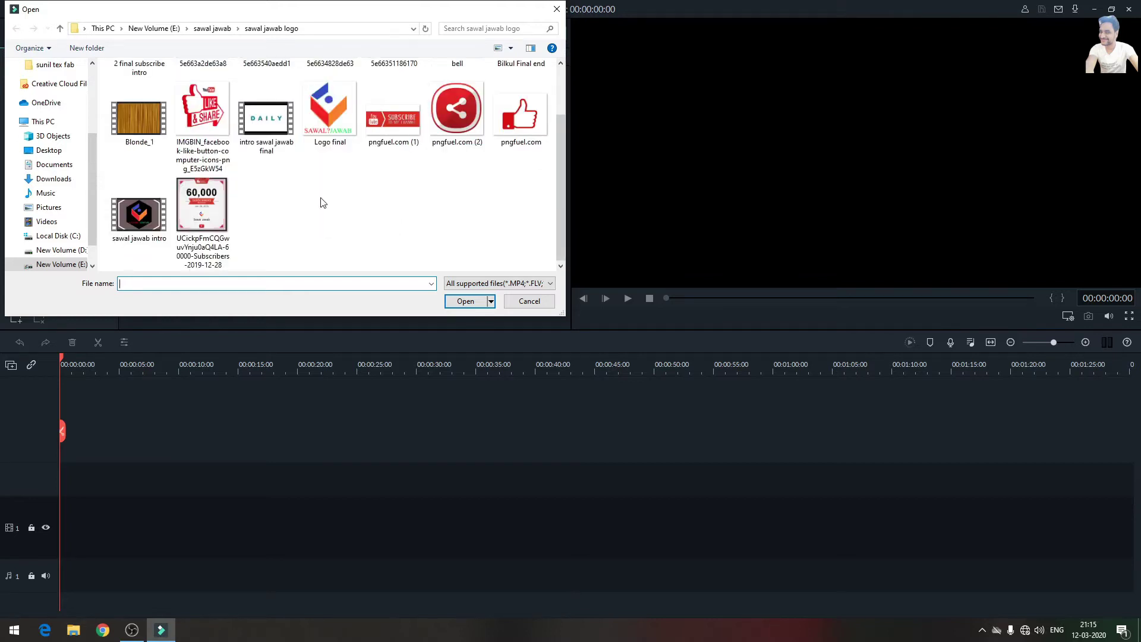
pyautogui.scroll(1, 321, 202)
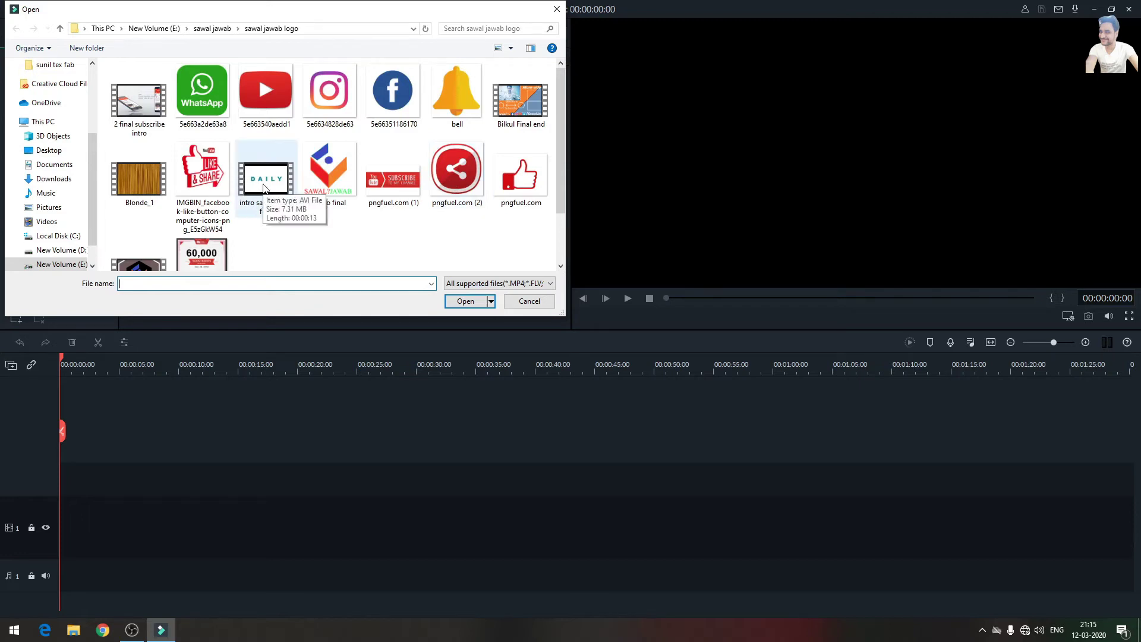
pyautogui.click(264, 188)
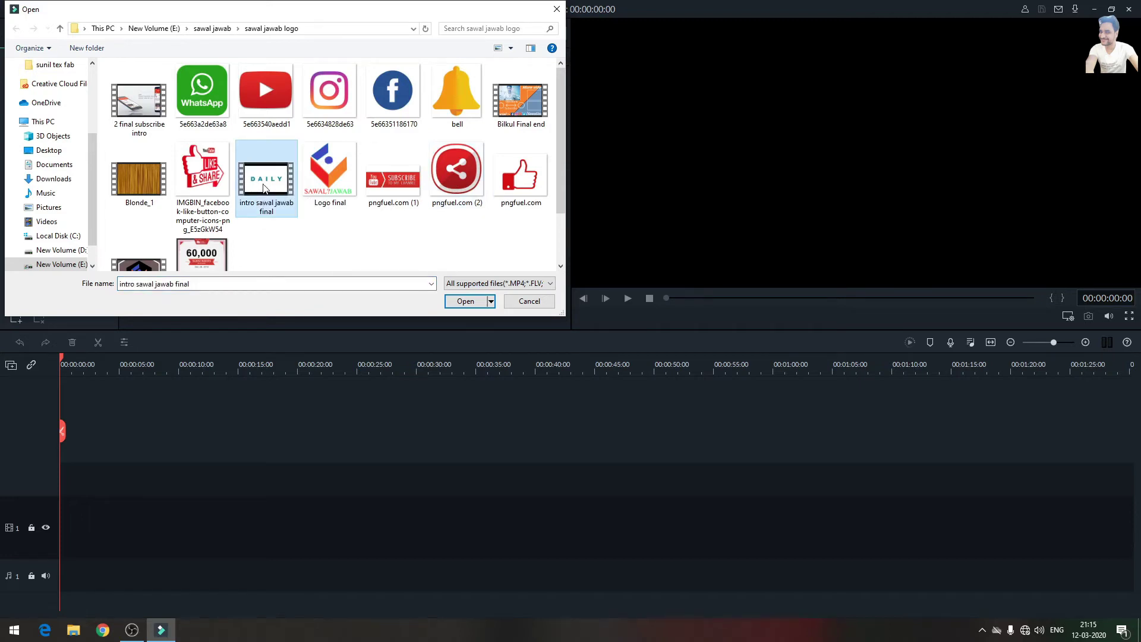
pyautogui.click(465, 302)
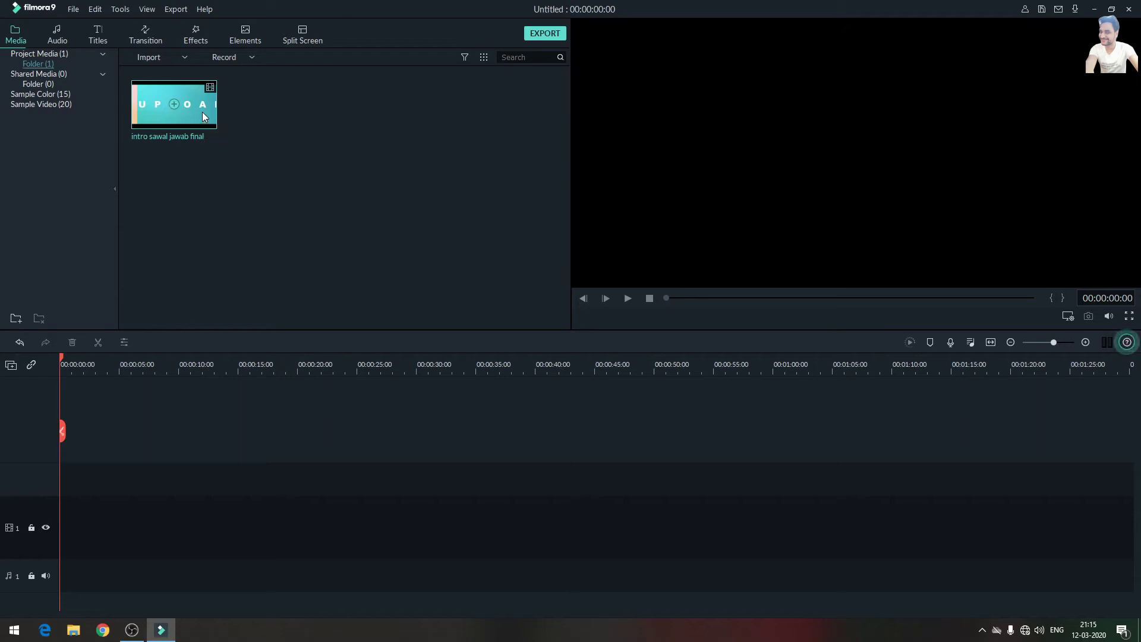
pyautogui.press('Delete')
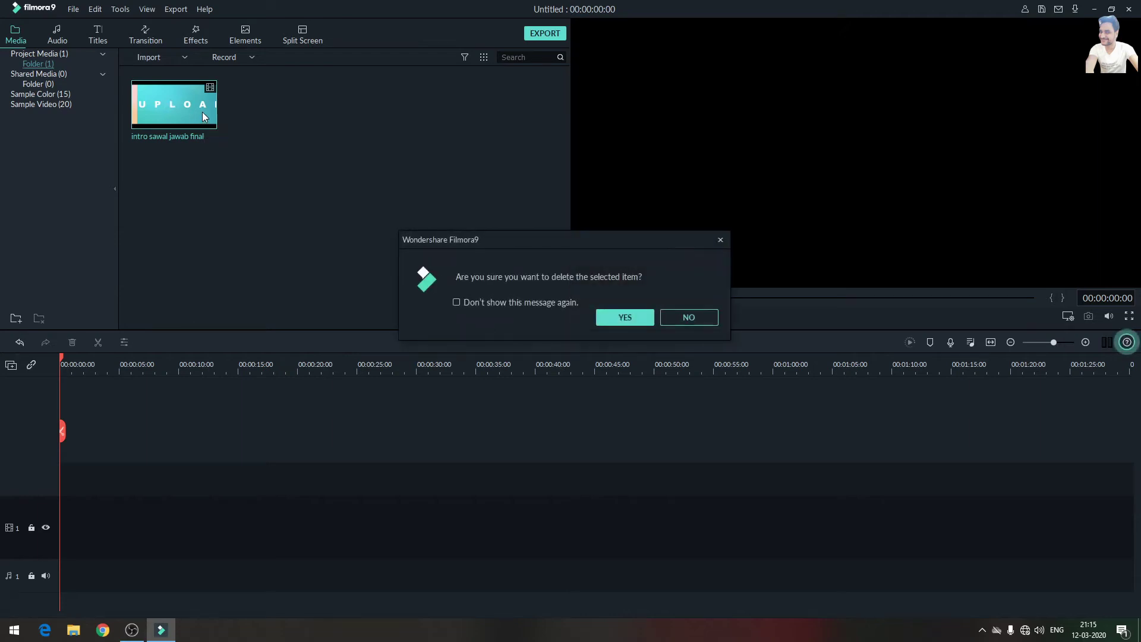
pyautogui.click(623, 316)
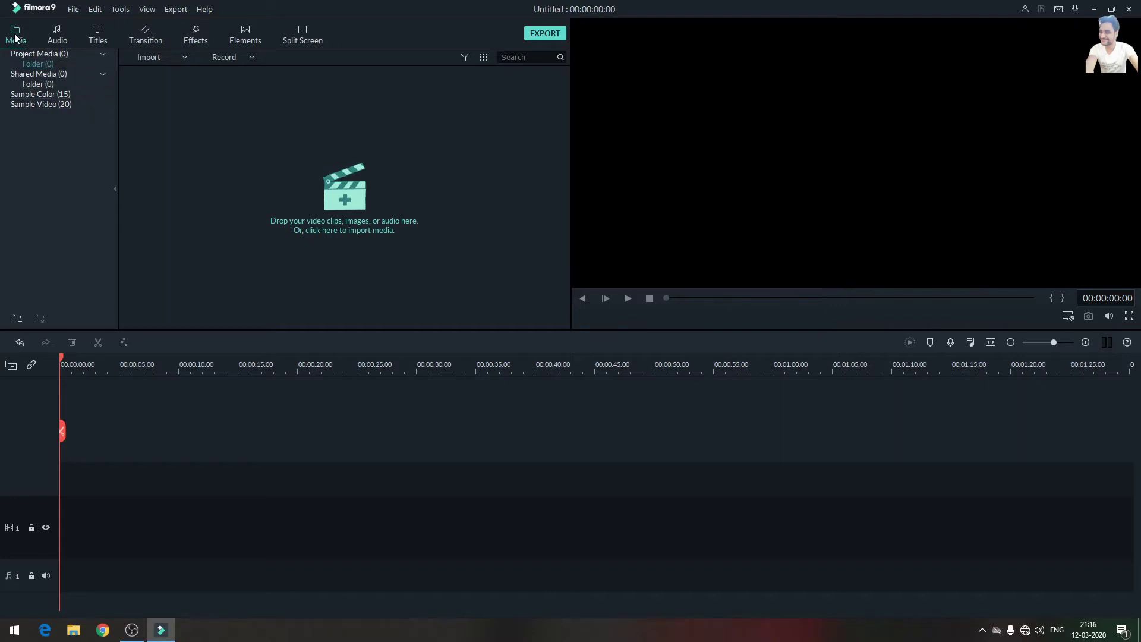
pyautogui.click(62, 31)
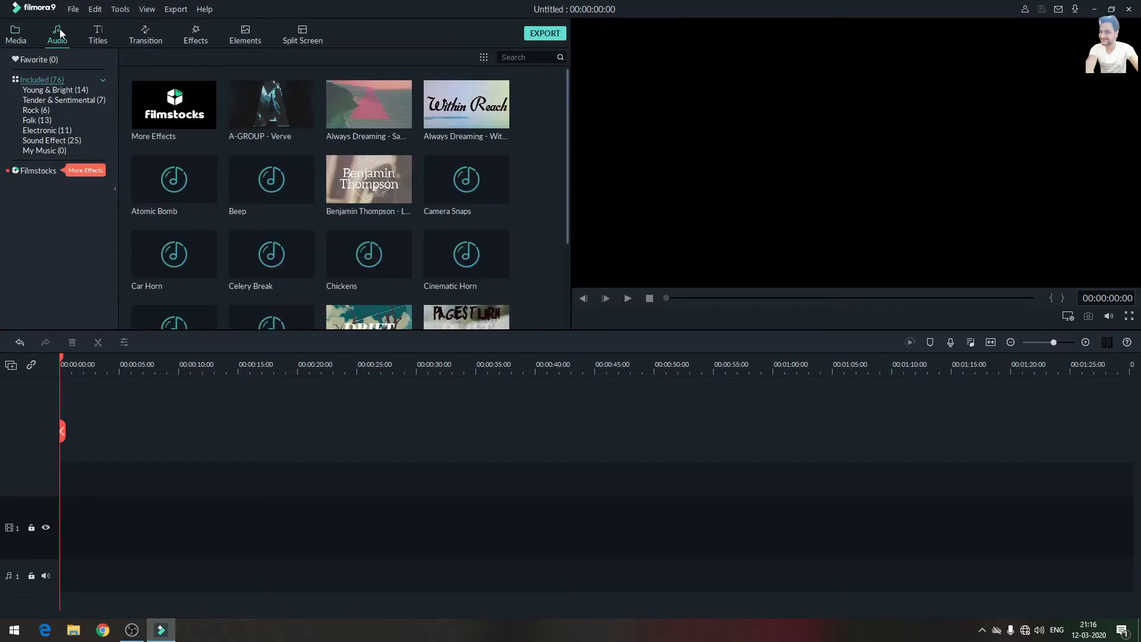
pyautogui.click(12, 38)
pyautogui.click(74, 9)
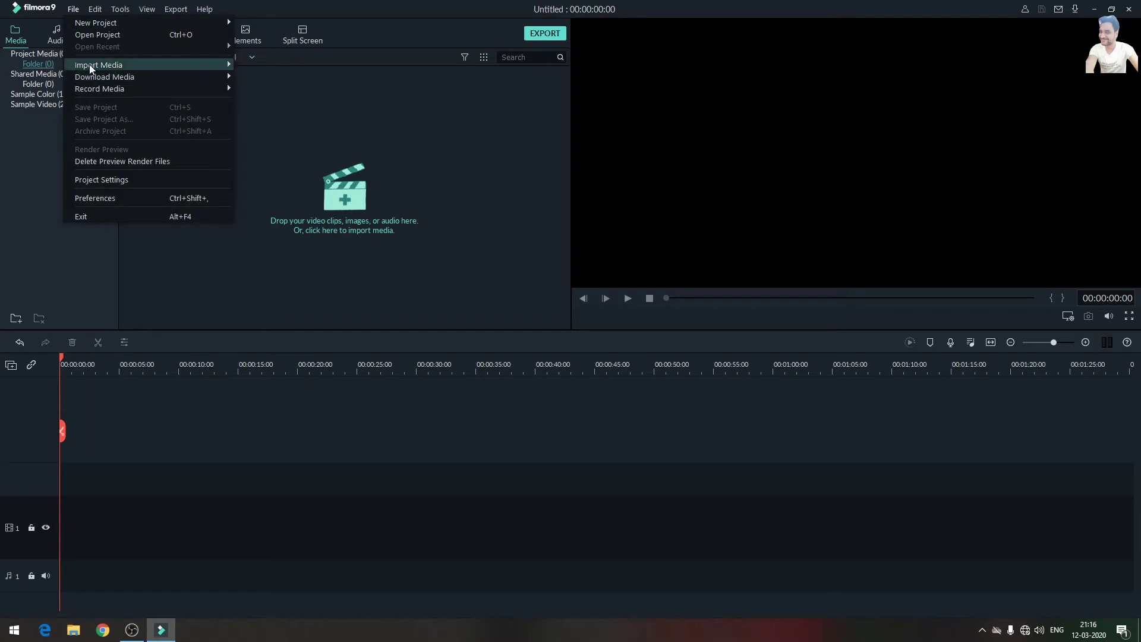
pyautogui.moveTo(90, 68)
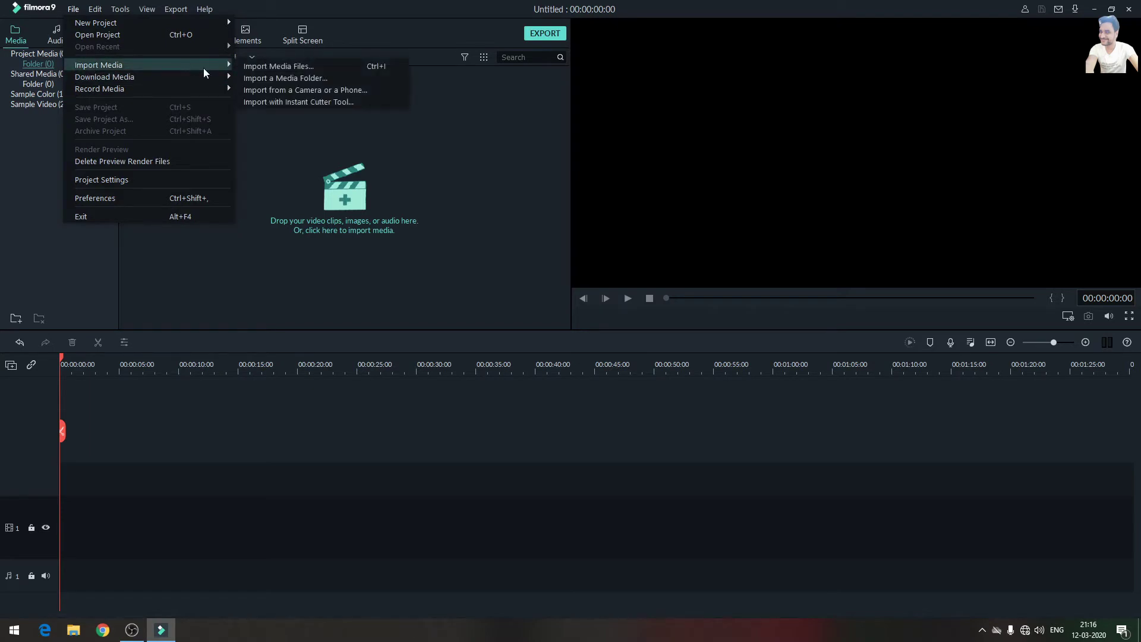
pyautogui.click(301, 63)
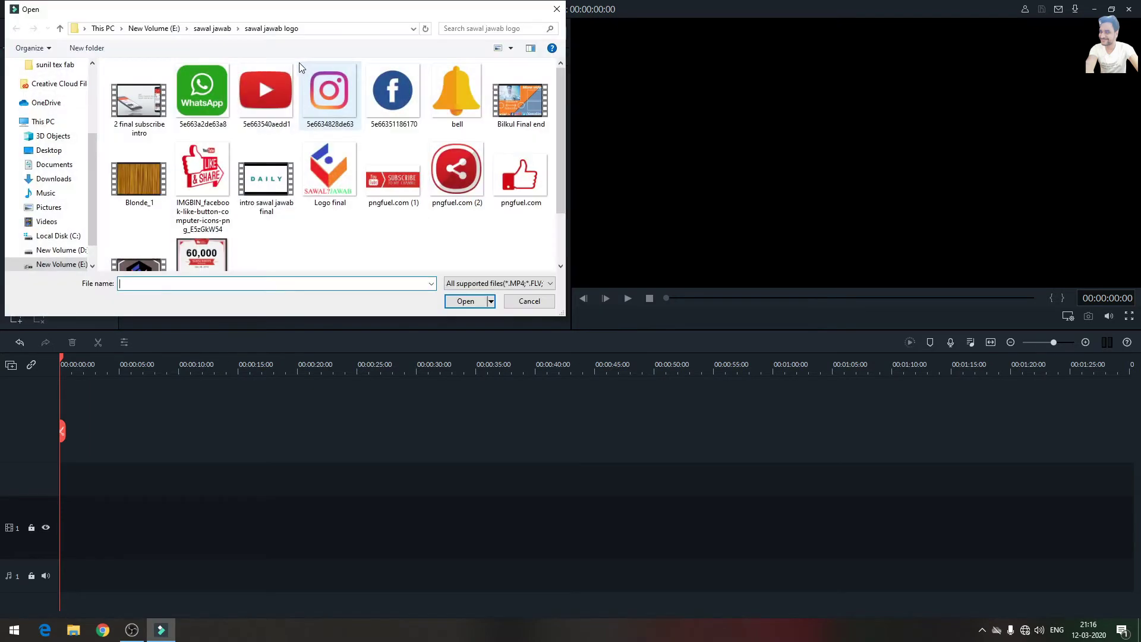
pyautogui.scroll(-1, 364, 202)
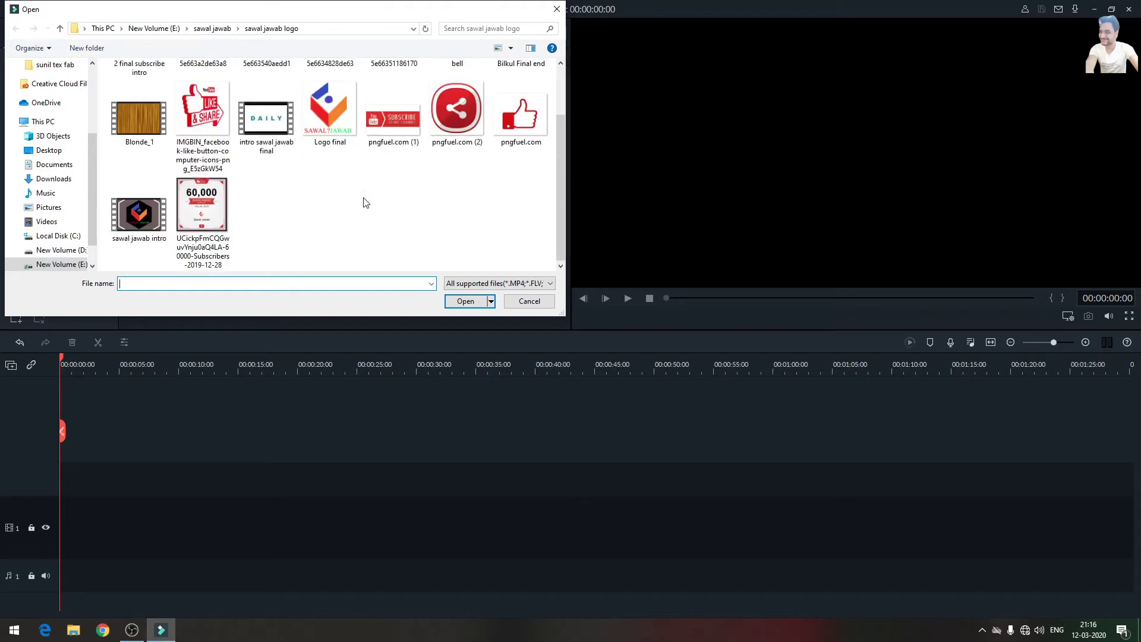
pyautogui.scroll(1, 365, 203)
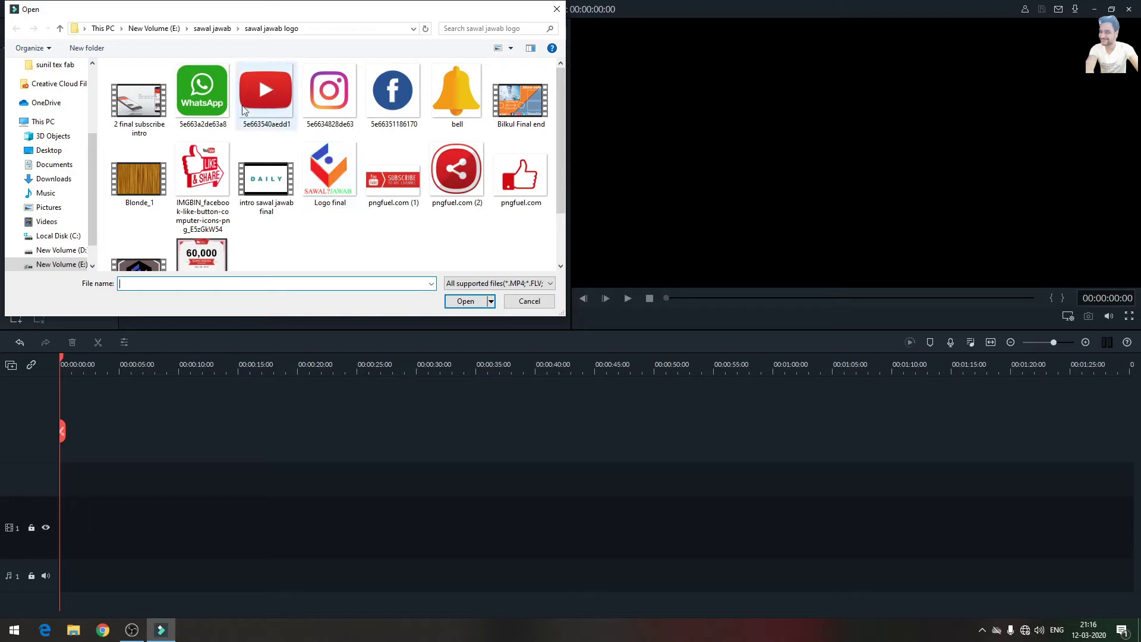
pyautogui.click(559, 11)
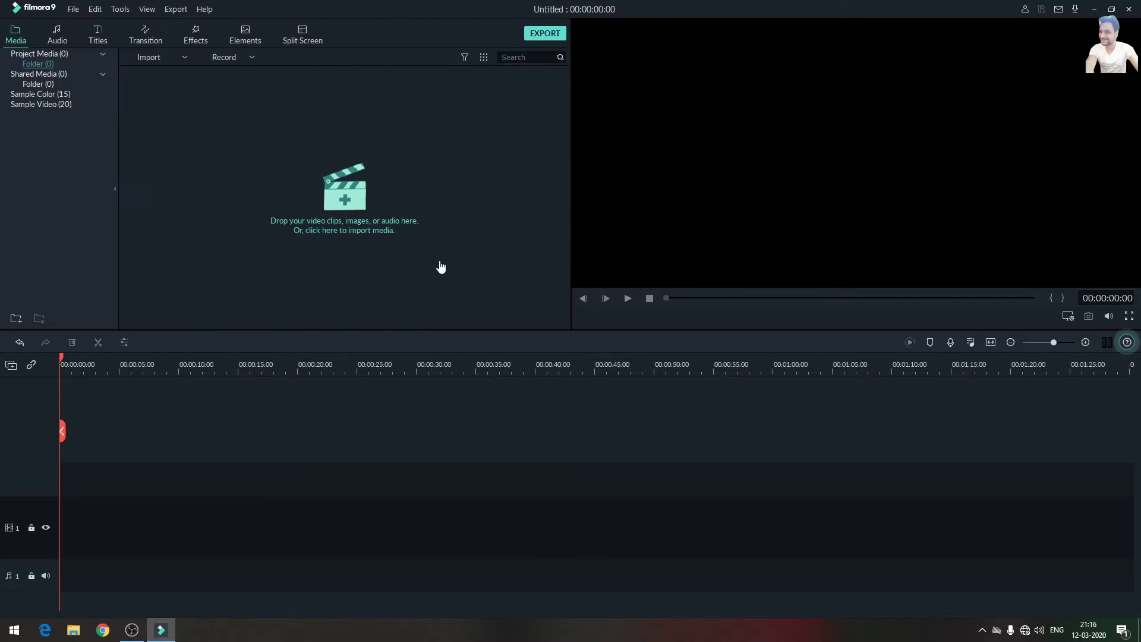
# Import the video "intro sawal jawab final" into the project media folder
pyautogui.click(360, 196)
pyautogui.doubleClick(271, 186)
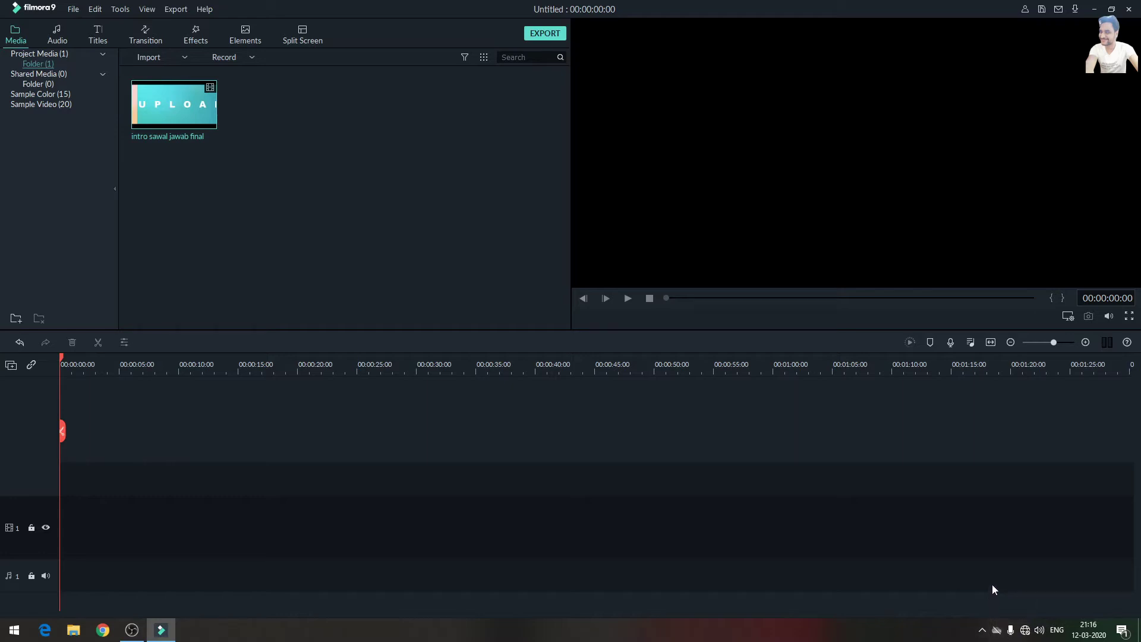
pyautogui.moveTo(191, 111)
# Examine the shared media folder, the sample colors and the sample videos in the media library
pyautogui.click(38, 73)
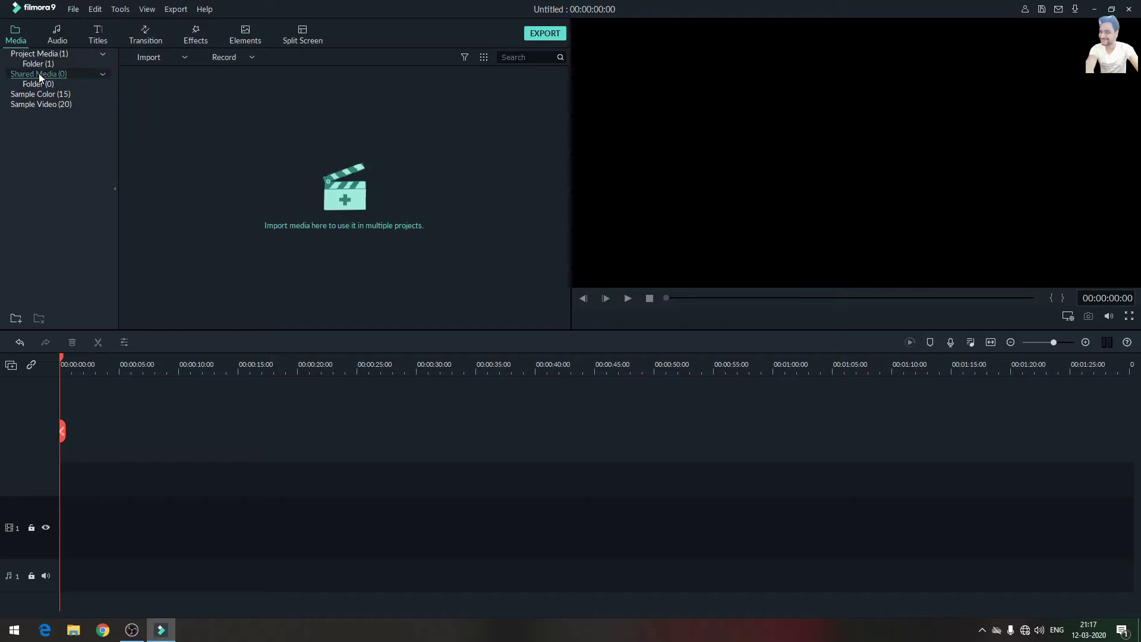
pyautogui.click(41, 94)
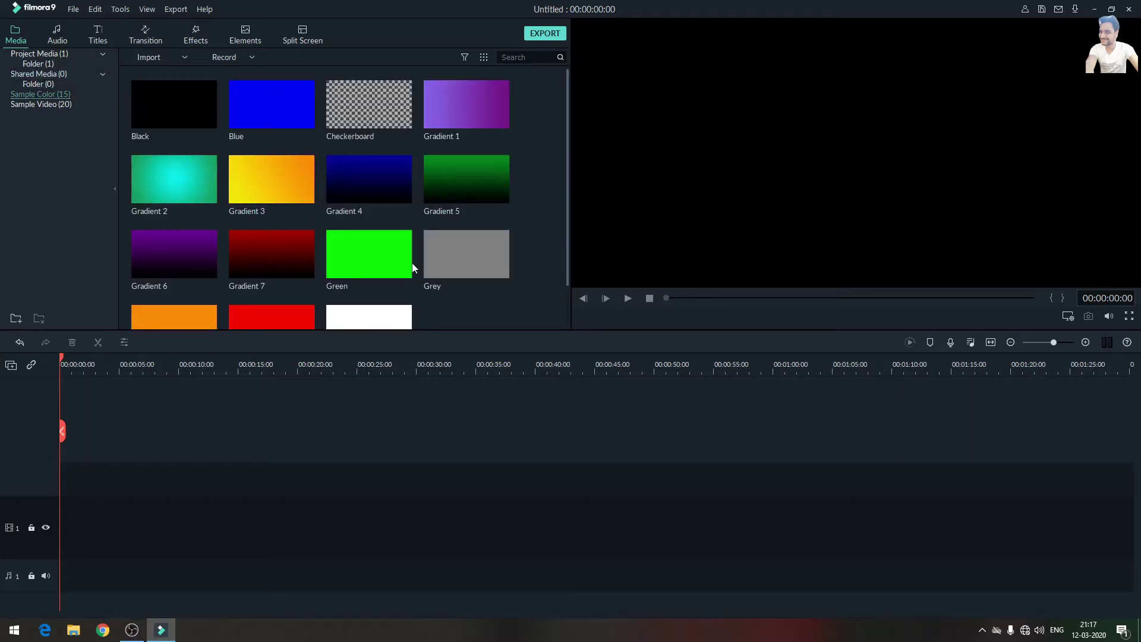
pyautogui.scroll(-1, 406, 184)
pyautogui.scroll(1, 407, 189)
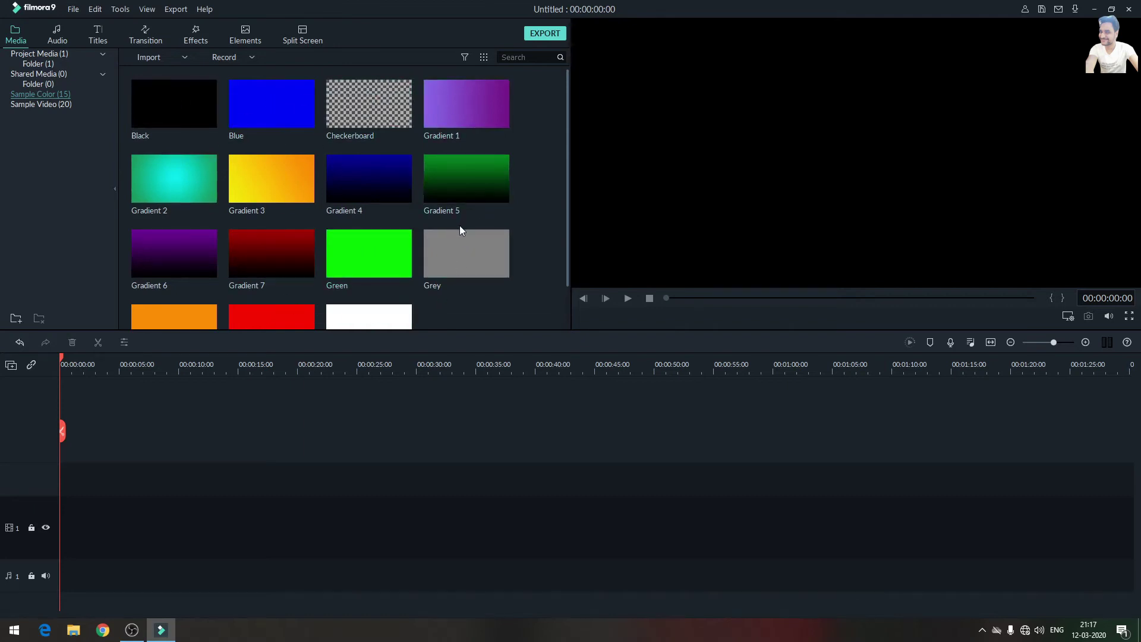
pyautogui.click(32, 105)
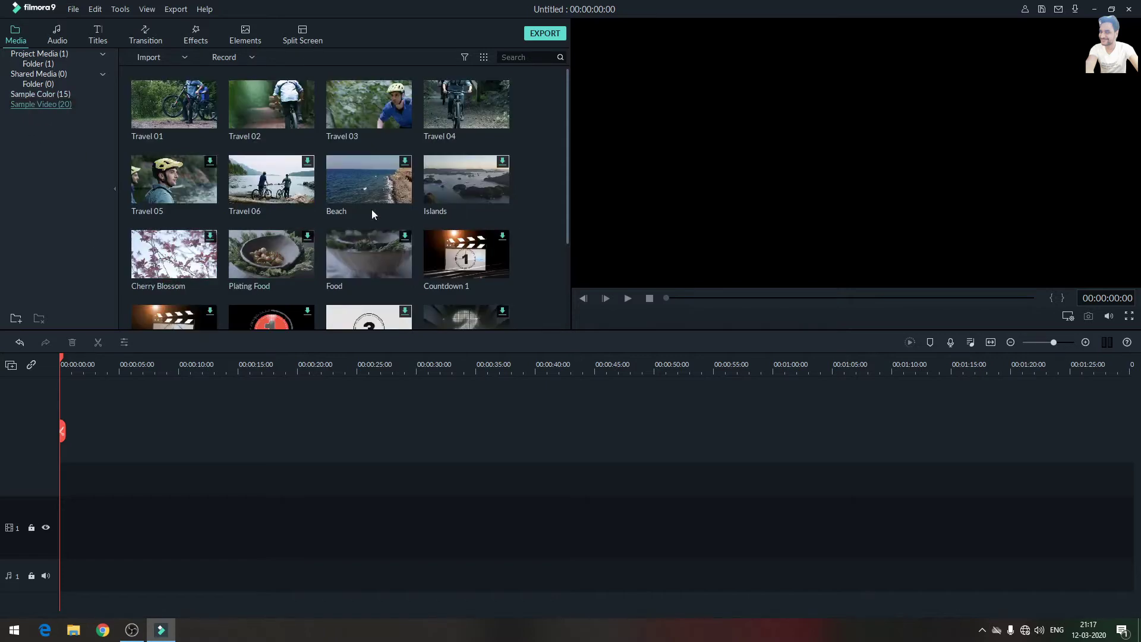
pyautogui.scroll(-2, 385, 194)
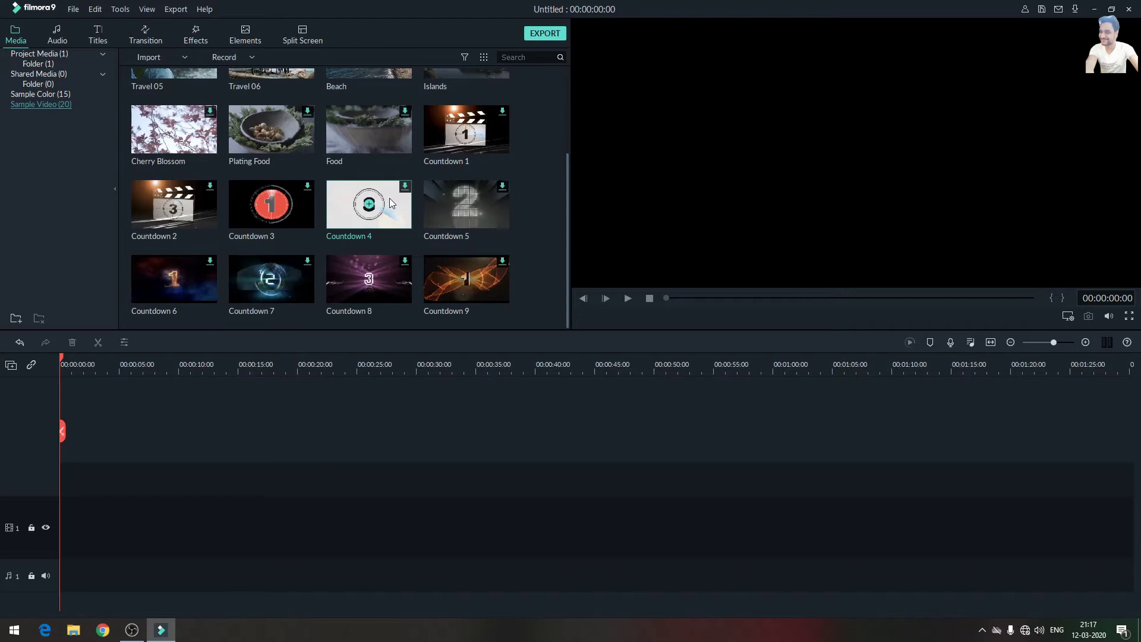
pyautogui.scroll(2, 389, 197)
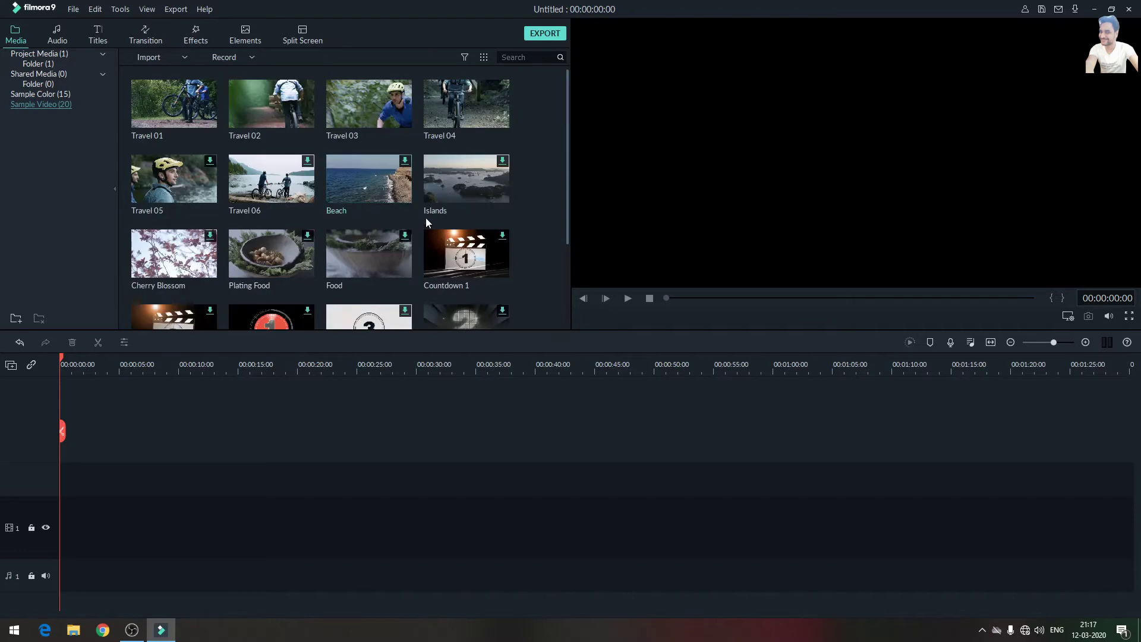
# Look through the included music and sound effects in the audio library, down to the music import option
pyautogui.click(59, 35)
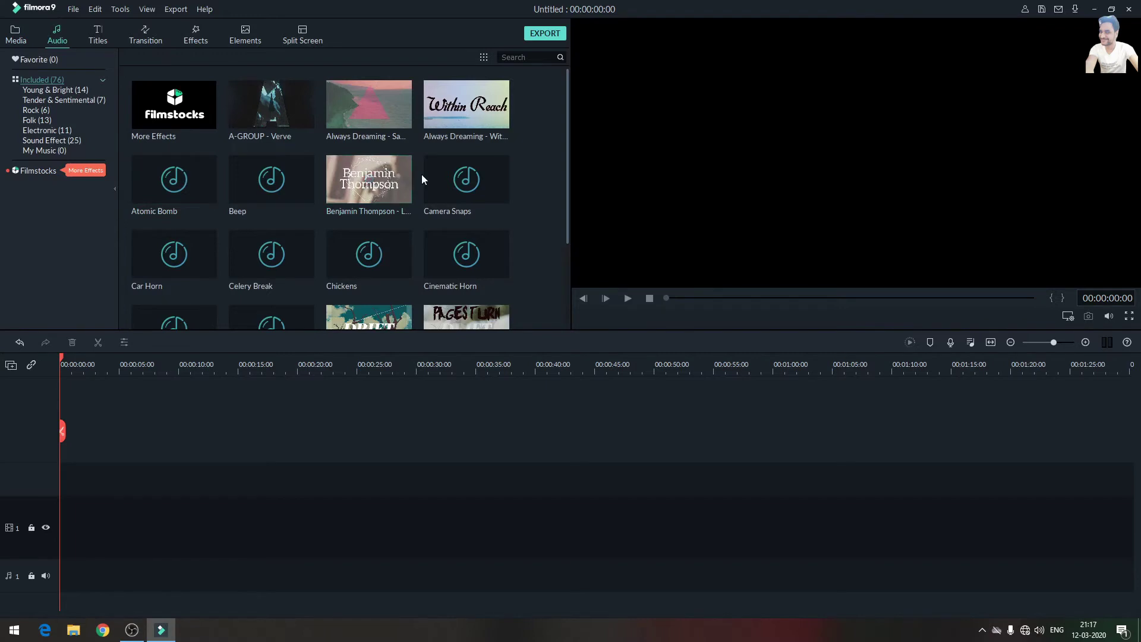
pyautogui.scroll(-10, 423, 176)
pyautogui.scroll(-5, 423, 177)
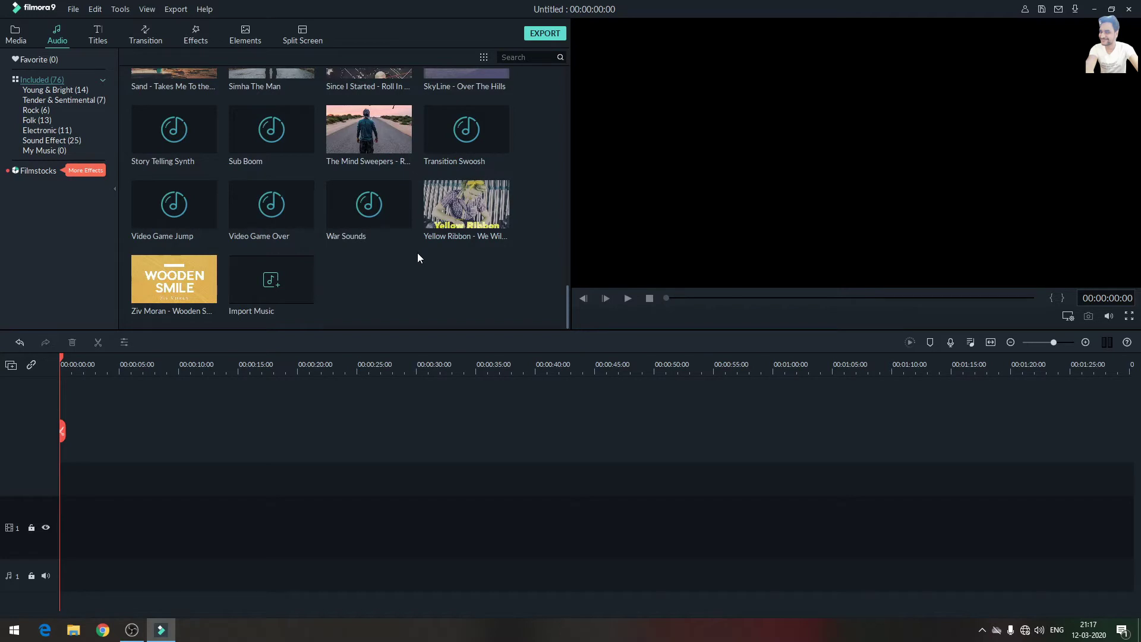
pyautogui.scroll(15, 418, 252)
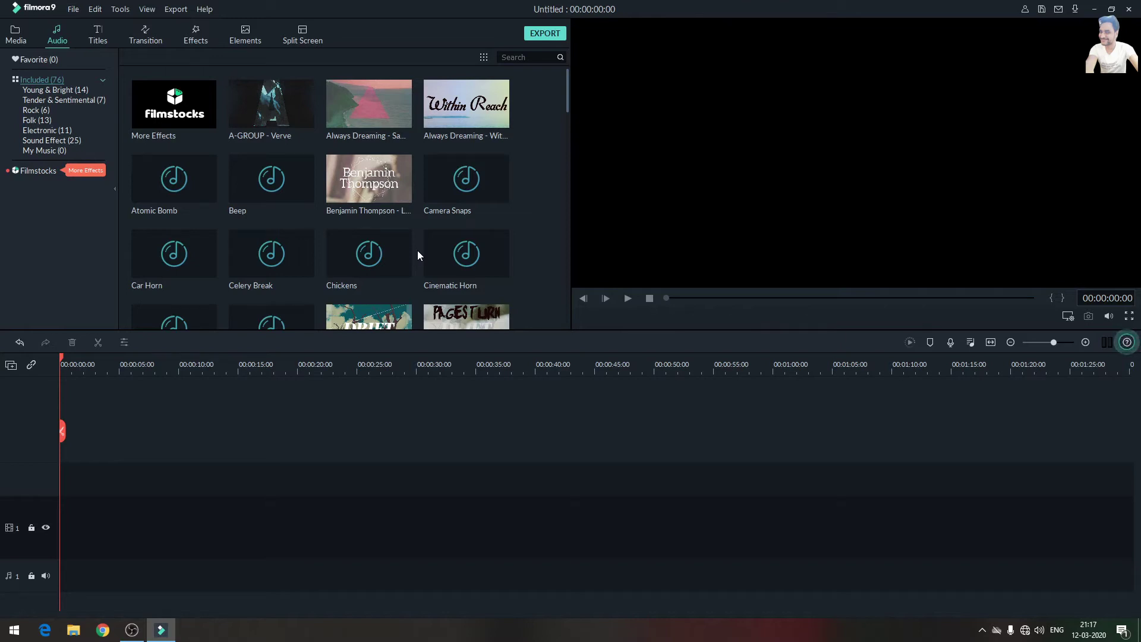
pyautogui.scroll(-8, 417, 256)
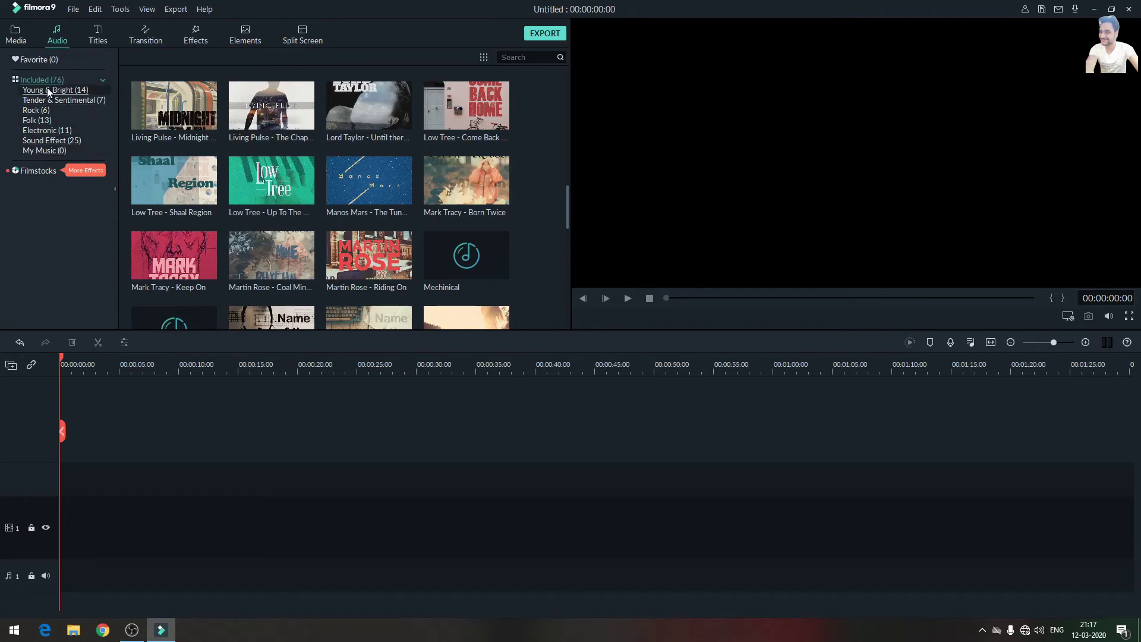
pyautogui.scroll(-5, 420, 205)
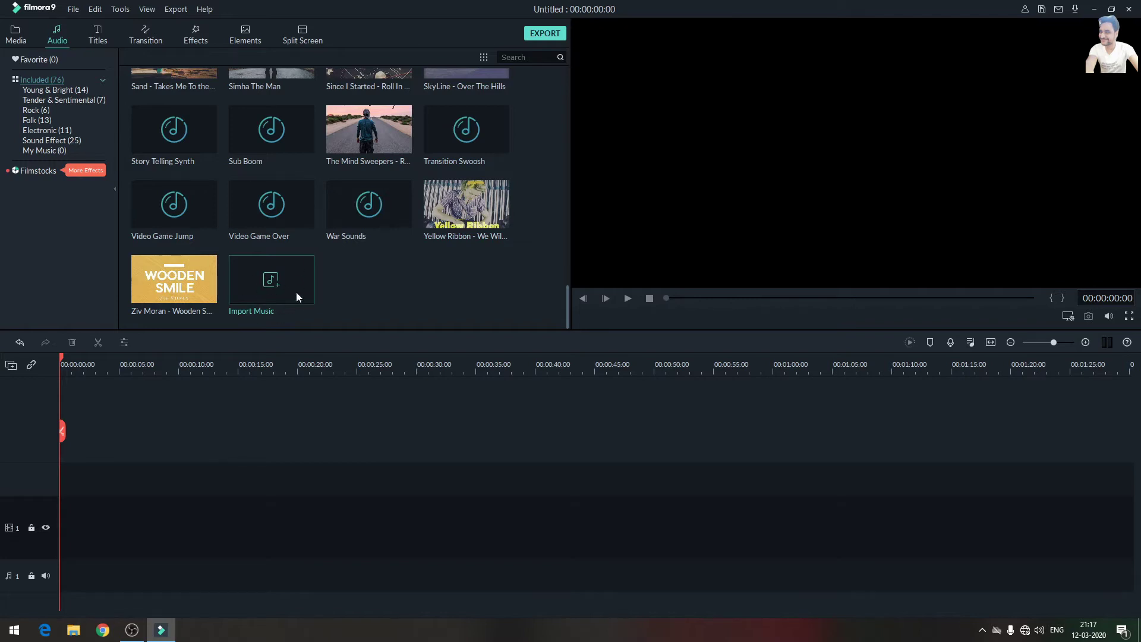
# Browse the included title templates and preview Lower Third 24, Lower Third 25 and Lower Third 37
pyautogui.click(98, 34)
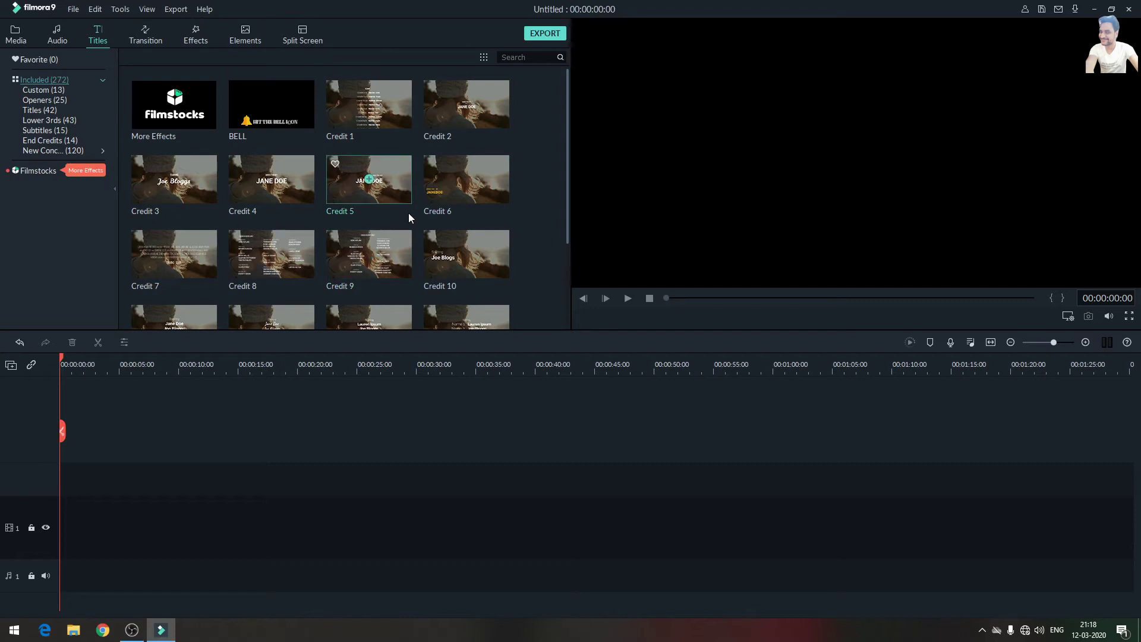
pyautogui.scroll(-5, 416, 212)
pyautogui.scroll(-5, 416, 212)
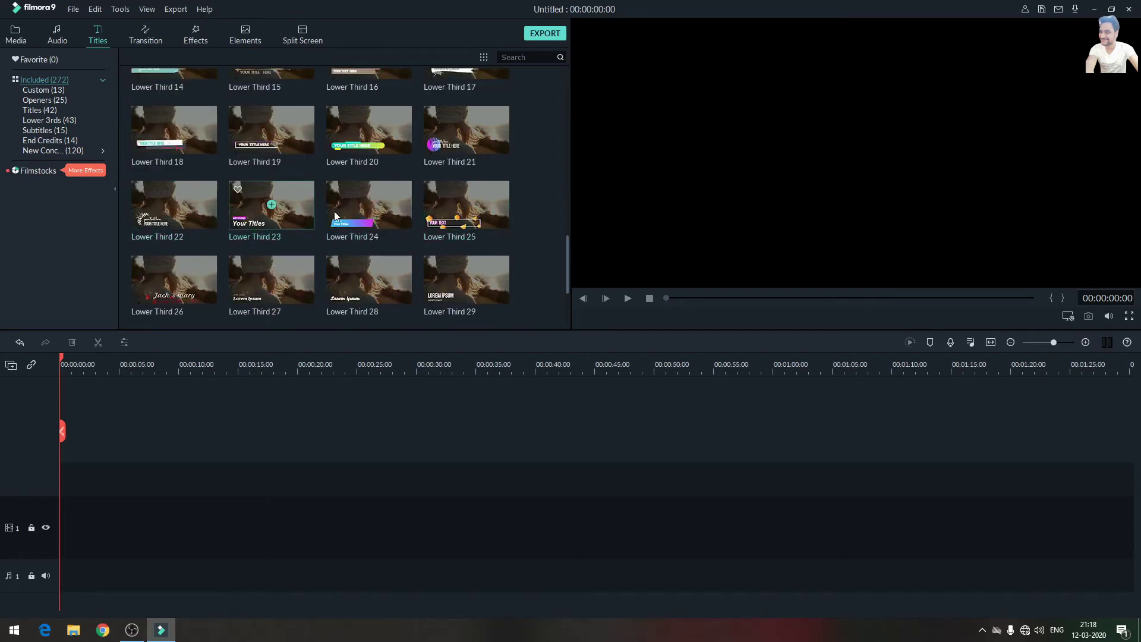
pyautogui.click(398, 208)
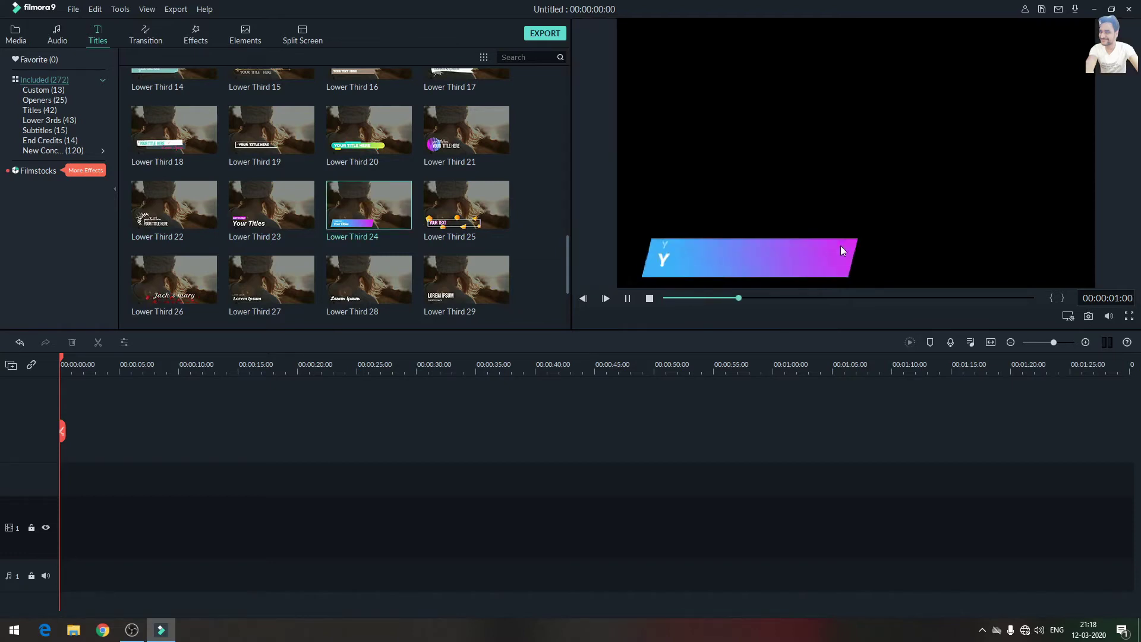
pyautogui.click(494, 196)
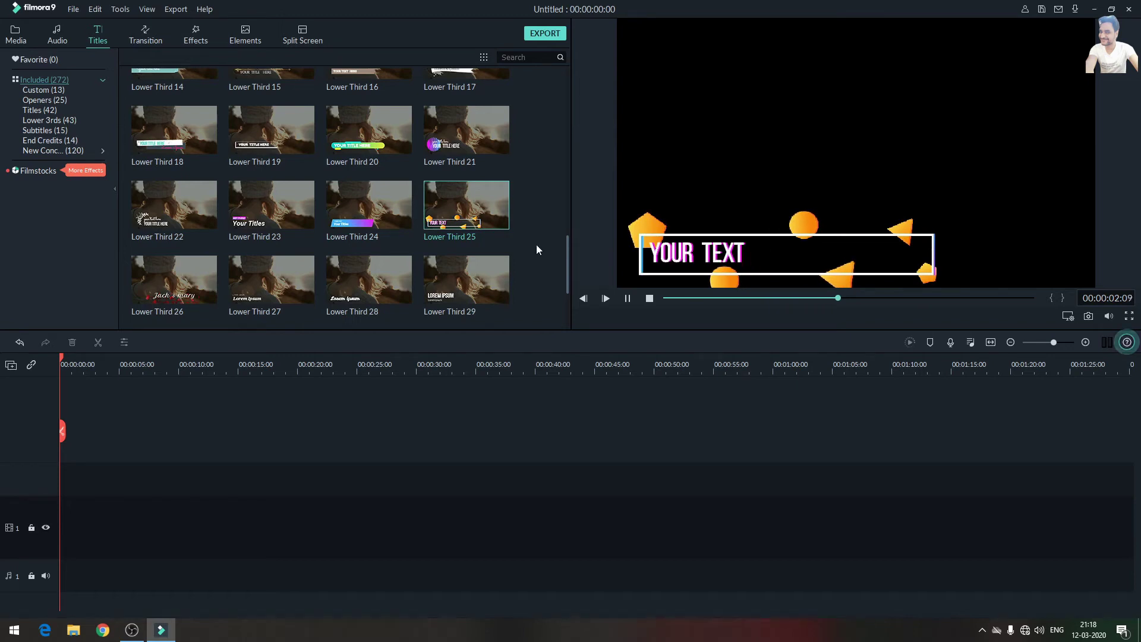
pyautogui.scroll(-3, 366, 255)
pyautogui.click(498, 280)
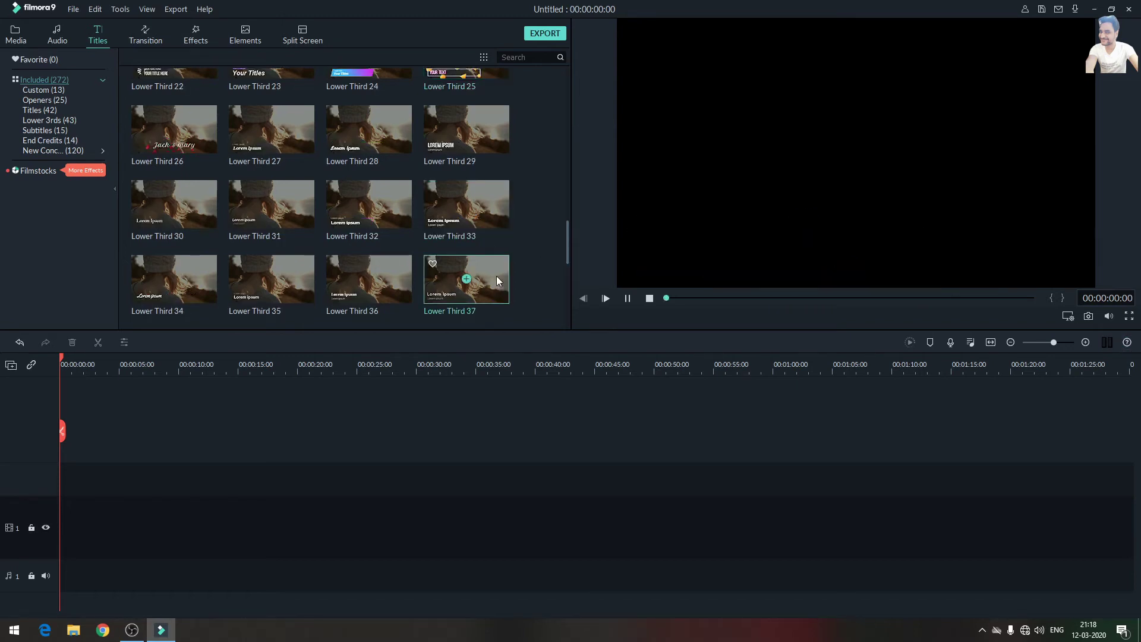
# Preview the New Opener 25 template and look through the new lower thirds, openers and titles
pyautogui.scroll(-6, 416, 203)
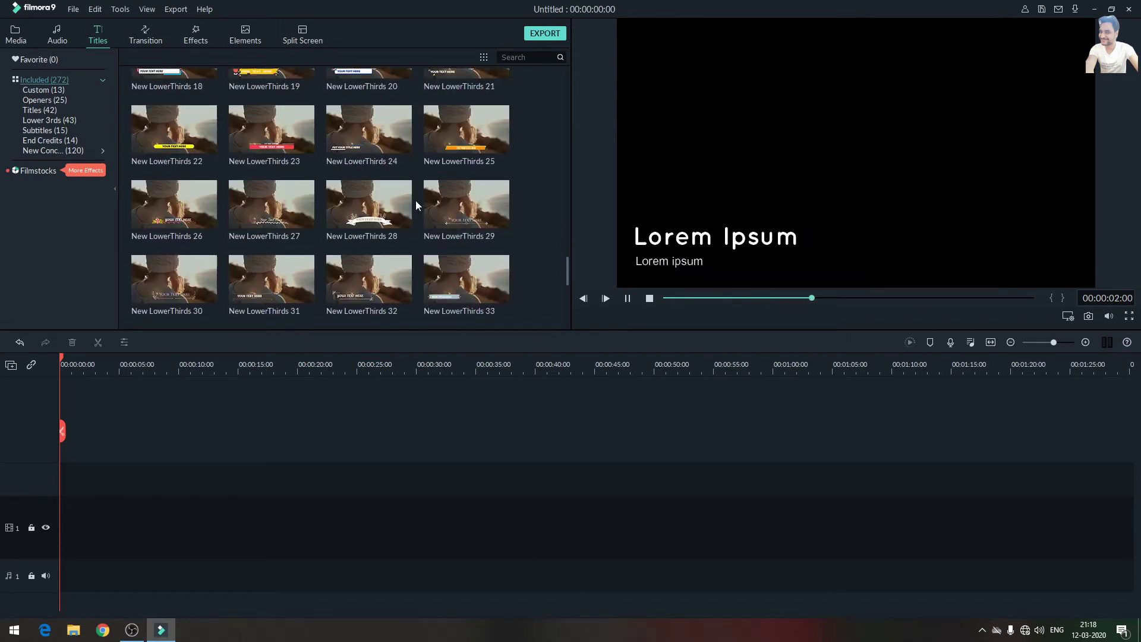
pyautogui.scroll(-10, 416, 205)
pyautogui.scroll(3, 416, 206)
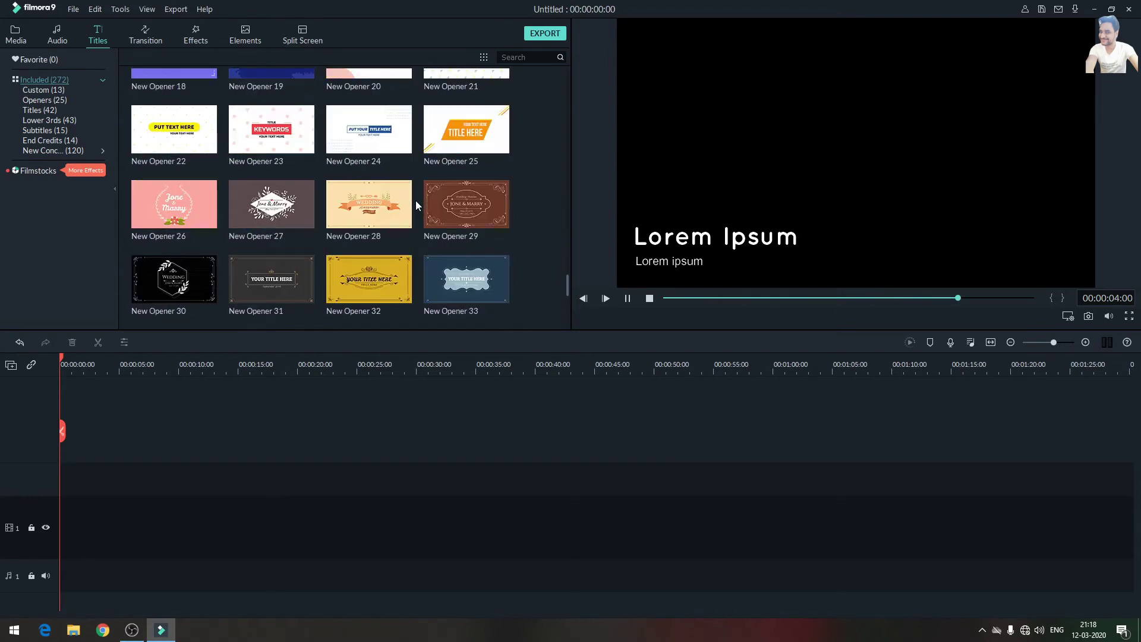
pyautogui.click(490, 145)
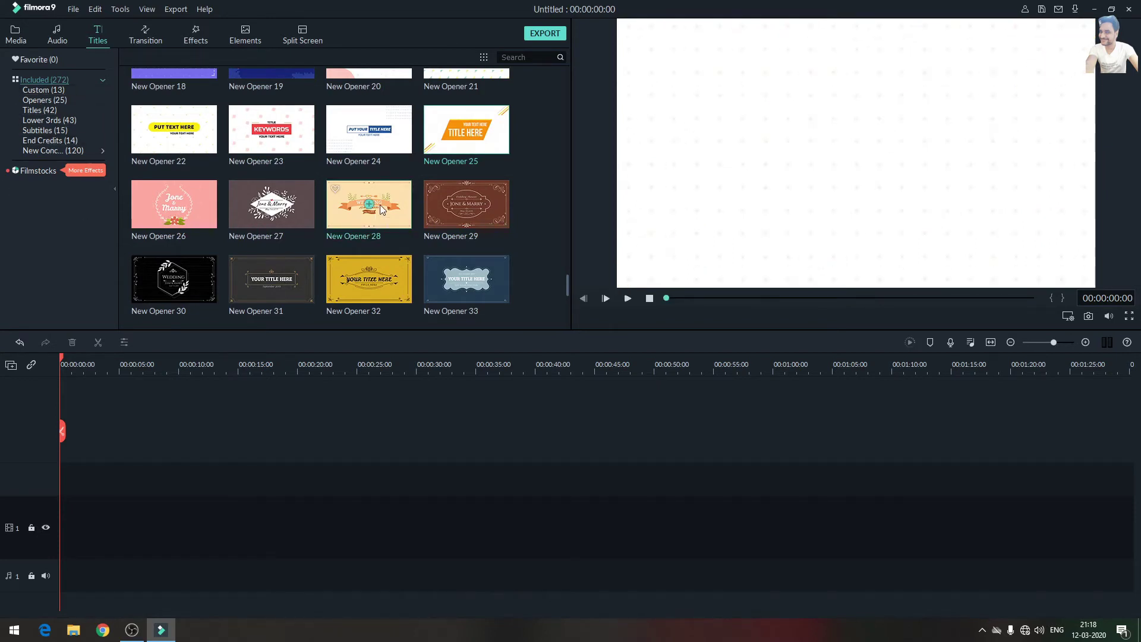
pyautogui.scroll(-10, 380, 204)
pyautogui.scroll(5, 380, 208)
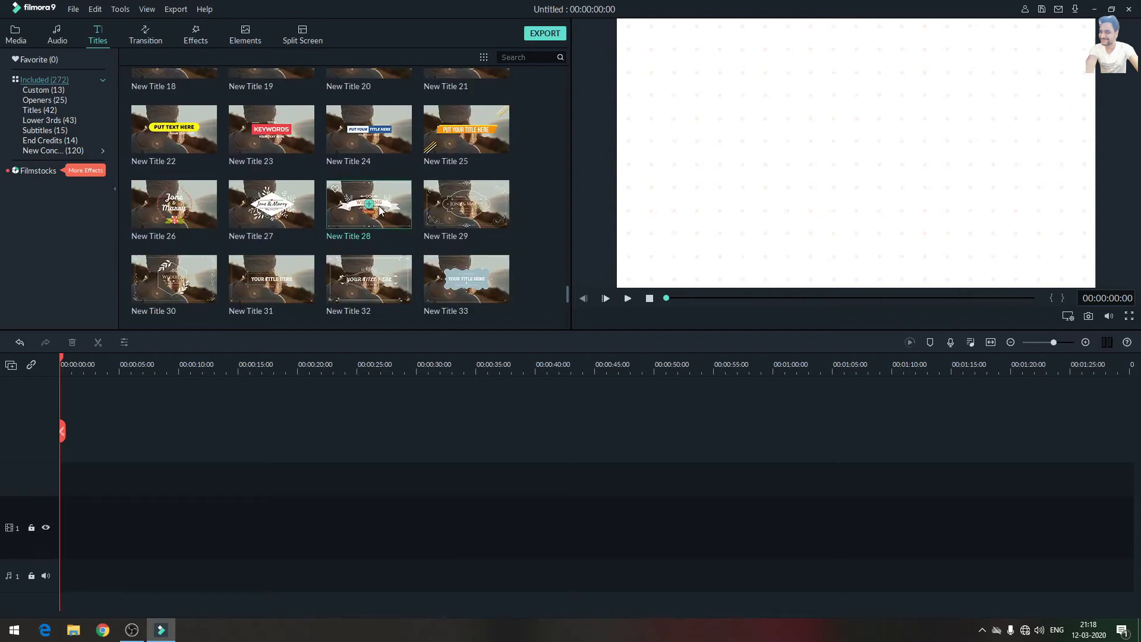
# Preview the New Title 24 template and look through the remaining new titles down to the openers
pyautogui.click(399, 130)
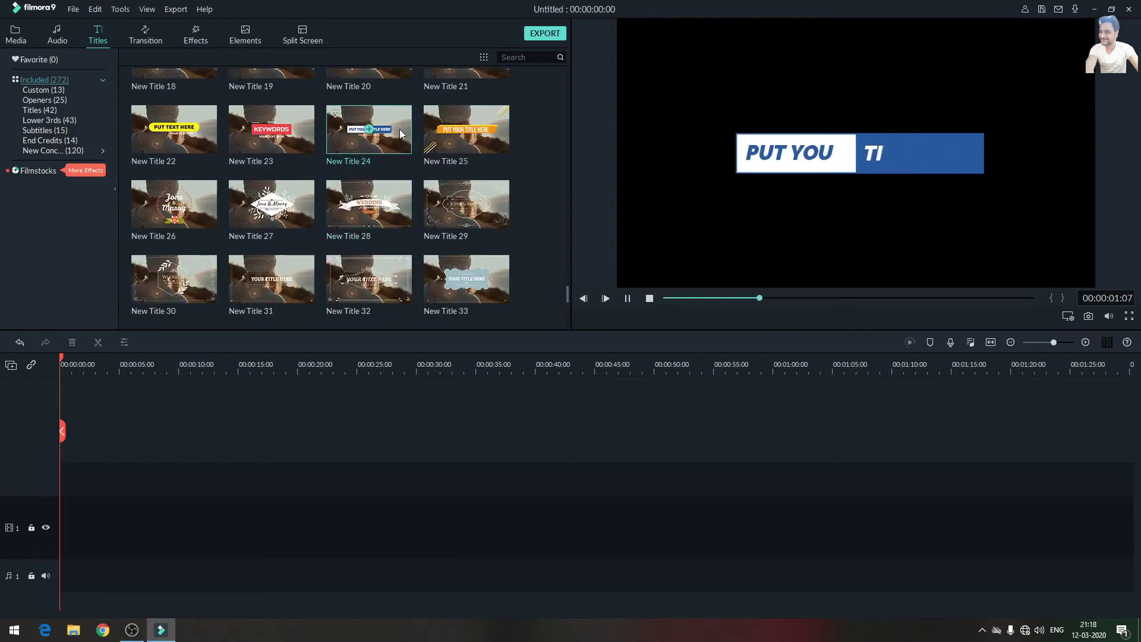
pyautogui.scroll(-8, 386, 237)
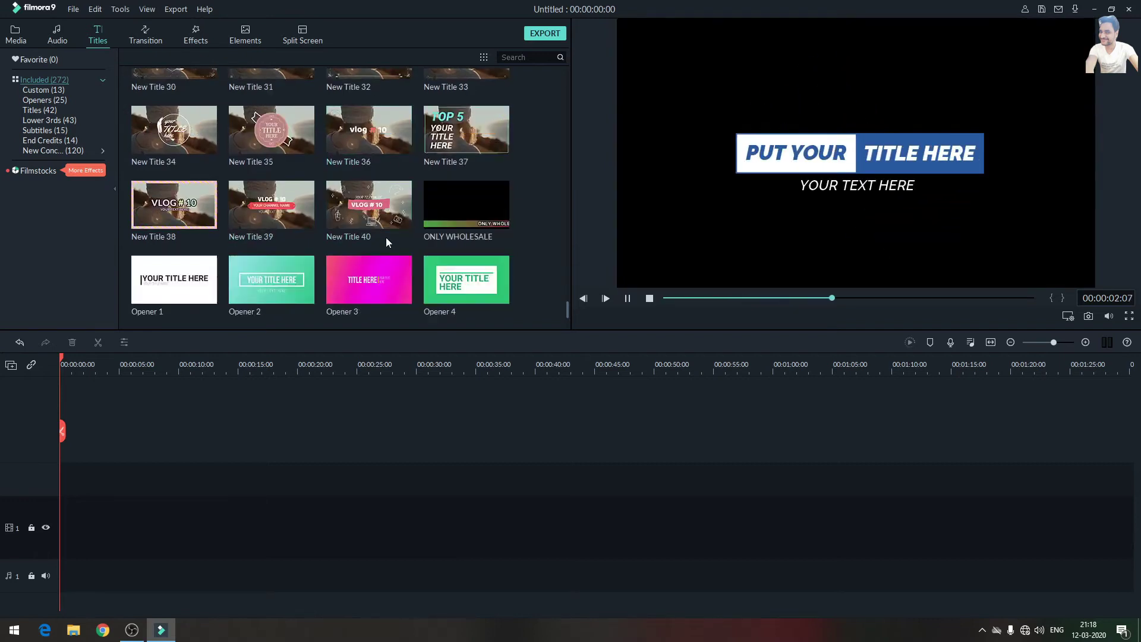
# Browse the basic transitions and preview Blind 1, Blind and Bar
pyautogui.click(145, 38)
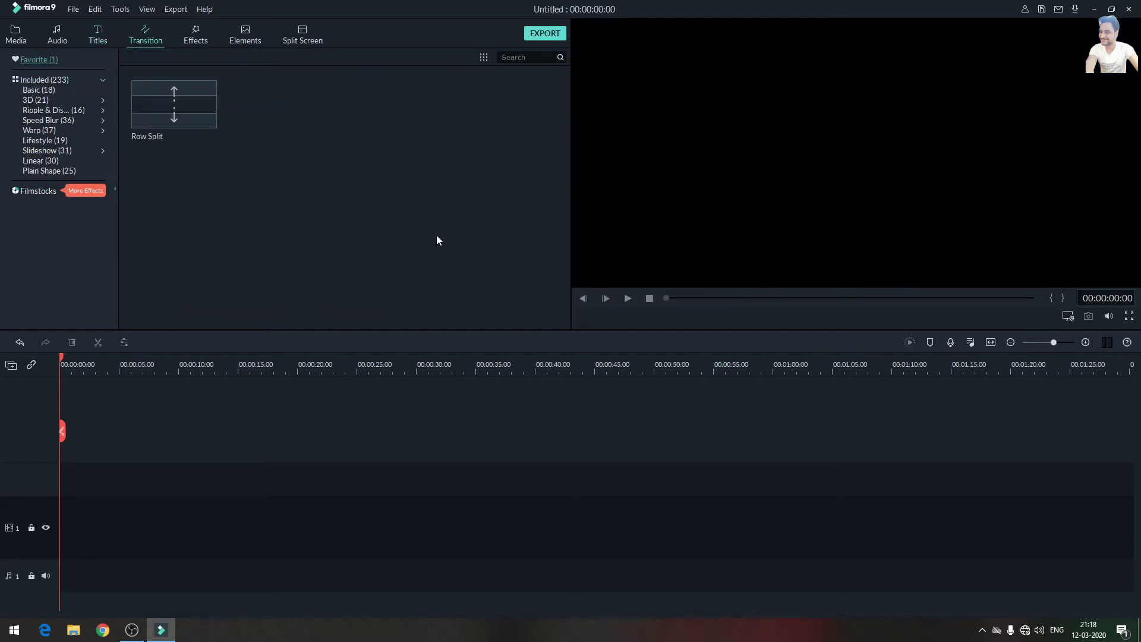
pyautogui.click(35, 91)
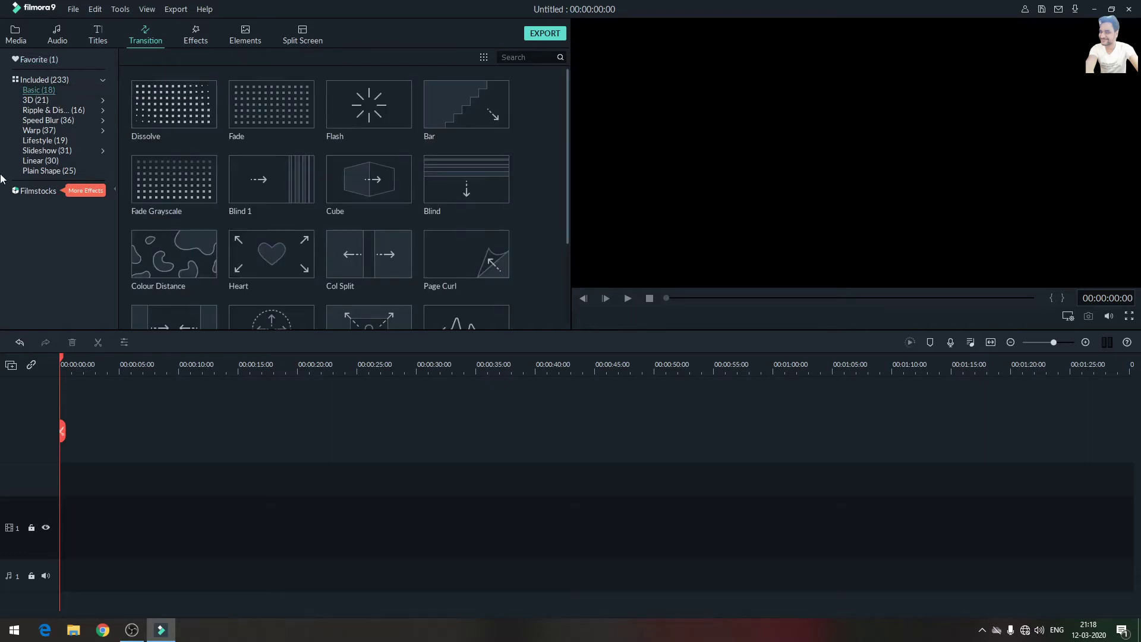
pyautogui.click(305, 170)
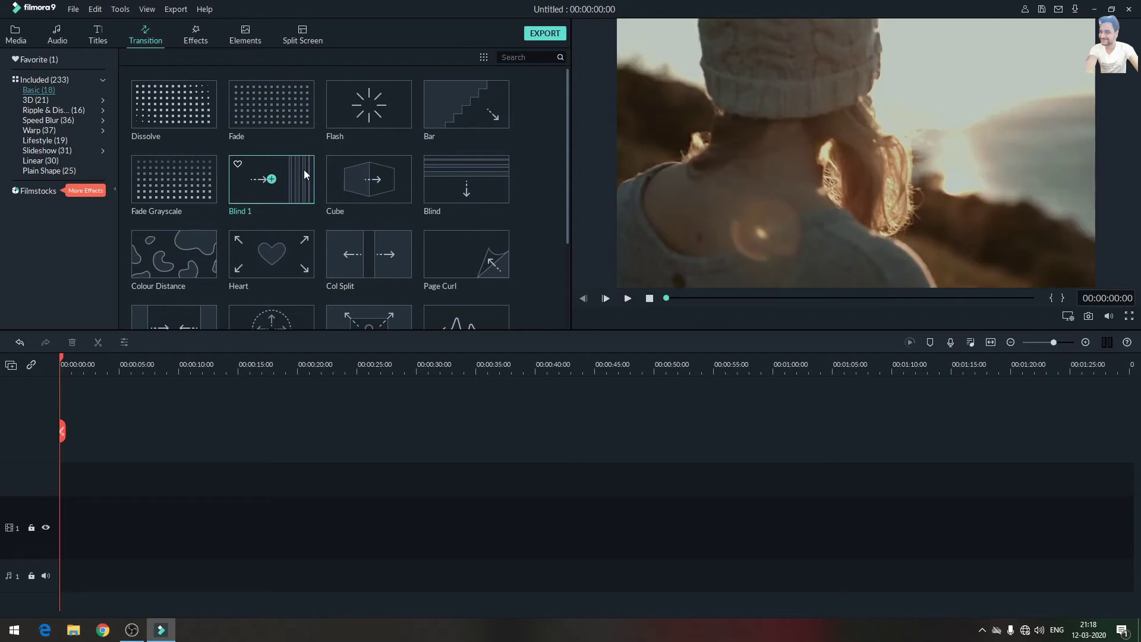
pyautogui.click(497, 177)
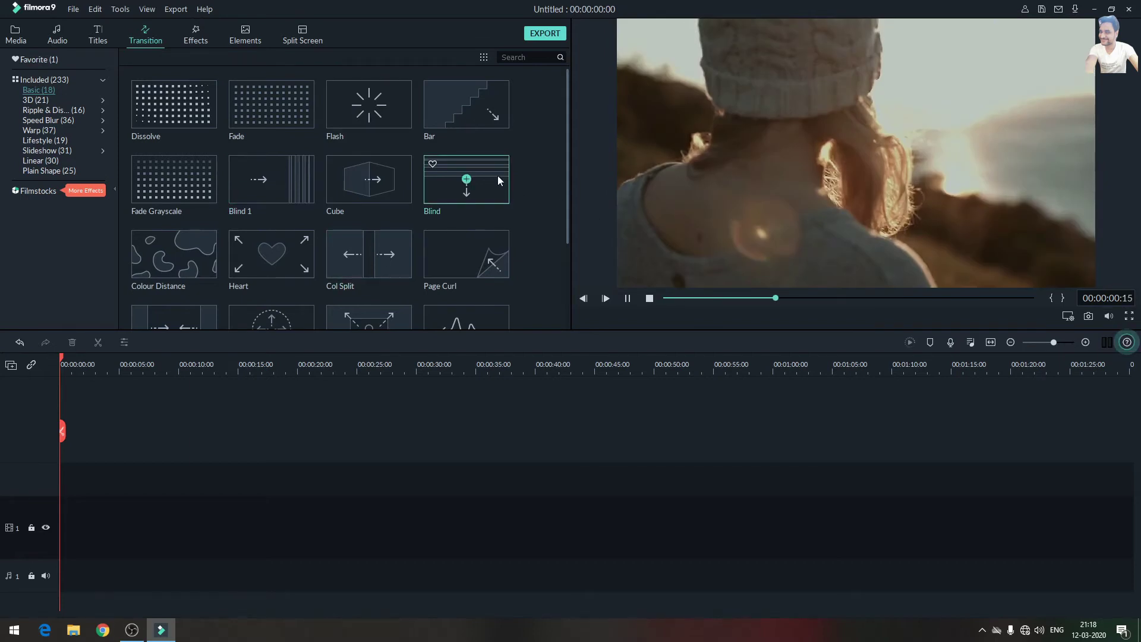
pyautogui.click(496, 108)
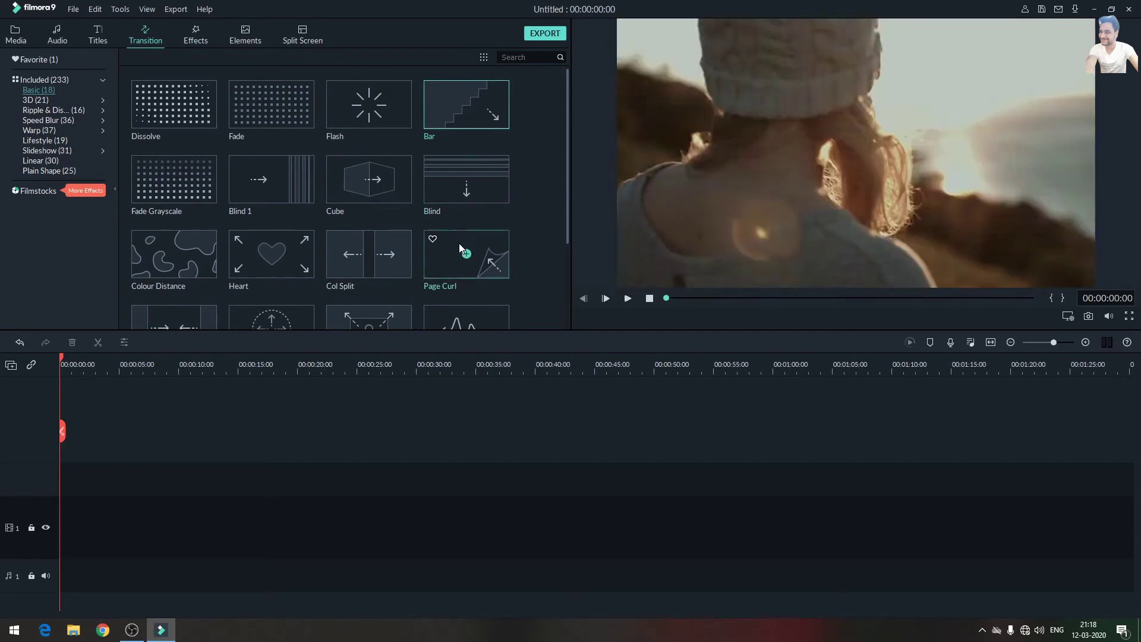
# Preview the Page Curl and Butterfly Wave Scrawler transitions and look through the whole basic set
pyautogui.click(501, 257)
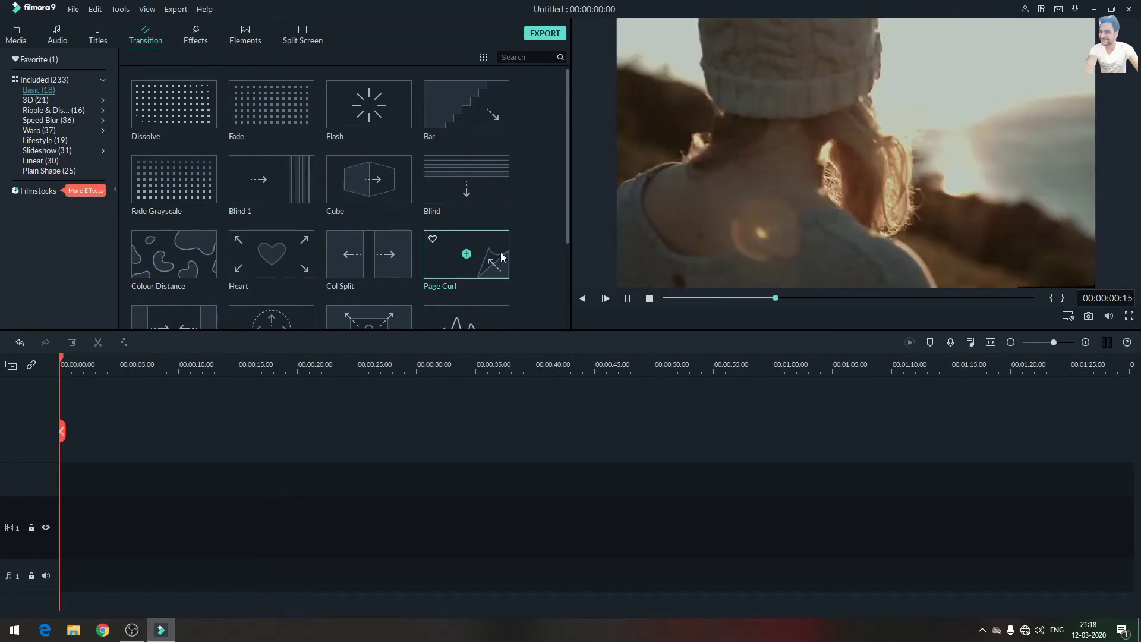
pyautogui.scroll(-2, 500, 252)
pyautogui.click(491, 212)
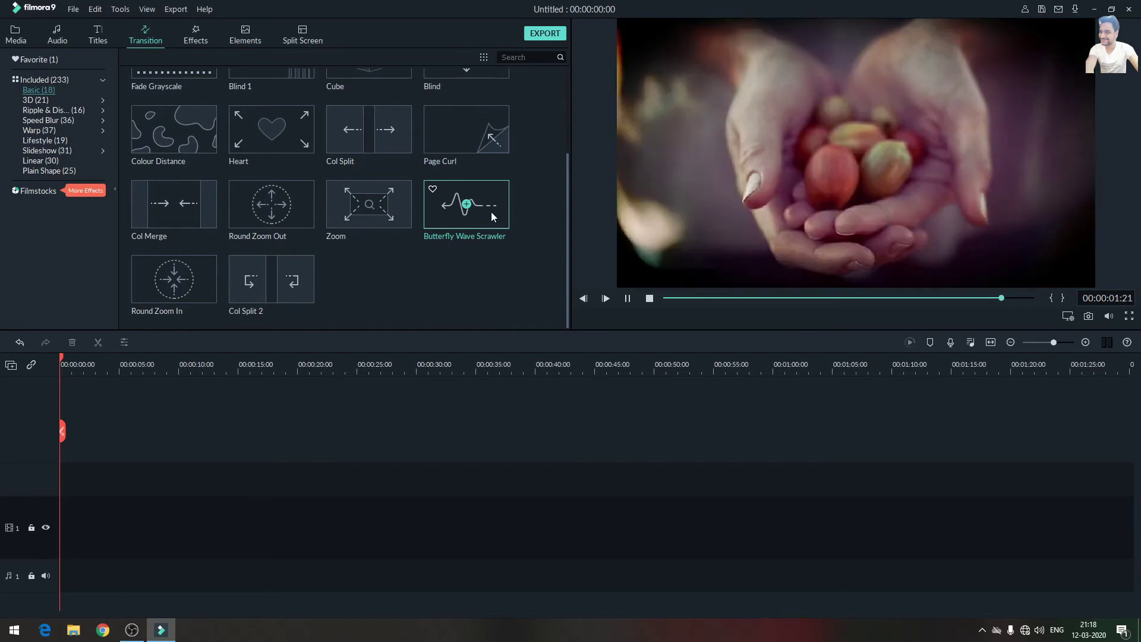
pyautogui.scroll(3, 517, 290)
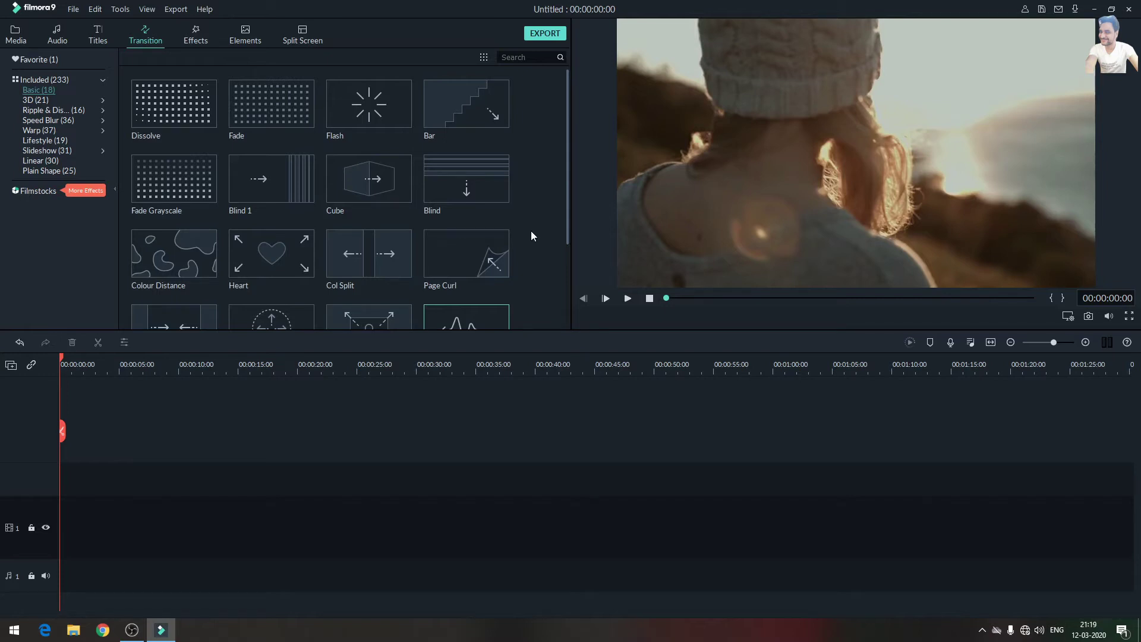
pyautogui.scroll(-3, 530, 236)
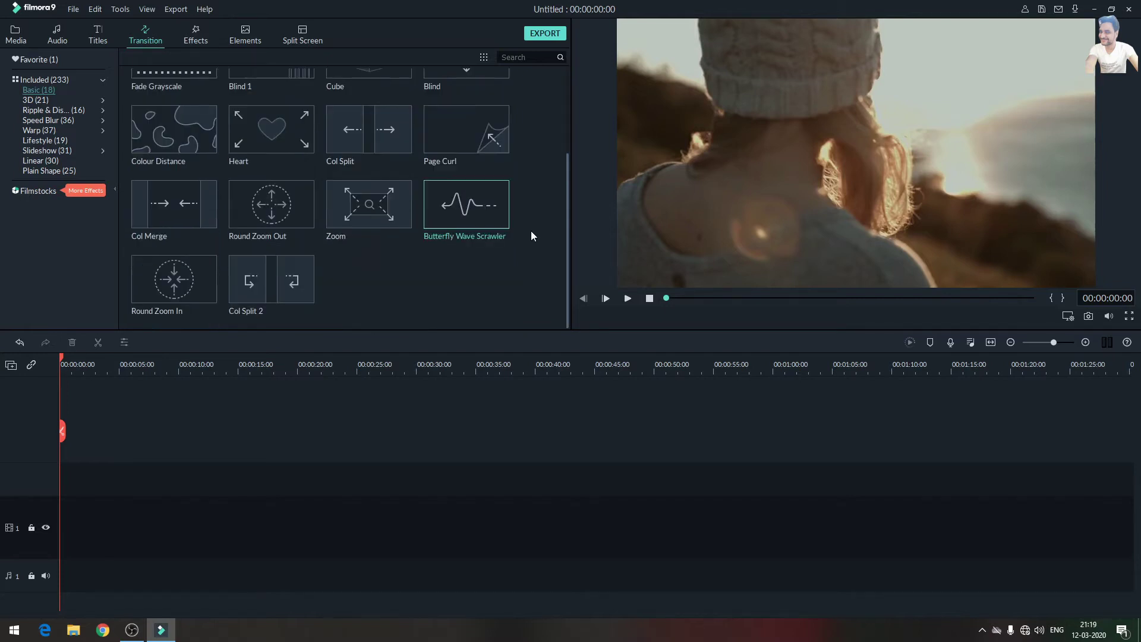
pyautogui.scroll(3, 530, 236)
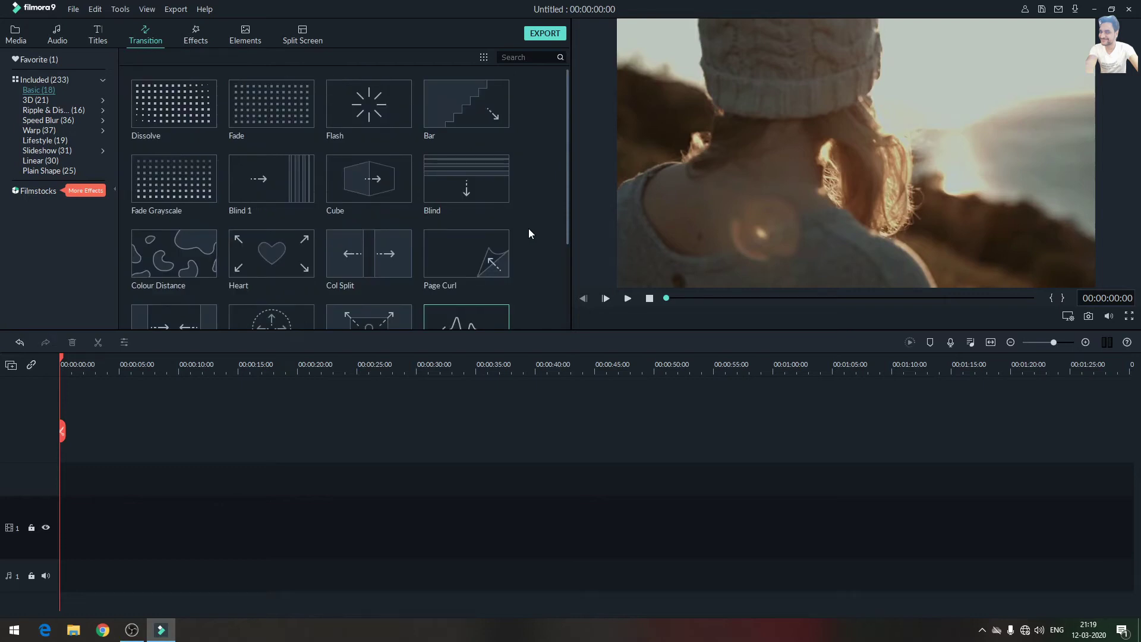
# Look through the included video effects and preview several, including Blur 2 and Blue Explosion
pyautogui.click(199, 40)
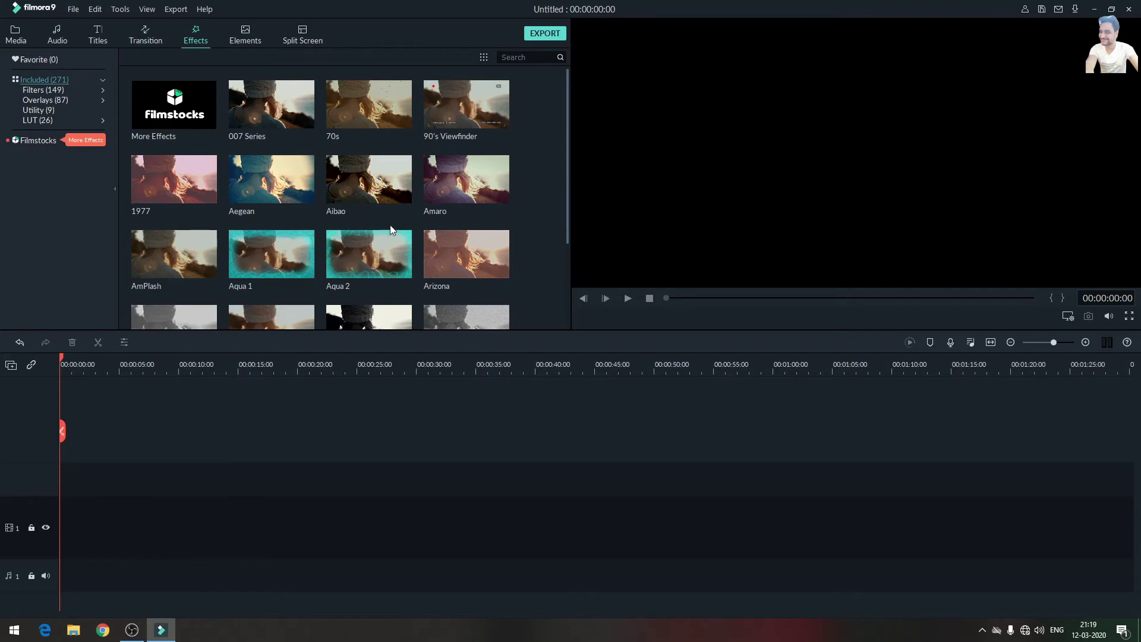
pyautogui.scroll(-10, 391, 227)
pyautogui.scroll(-2, 389, 225)
pyautogui.scroll(6, 390, 225)
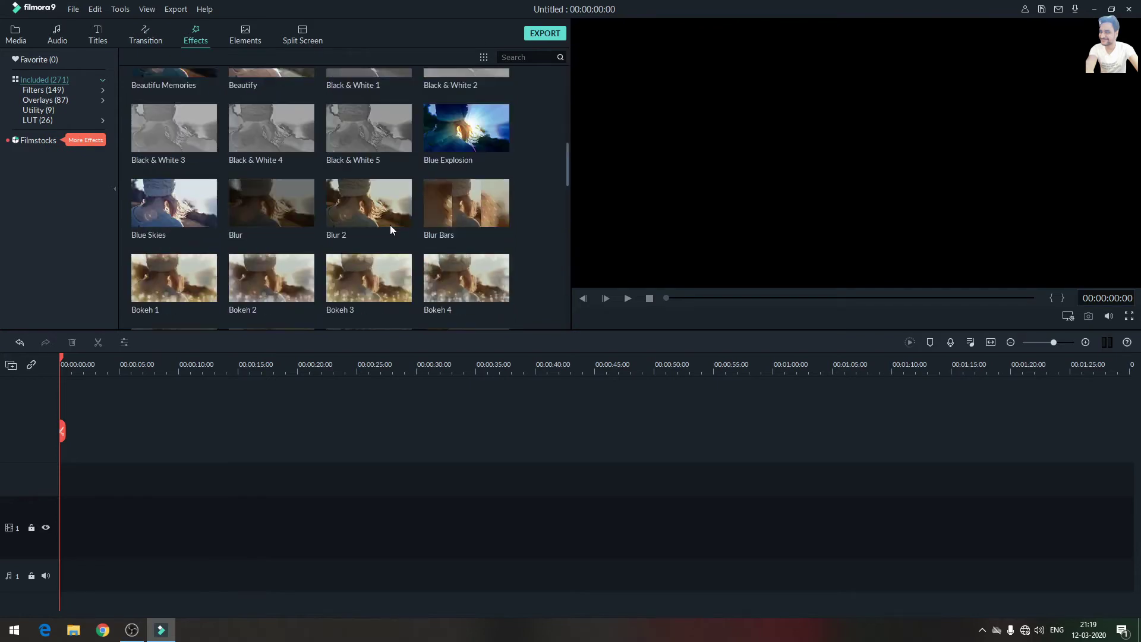
pyautogui.click(405, 184)
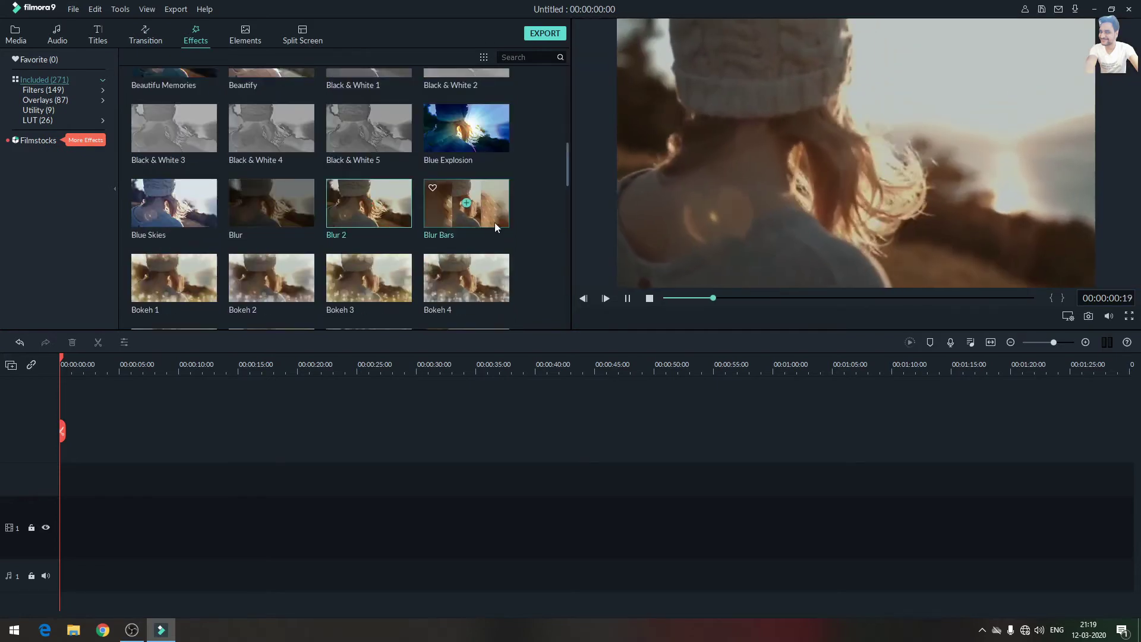
pyautogui.click(497, 139)
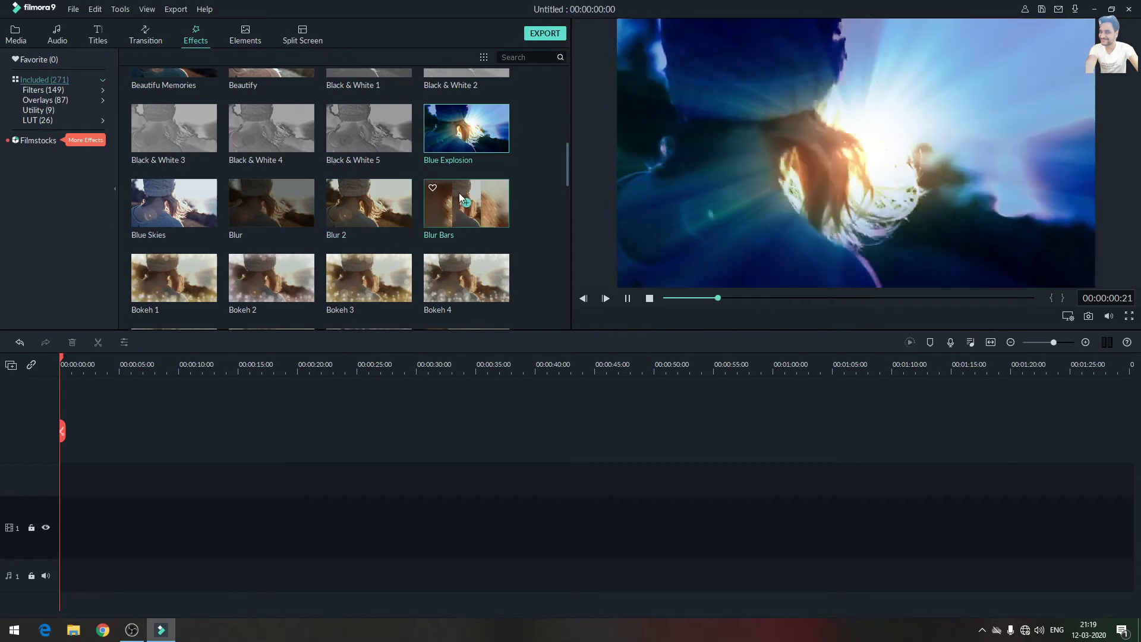
pyautogui.scroll(-8, 459, 192)
pyautogui.click(400, 197)
pyautogui.scroll(-5, 400, 198)
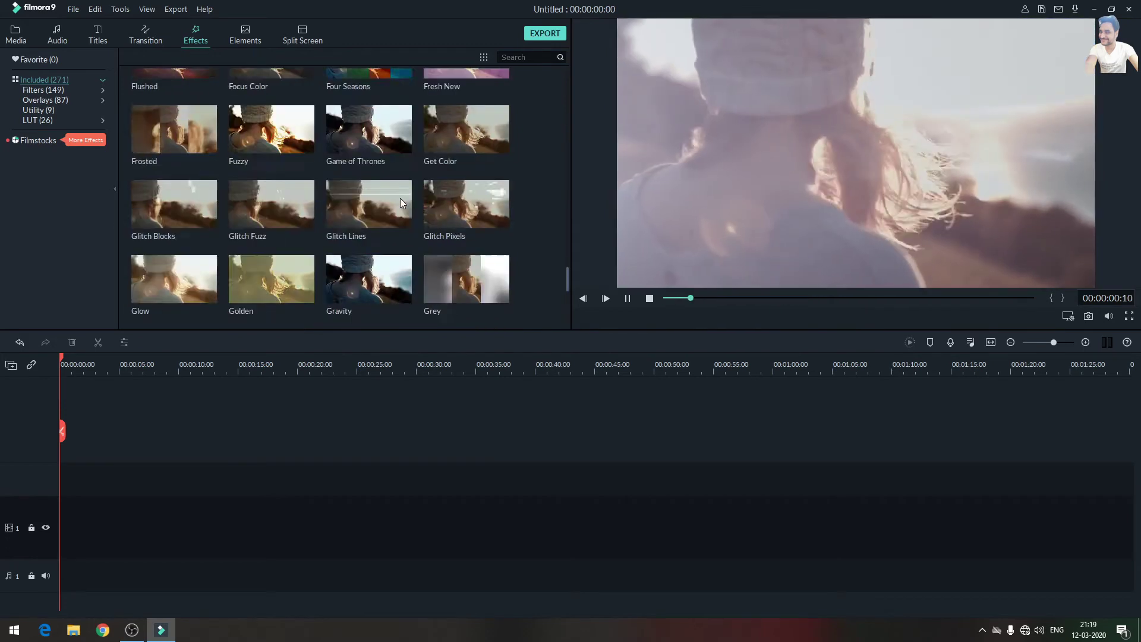
pyautogui.scroll(10, 400, 198)
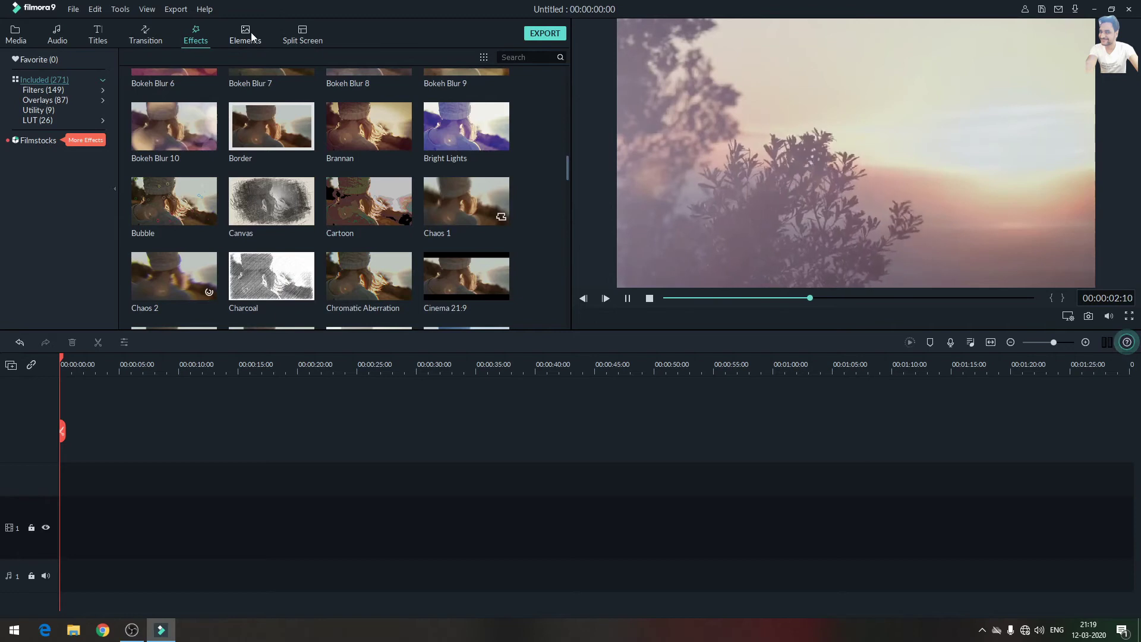
# Browse the included elements and preview Element Handdrawn 8, Element Motion Shape 6 and Tutorial Element Black 4
pyautogui.click(246, 30)
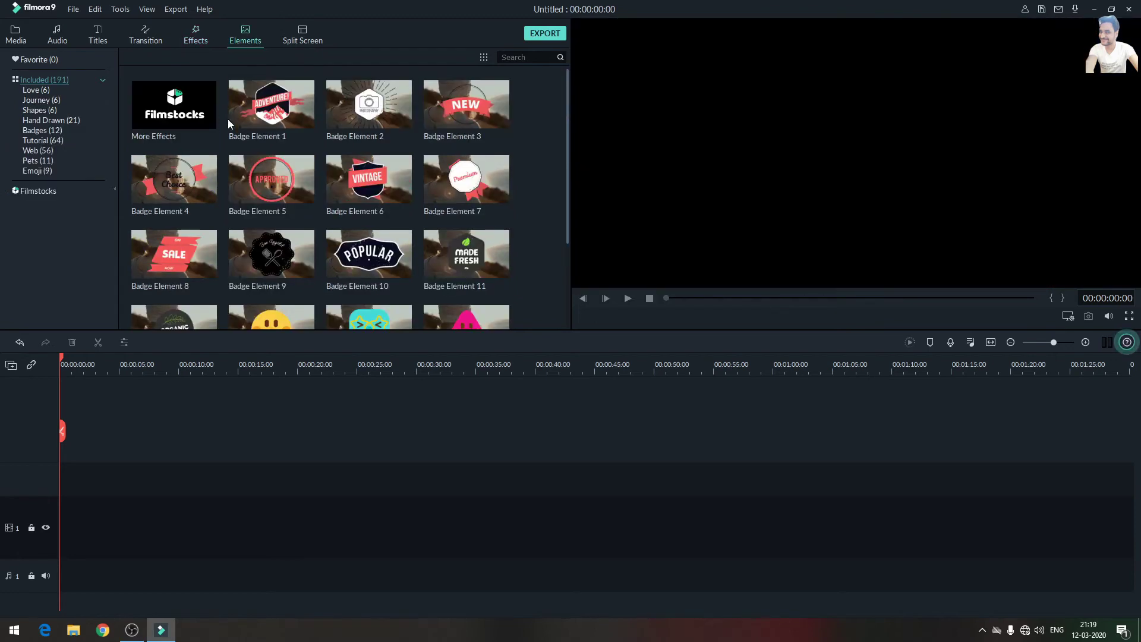
pyautogui.scroll(-6, 404, 206)
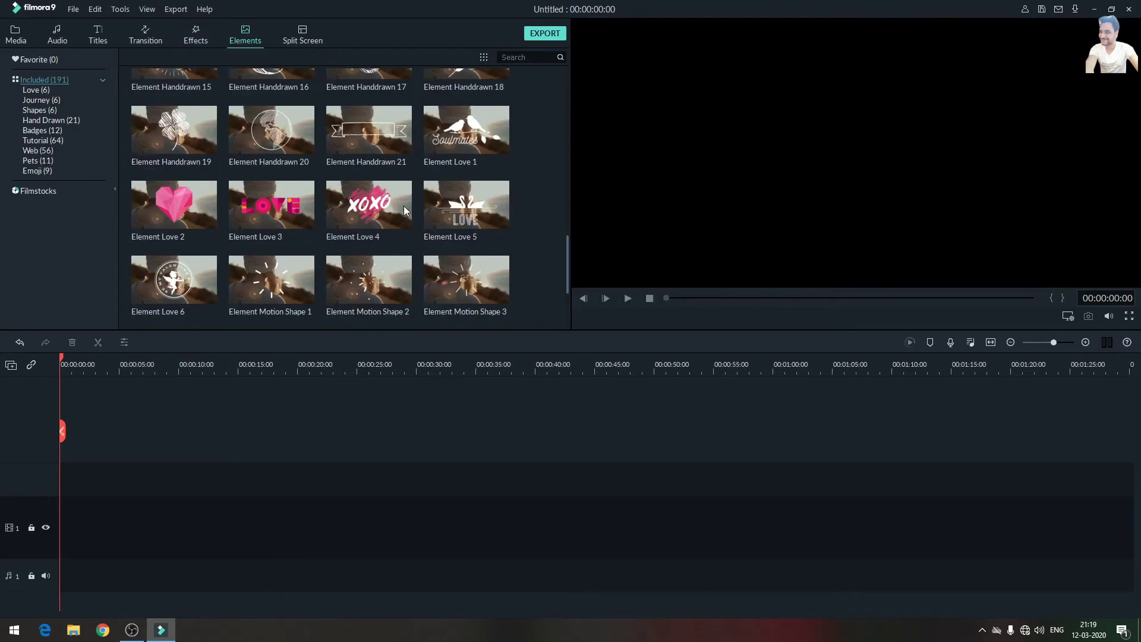
pyautogui.click(295, 198)
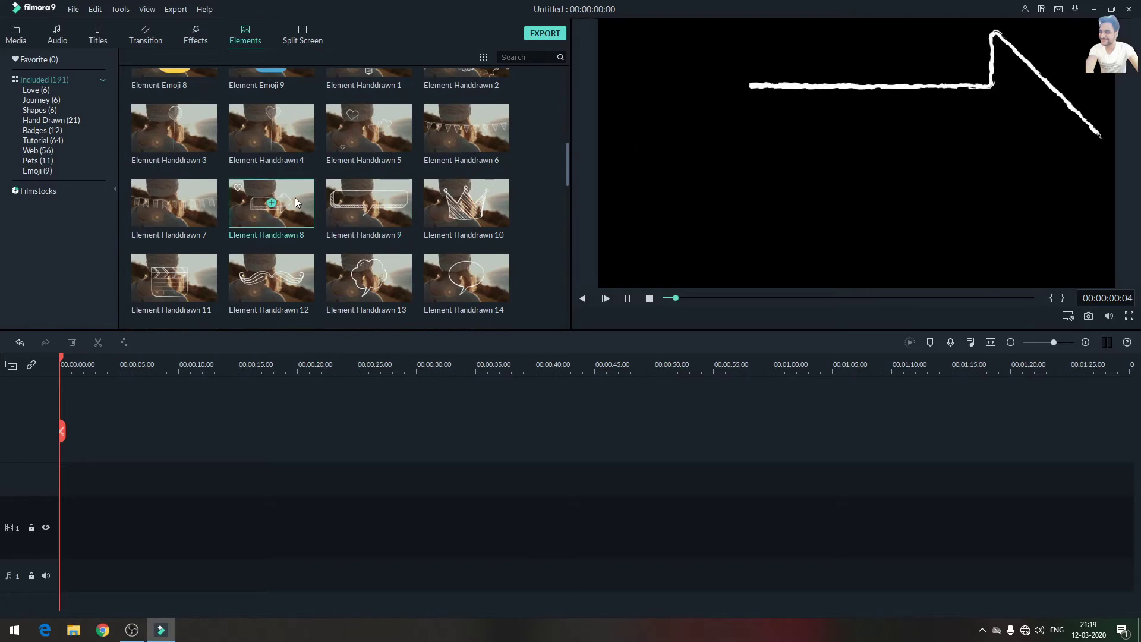
pyautogui.scroll(-5, 297, 199)
pyautogui.click(401, 209)
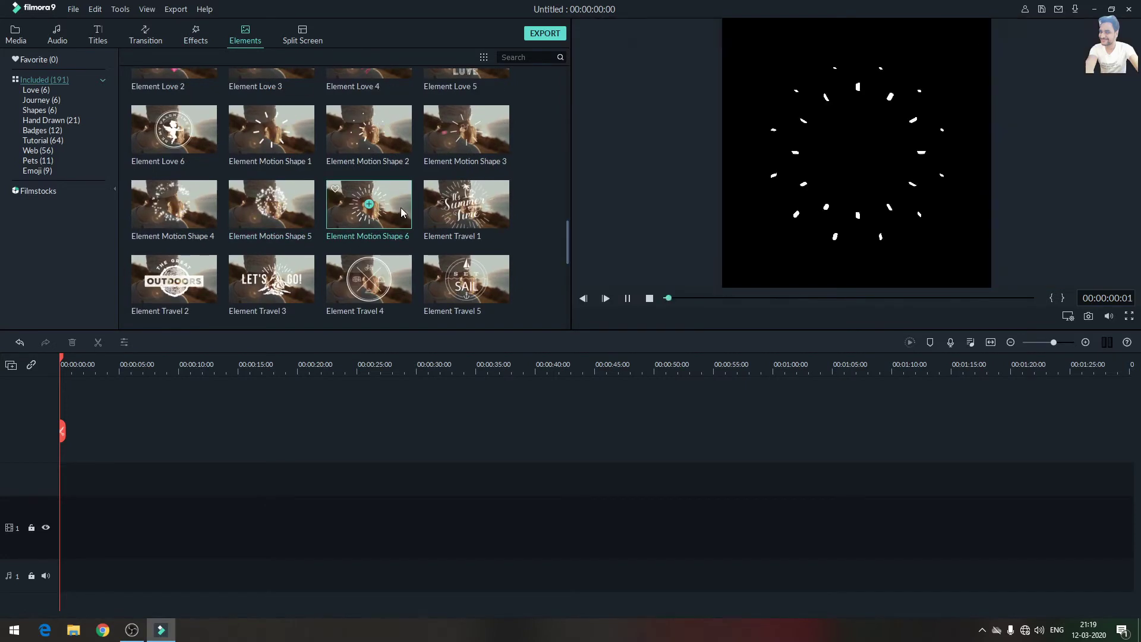
pyautogui.scroll(-5, 400, 208)
pyautogui.click(495, 210)
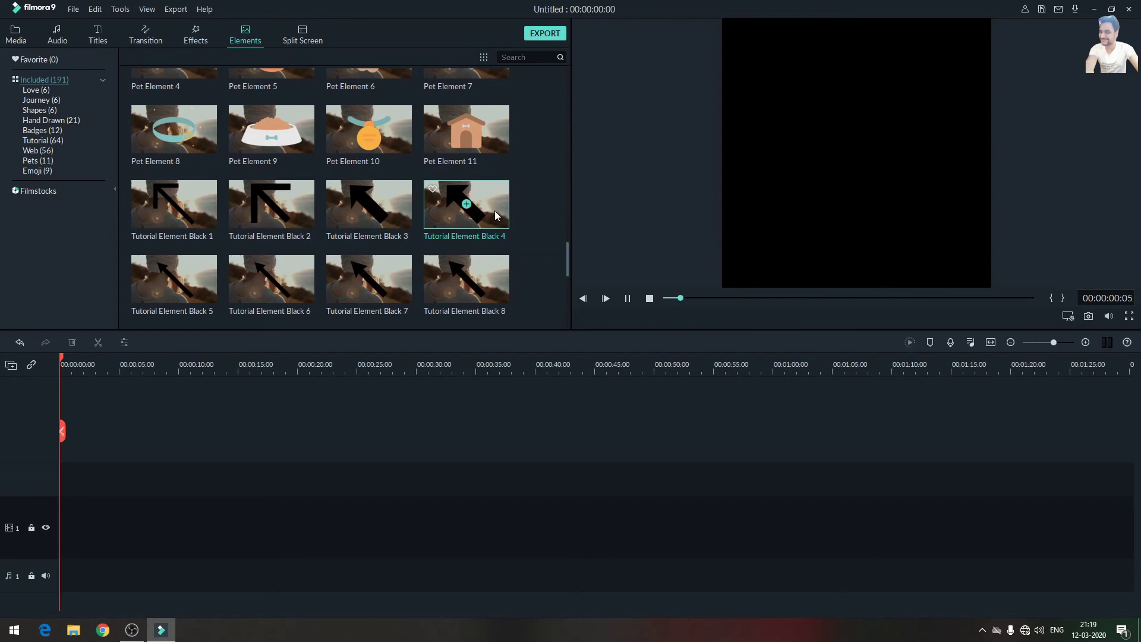
pyautogui.scroll(-3, 494, 210)
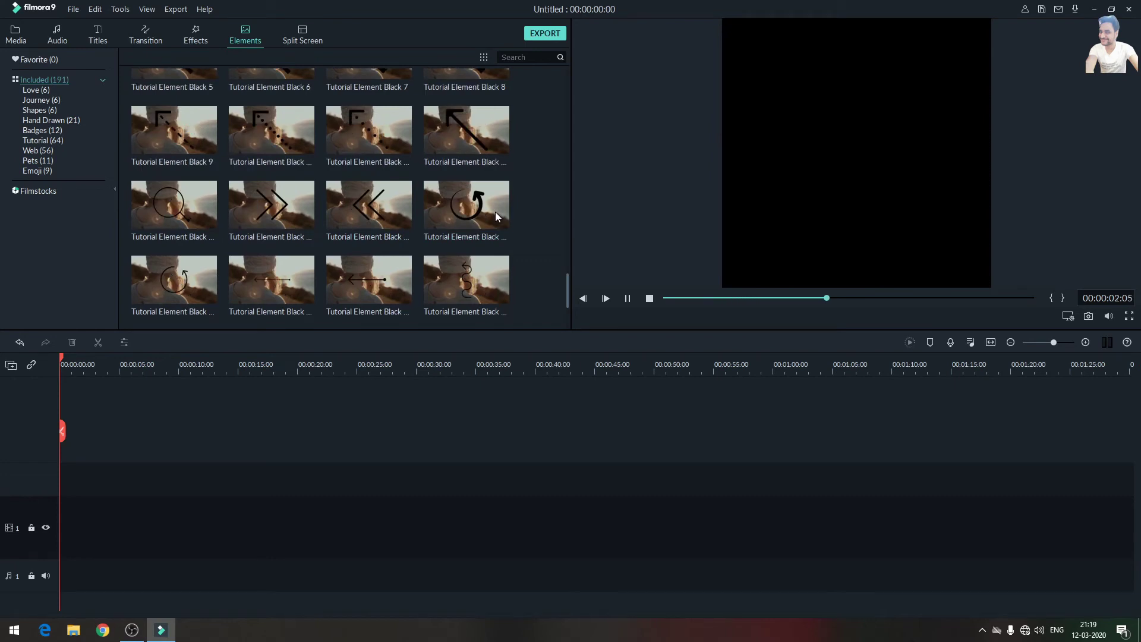
pyautogui.scroll(-3, 415, 215)
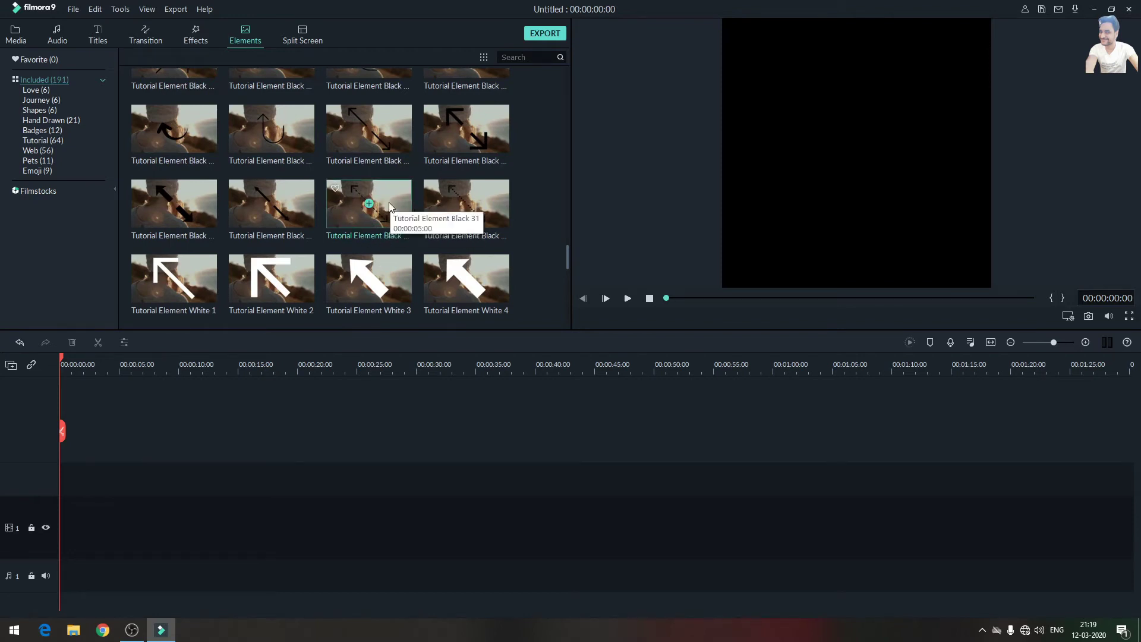
# Place Tutorial Element Black 31 at the start of video track 1 and delete it, then repeat the trial
pyautogui.moveTo(390, 206); pyautogui.dragTo(81, 534)
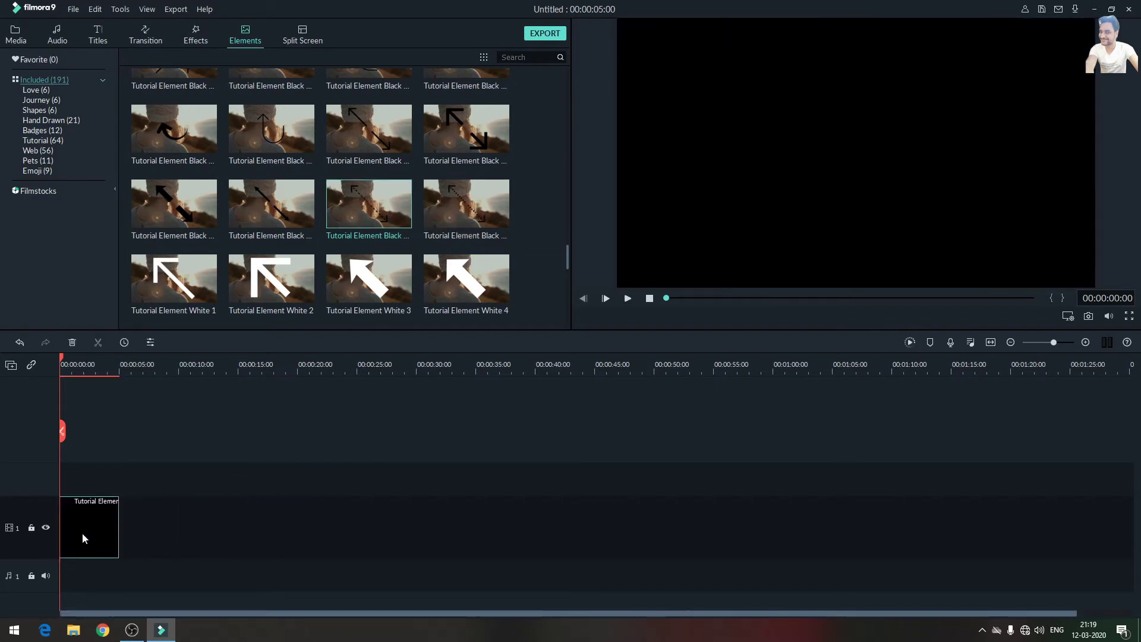
pyautogui.press('Delete')
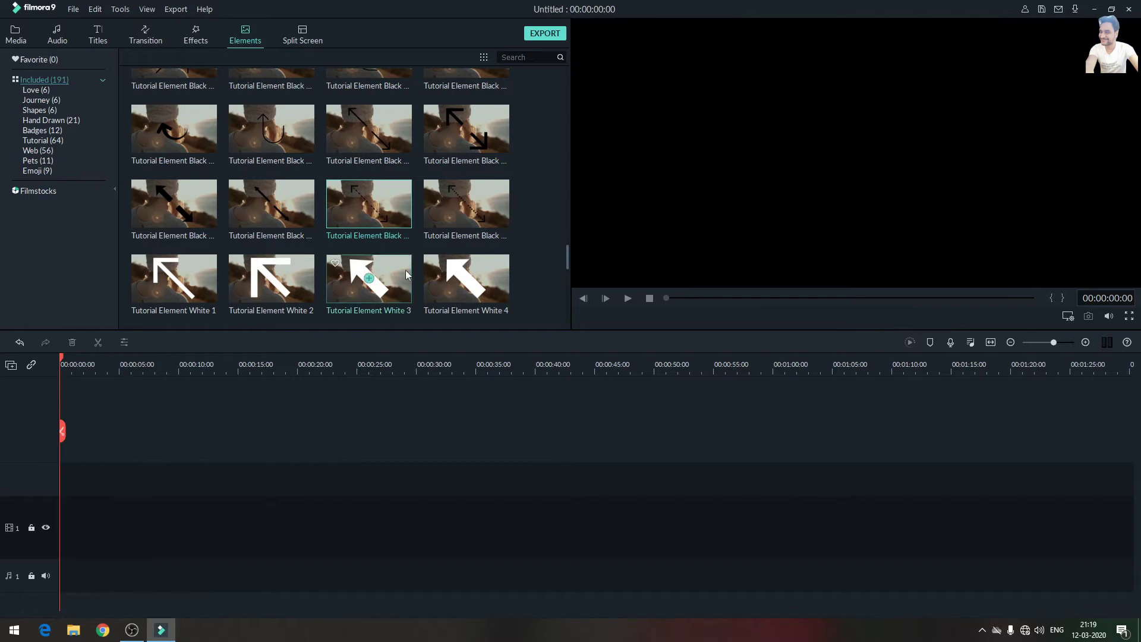
pyautogui.click(369, 206)
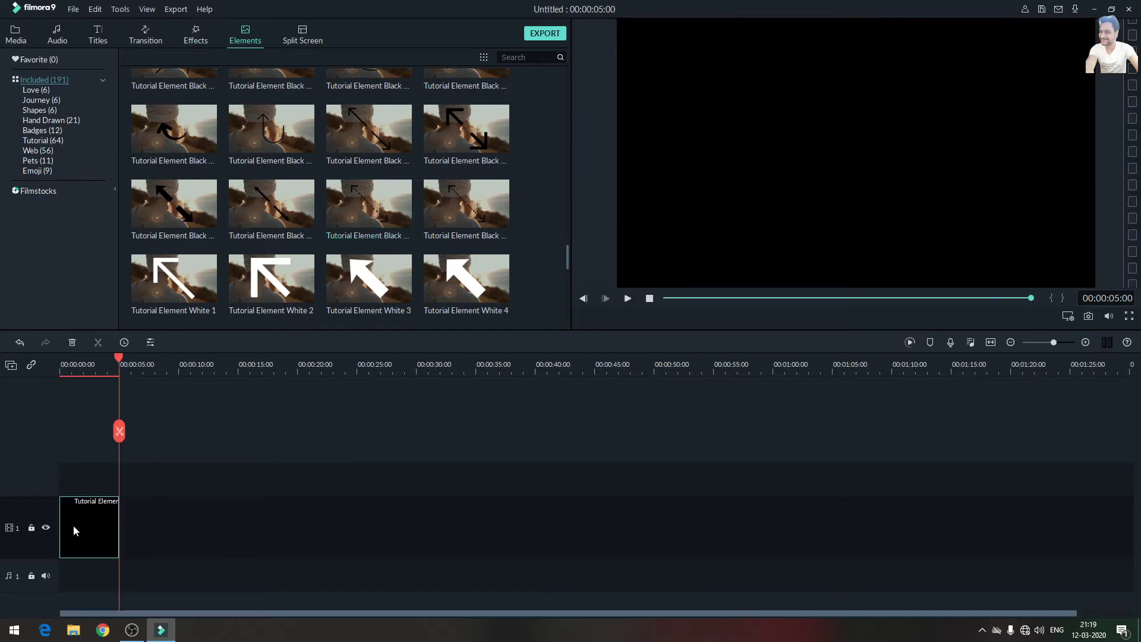
pyautogui.press('Delete')
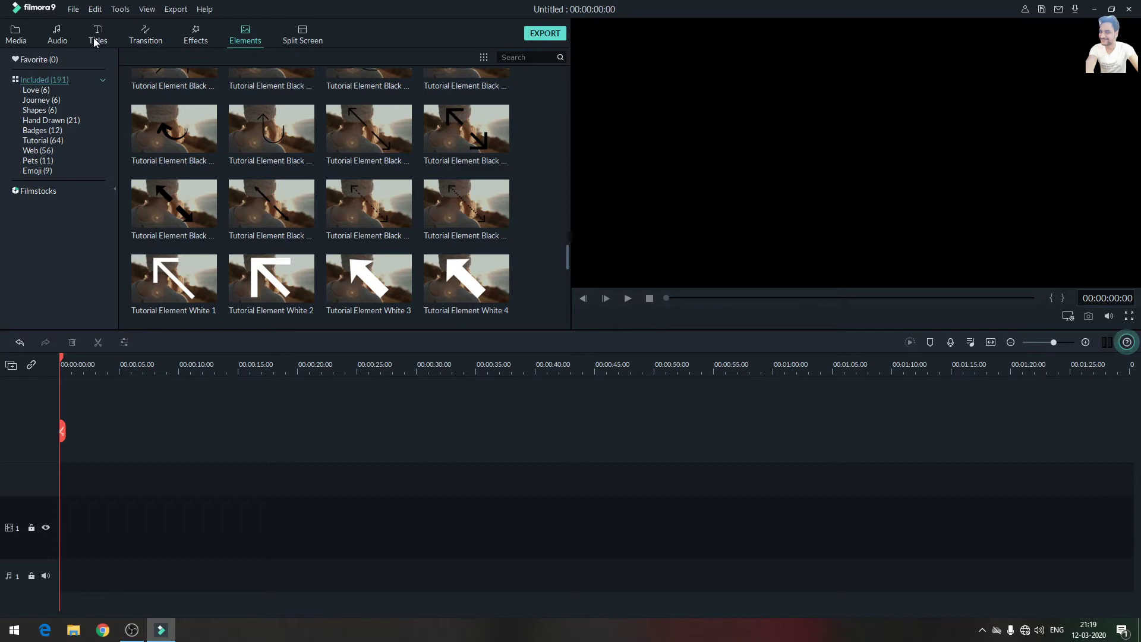
# Preview split screen layouts with three rows, two rows and two columns, and look through the remaining layouts
pyautogui.click(303, 33)
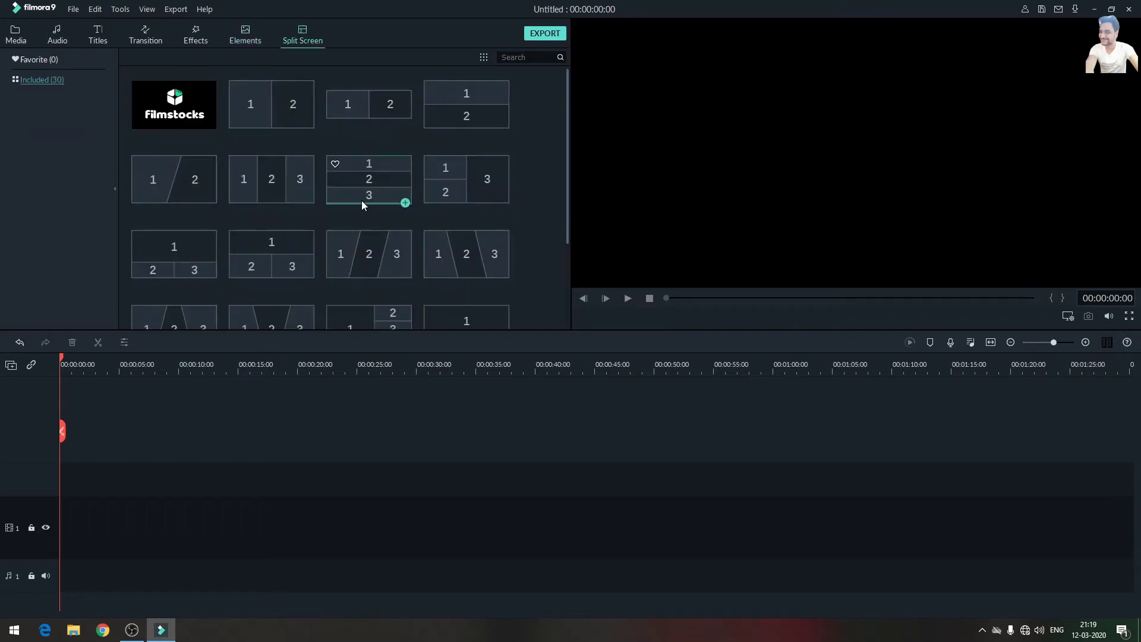
pyautogui.click(401, 172)
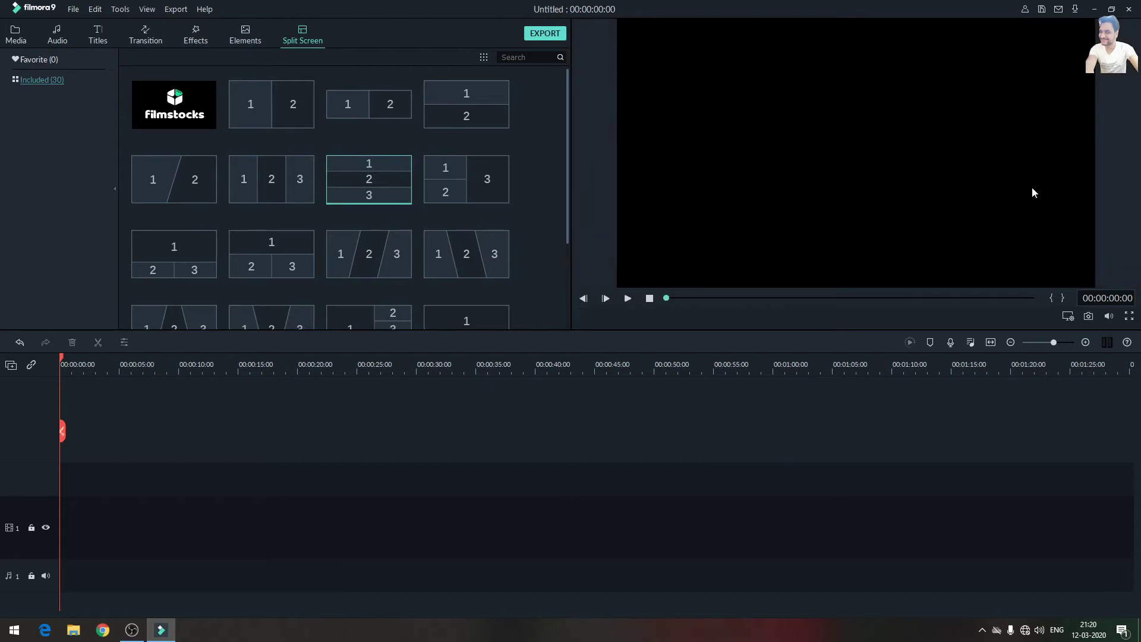
pyautogui.click(391, 189)
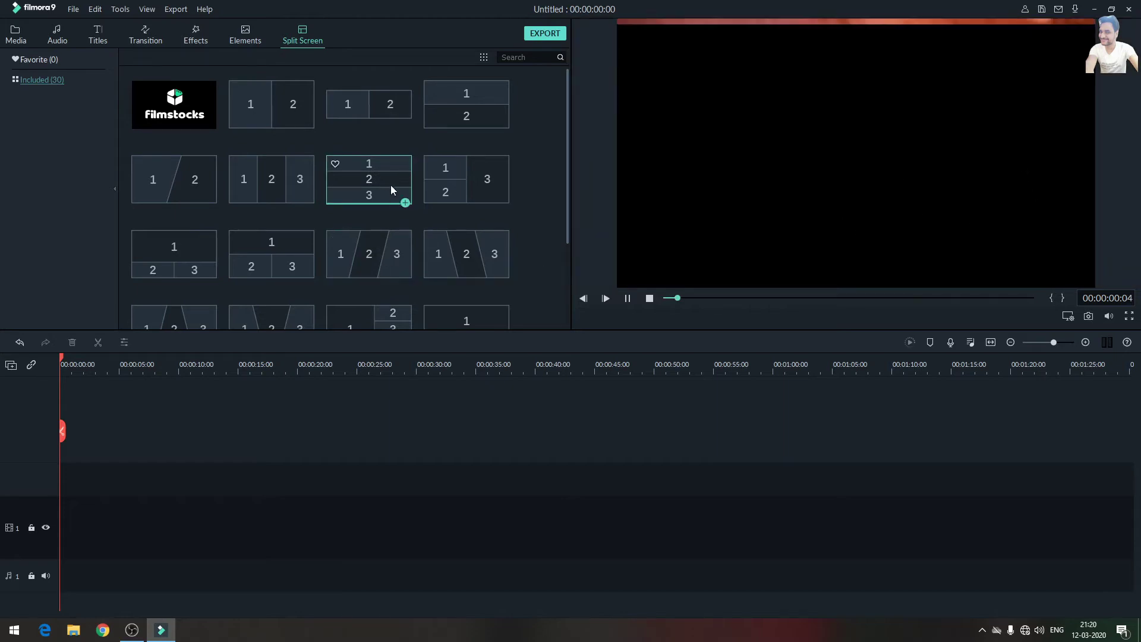
pyautogui.click(496, 169)
pyautogui.click(491, 113)
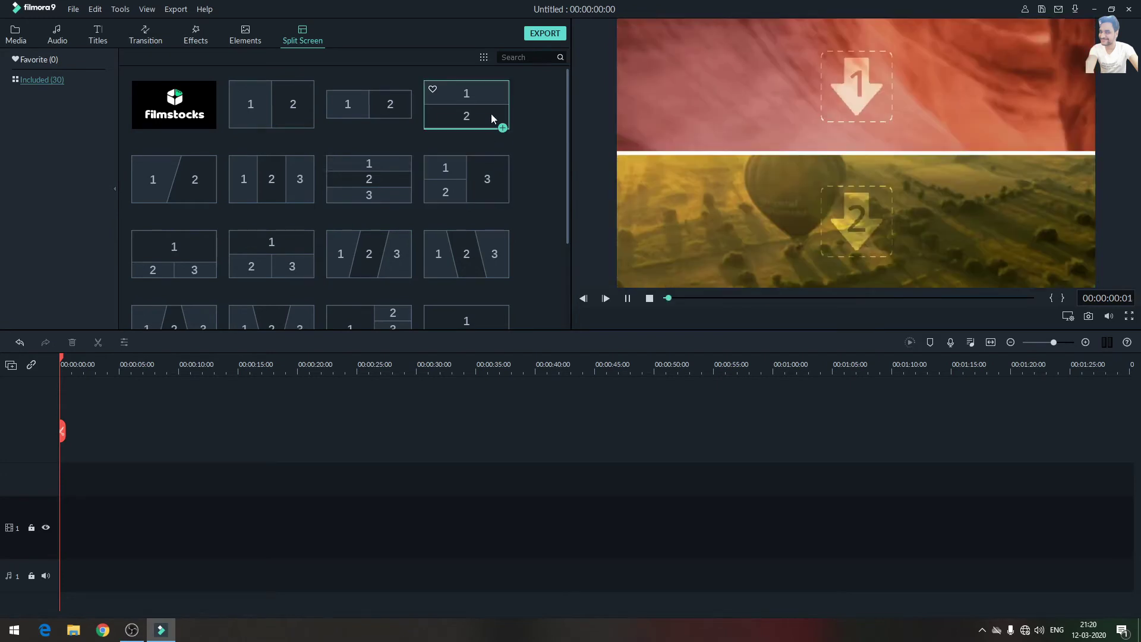
pyautogui.click(291, 111)
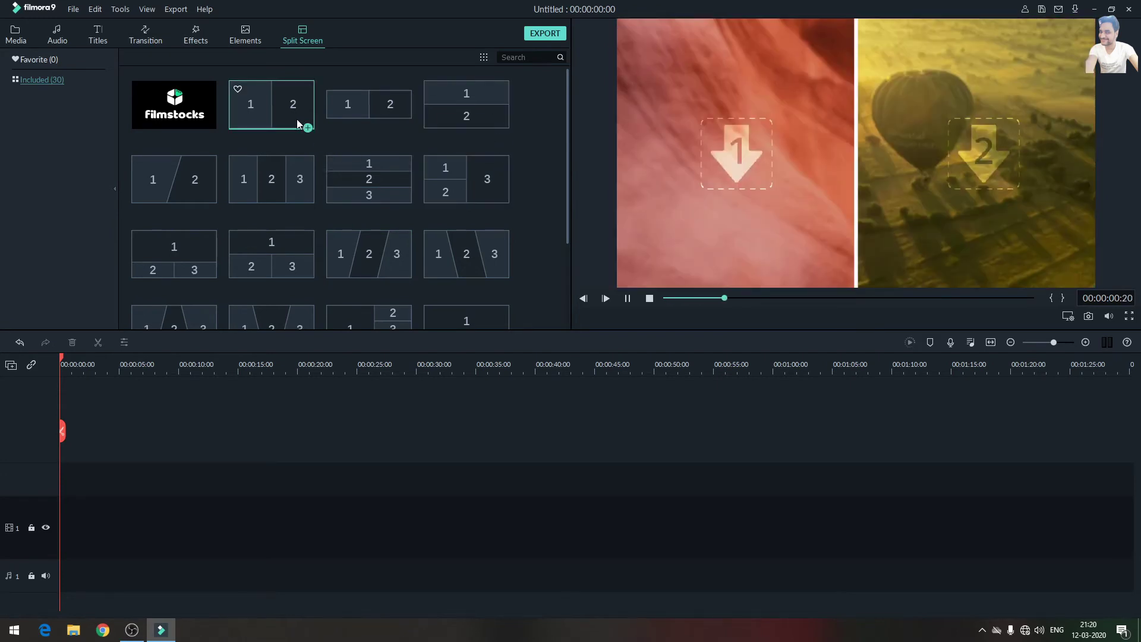
pyautogui.scroll(-5, 436, 196)
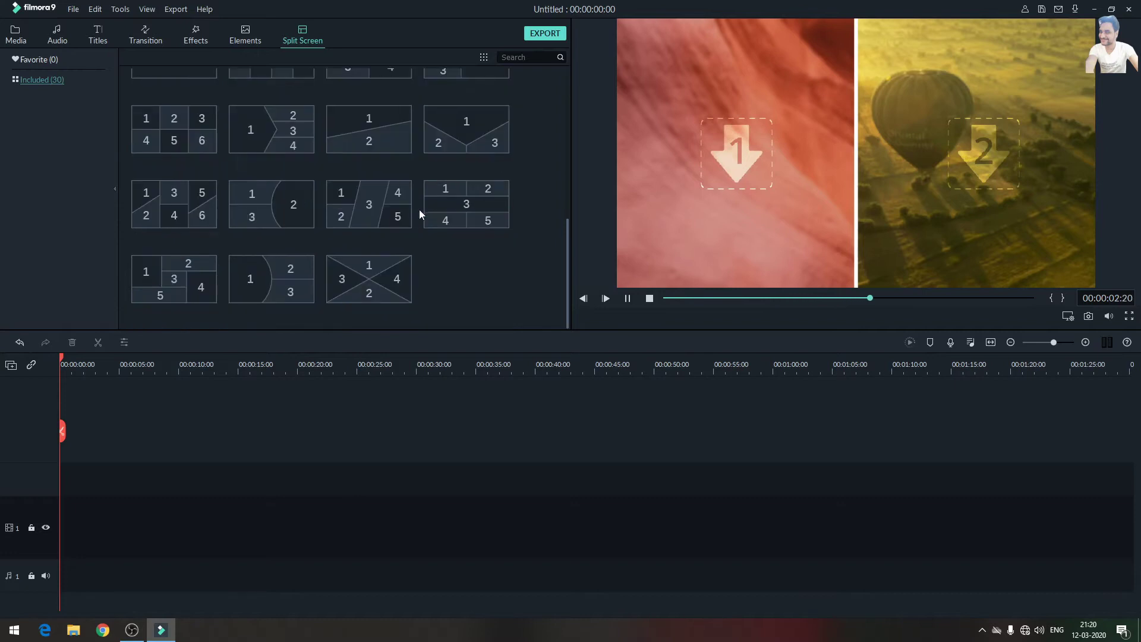
# Preview the three-part split screen layout with a curved right section and the four-part layout divided by crossing diagonals
pyautogui.click(289, 193)
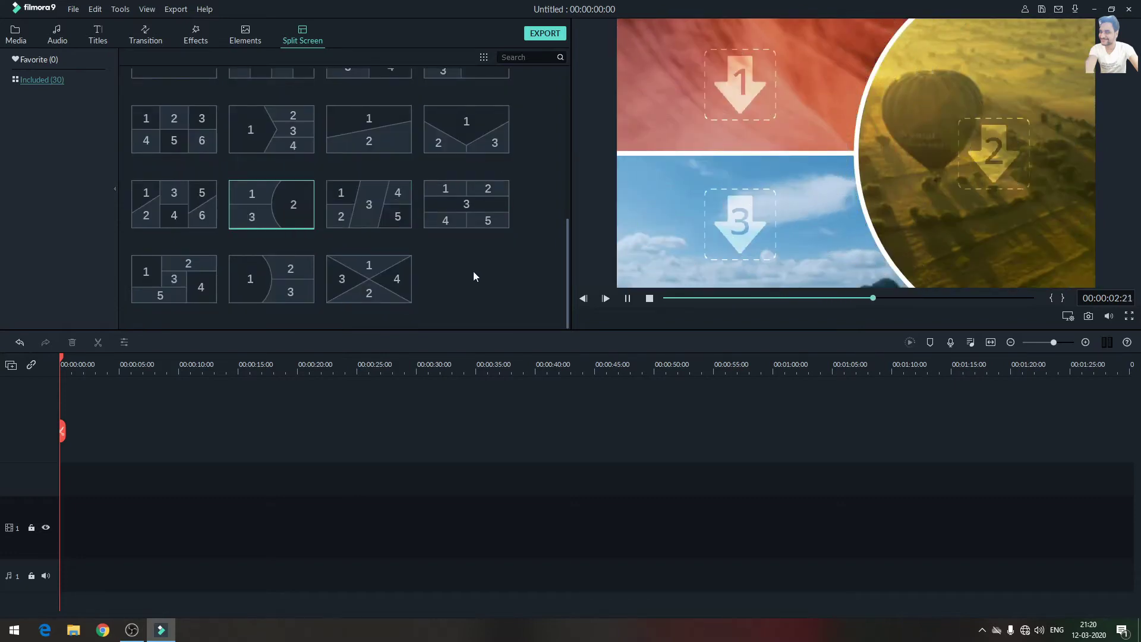
pyautogui.click(393, 280)
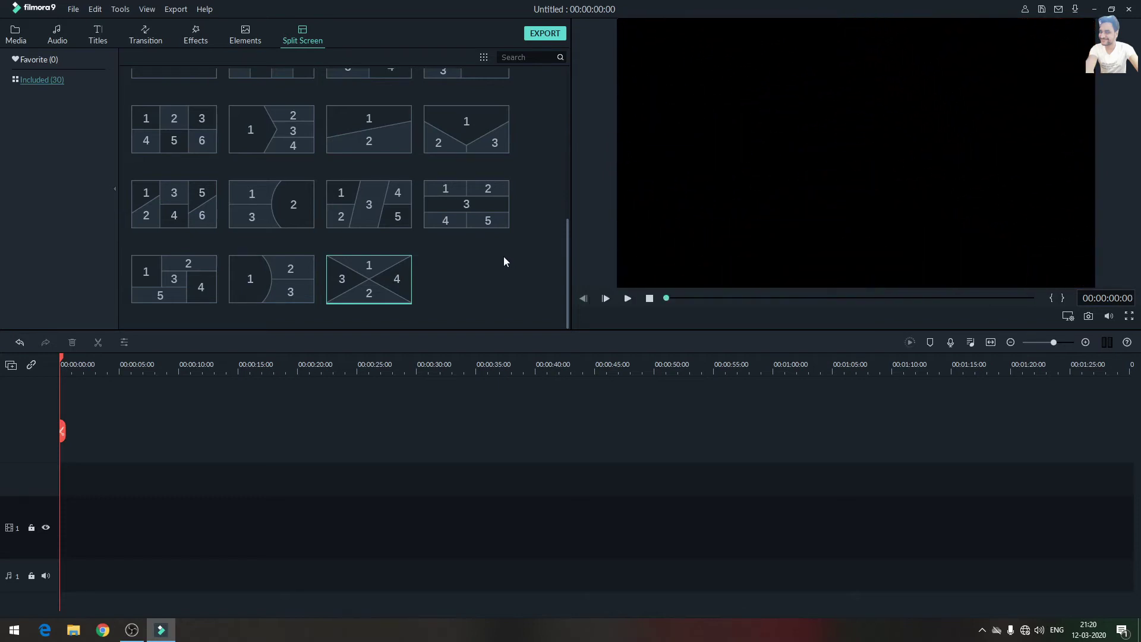
pyautogui.scroll(3, 502, 256)
pyautogui.scroll(2, 502, 255)
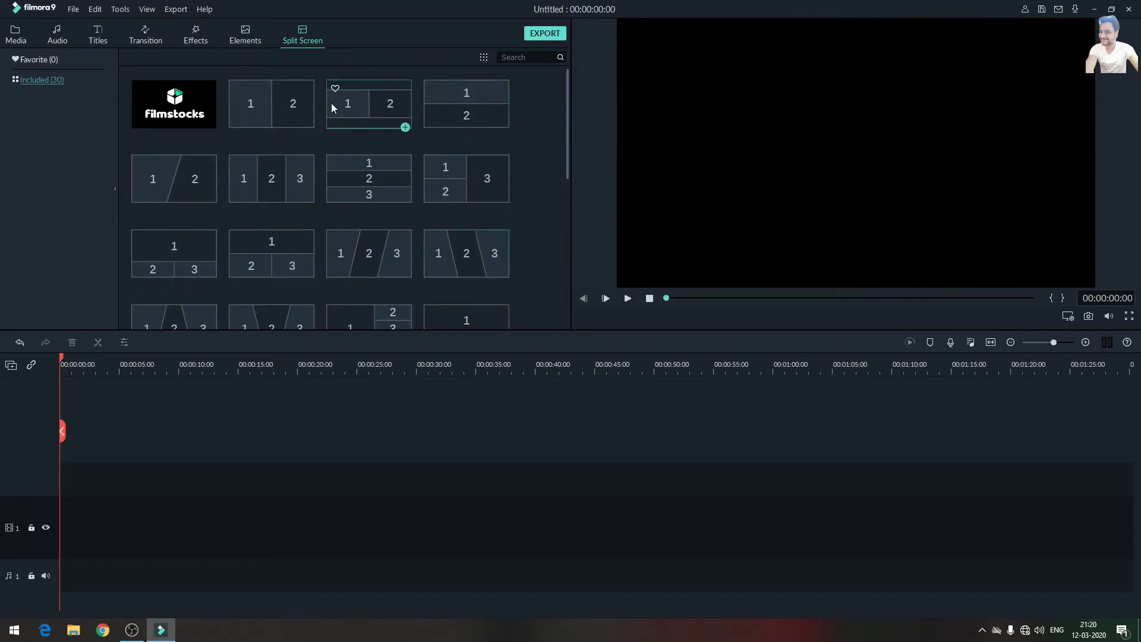
# Return to the sample videos, preview Travel 04 and look through the available clips
pyautogui.click(15, 34)
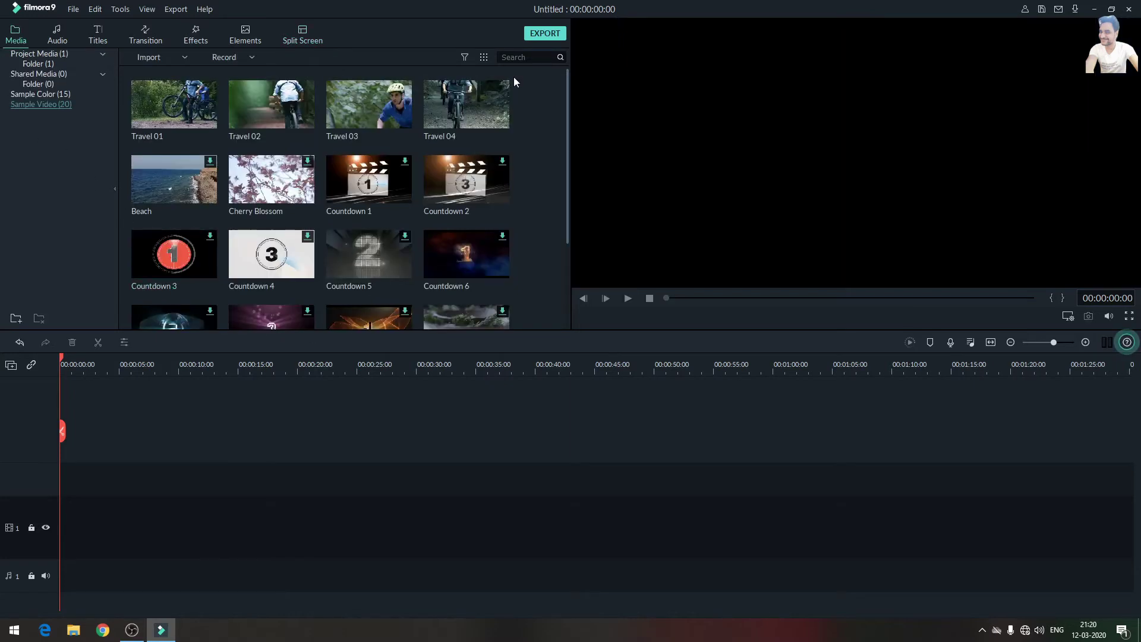
pyautogui.click(73, 9)
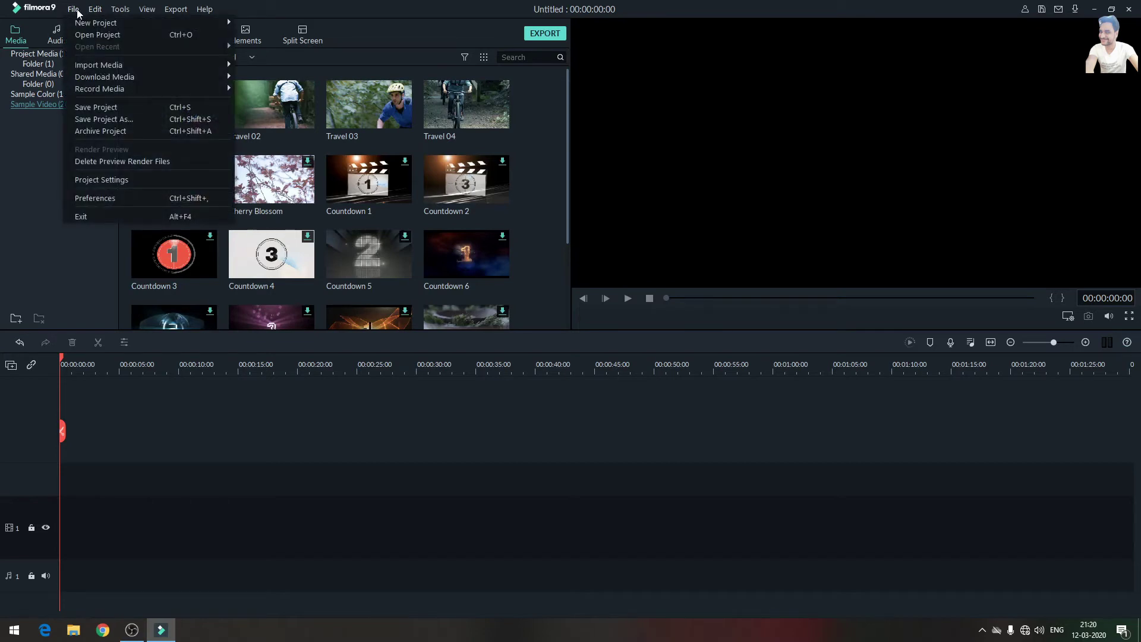
pyautogui.moveTo(81, 23)
pyautogui.doubleClick(461, 106)
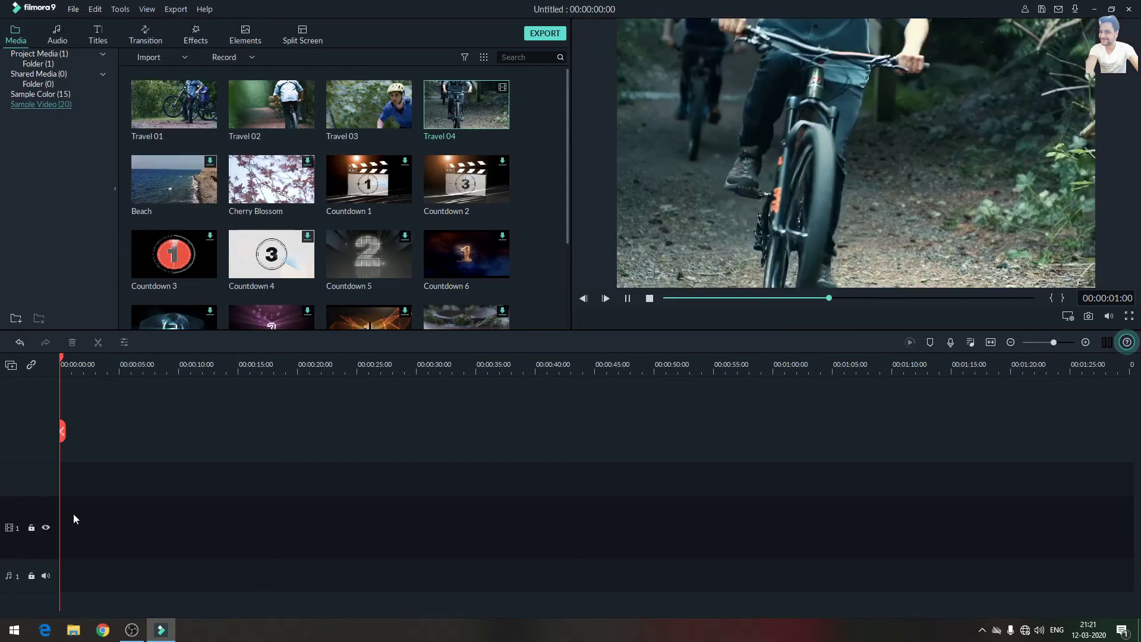
pyautogui.scroll(-2, 475, 180)
pyautogui.scroll(2, 475, 184)
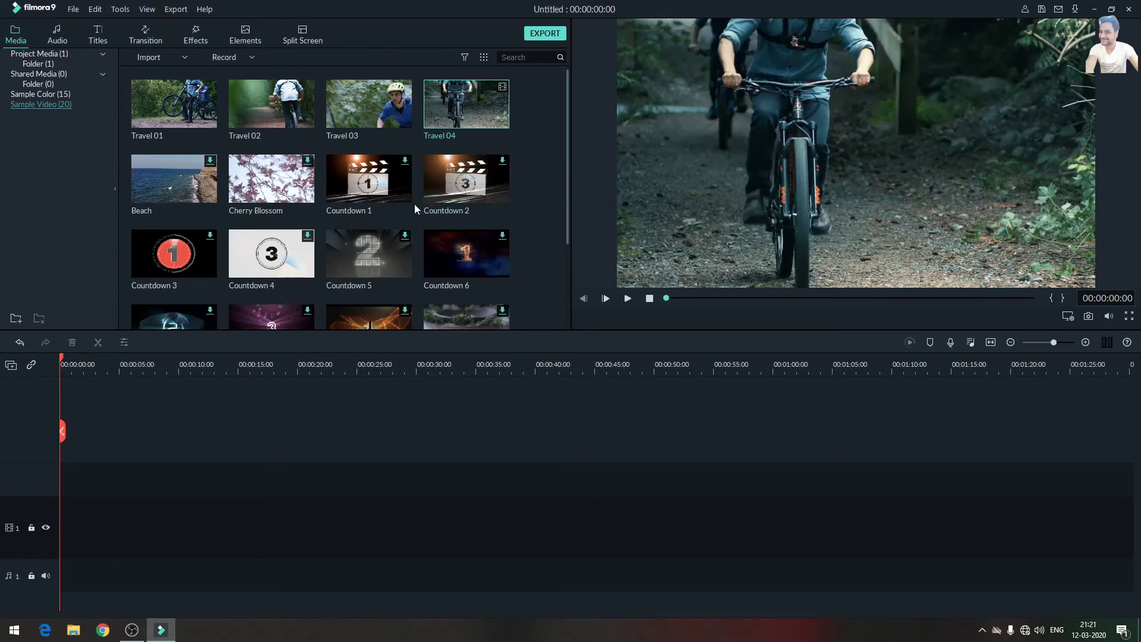
pyautogui.scroll(-2, 414, 204)
pyautogui.scroll(2, 414, 204)
# Examine the project commands for creating, importing, downloading, recording and saving, and the view commands for playback and zoom
pyautogui.click(74, 9)
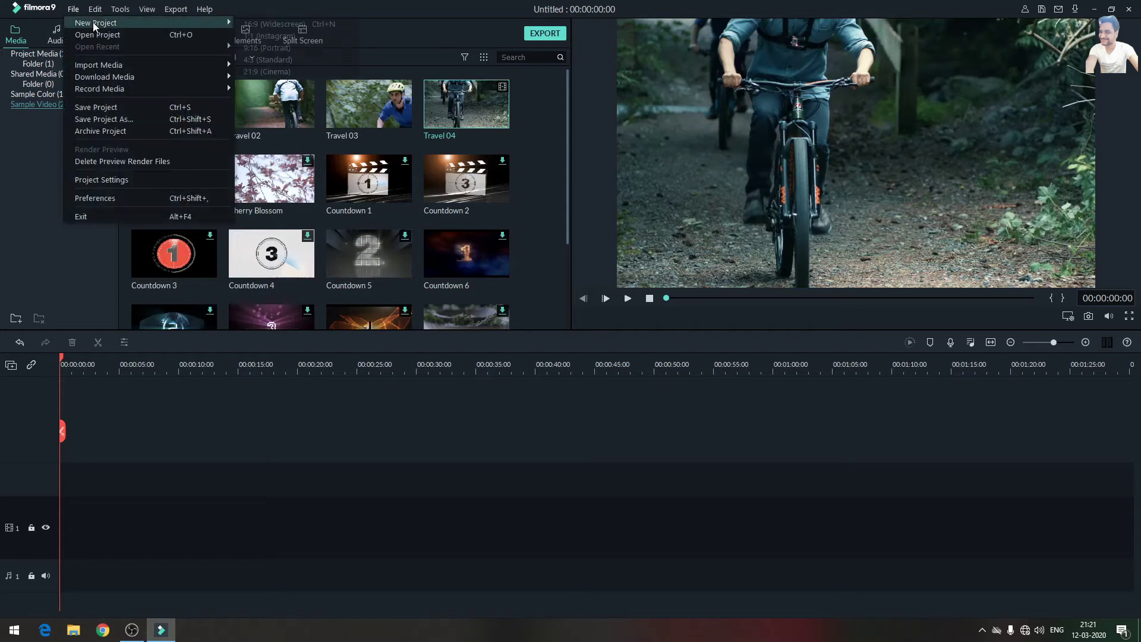
pyautogui.moveTo(161, 12)
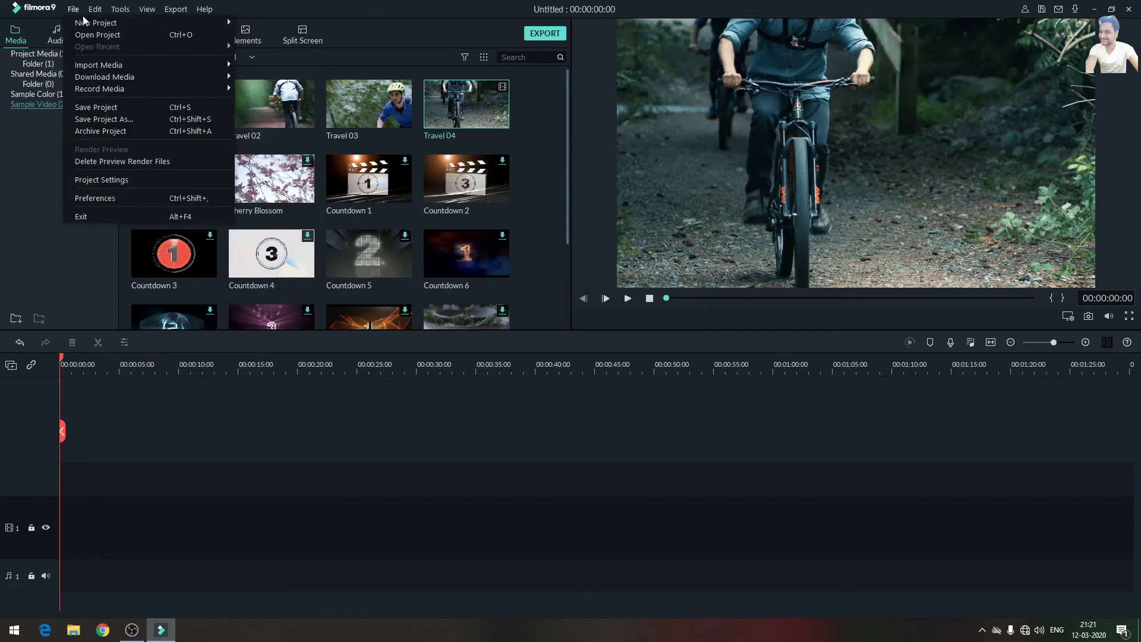
pyautogui.moveTo(70, 10)
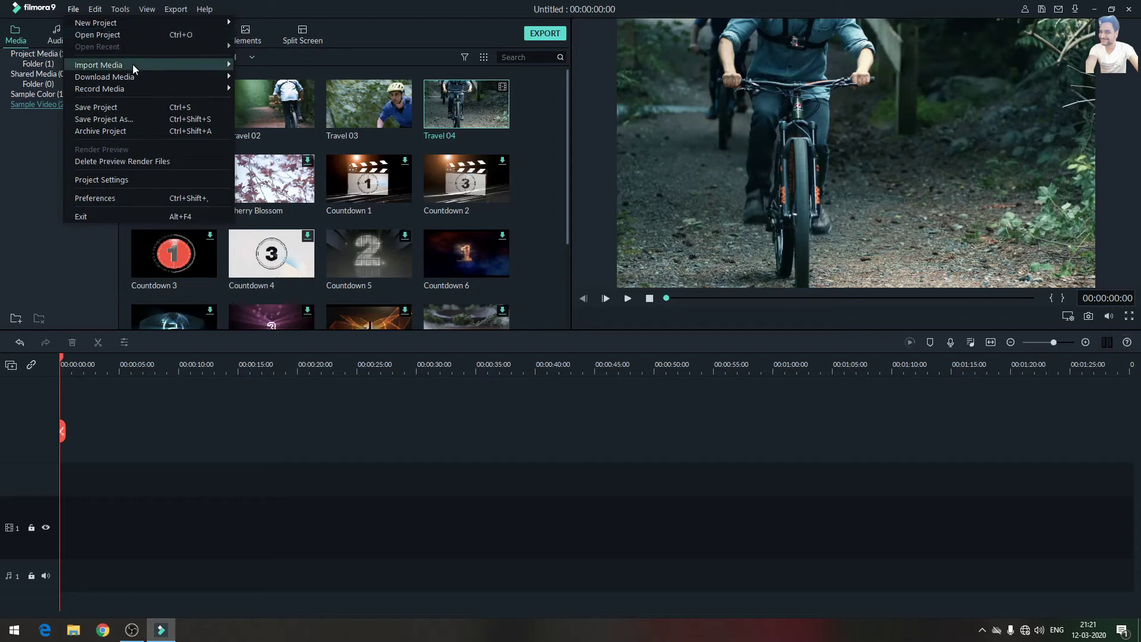
pyautogui.moveTo(133, 67)
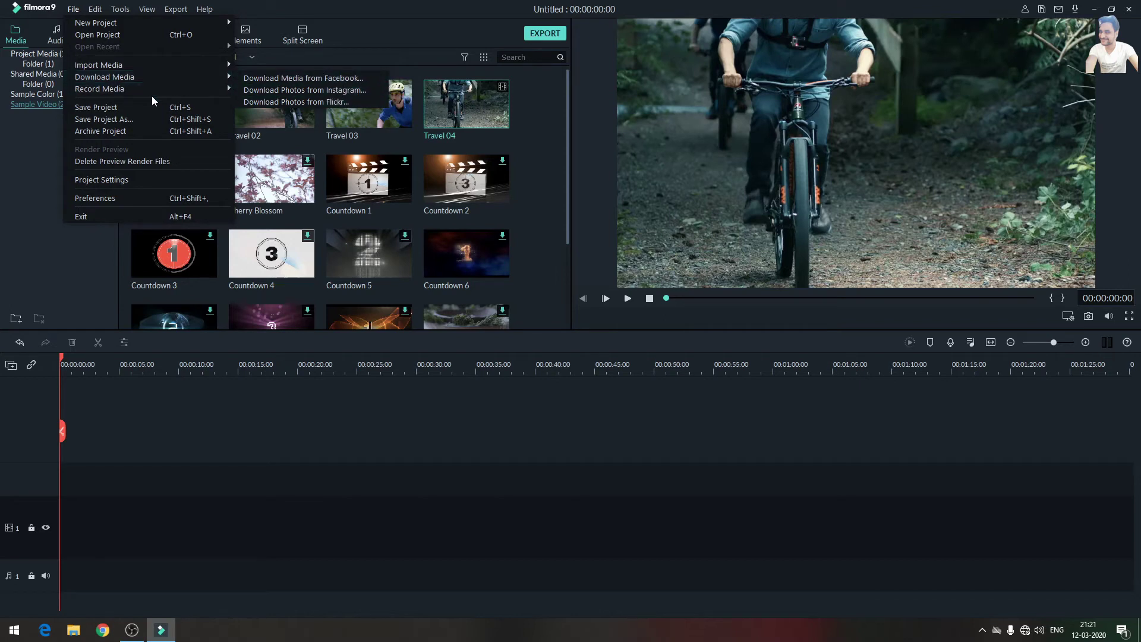
pyautogui.moveTo(117, 91)
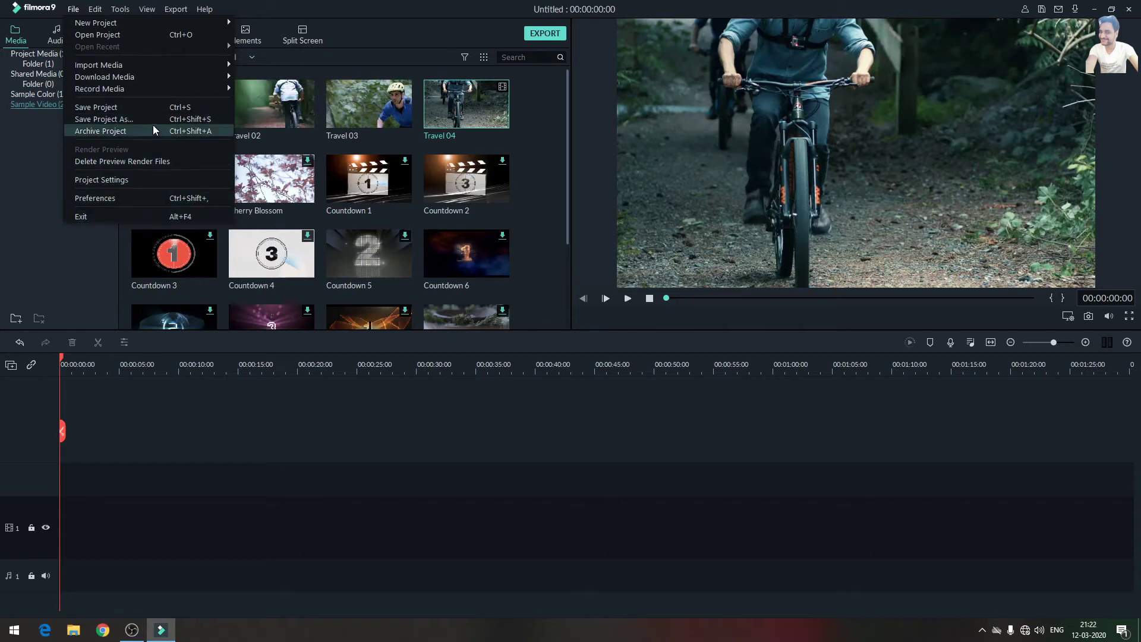
pyautogui.moveTo(98, 8)
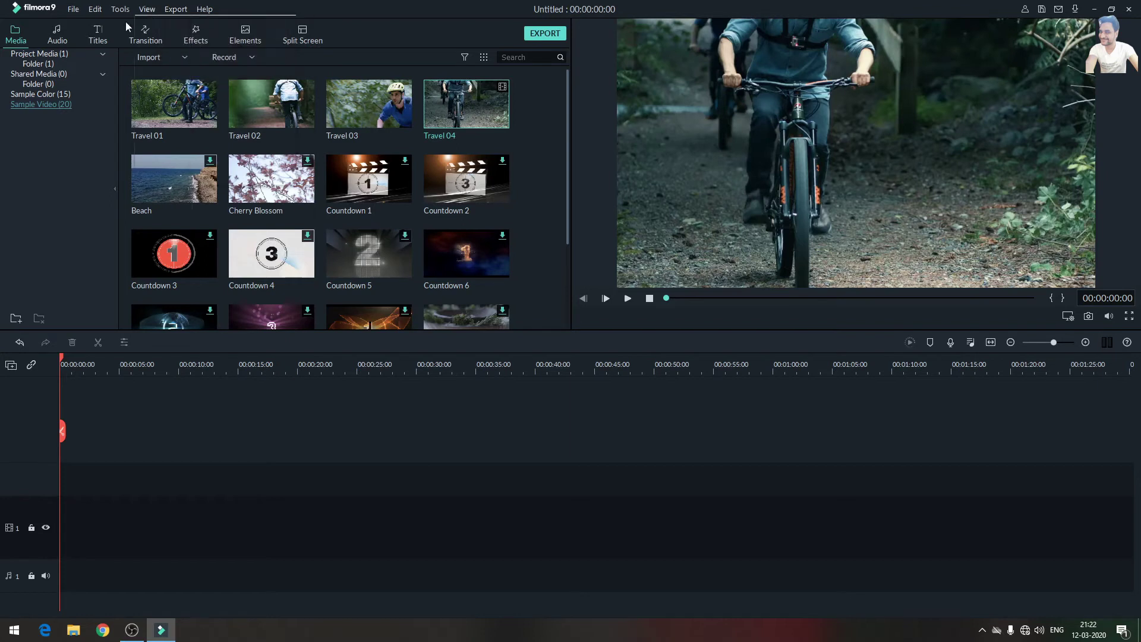
pyautogui.click(147, 9)
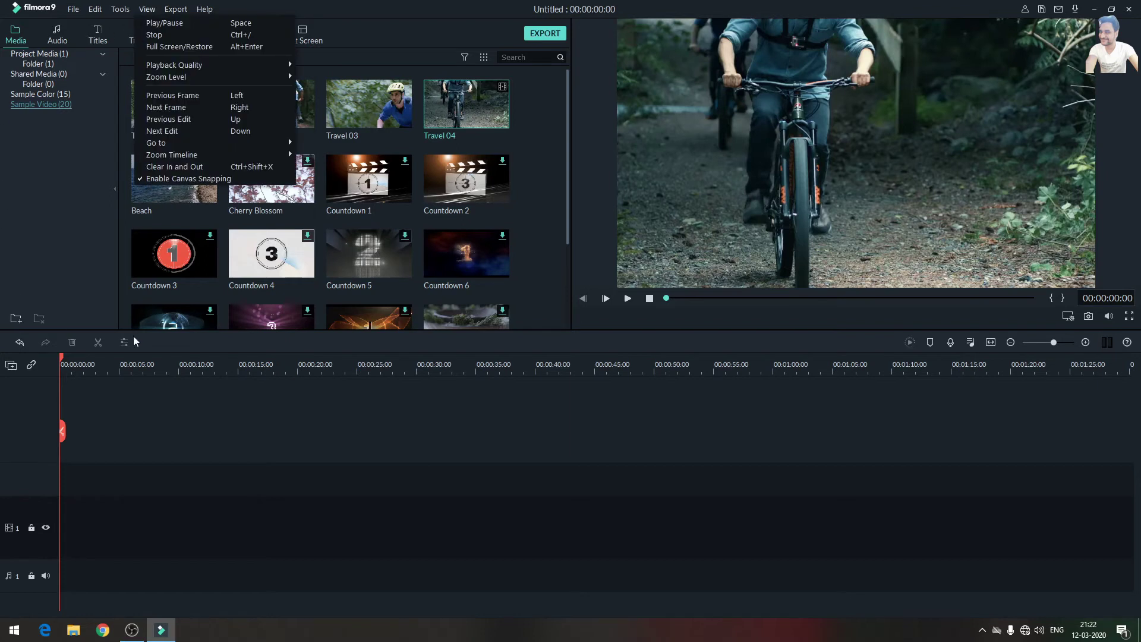
# Try to export the project with an empty timeline
pyautogui.click(537, 34)
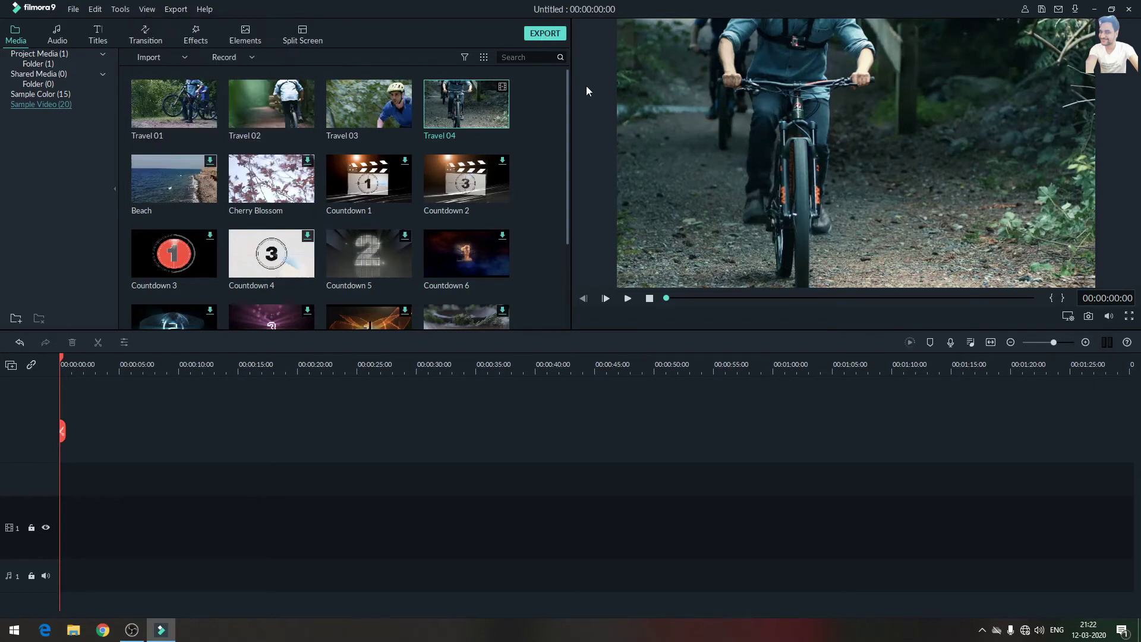
pyautogui.click(547, 34)
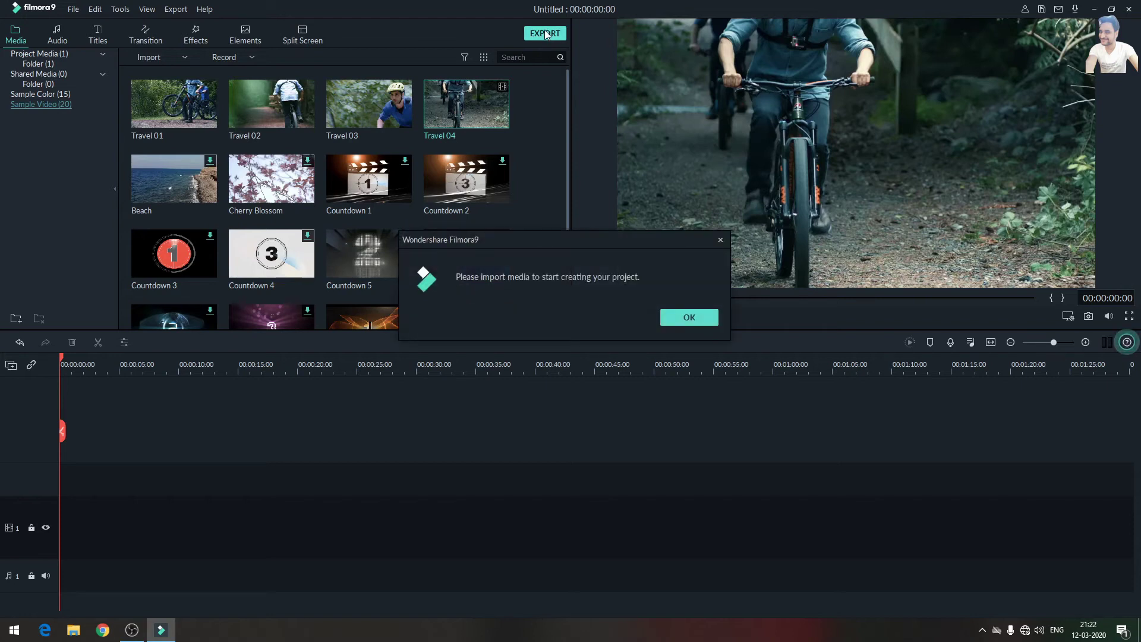
pyautogui.click(684, 317)
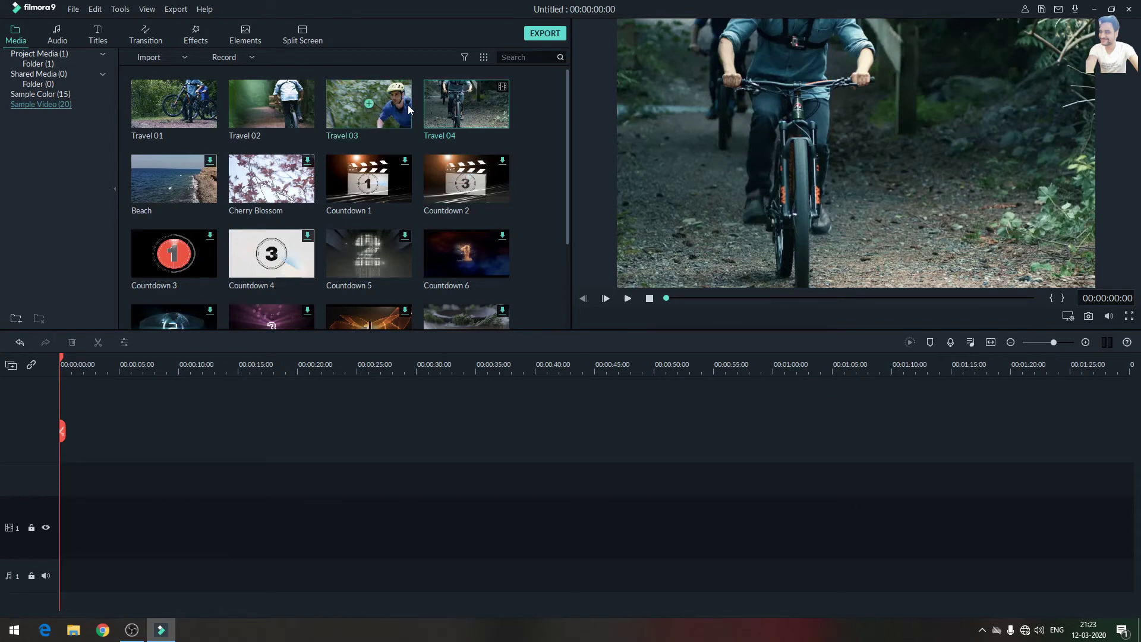
# Place the Travel 03 sample video at the start of video track 1, open its settings and play it
pyautogui.moveTo(399, 115); pyautogui.dragTo(57, 547)
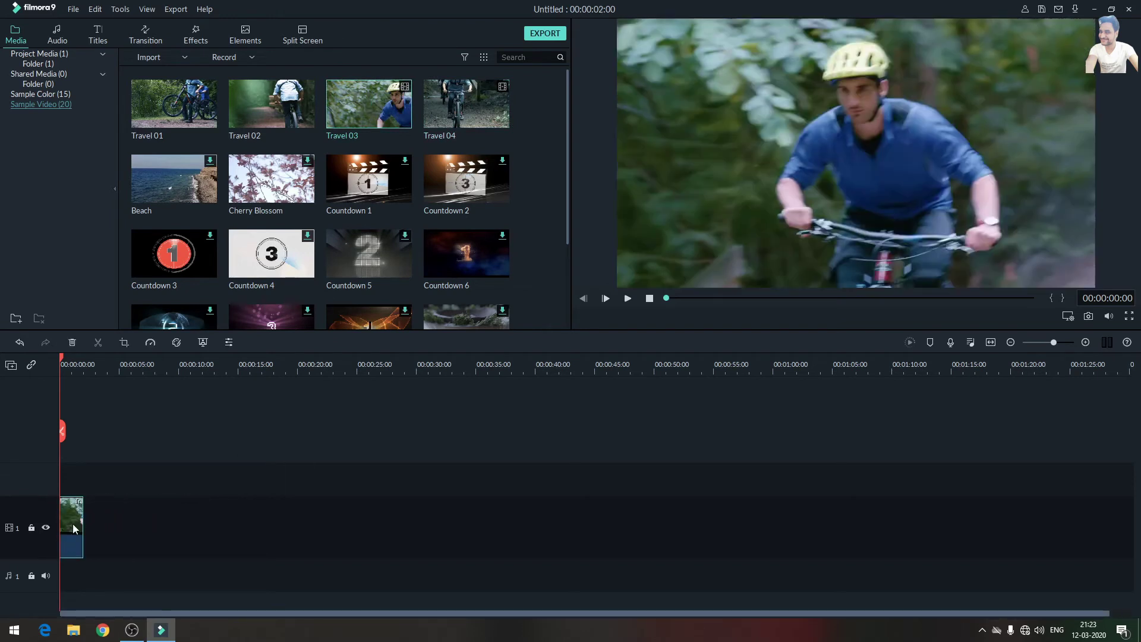
pyautogui.doubleClick(73, 525)
pyautogui.press('space')
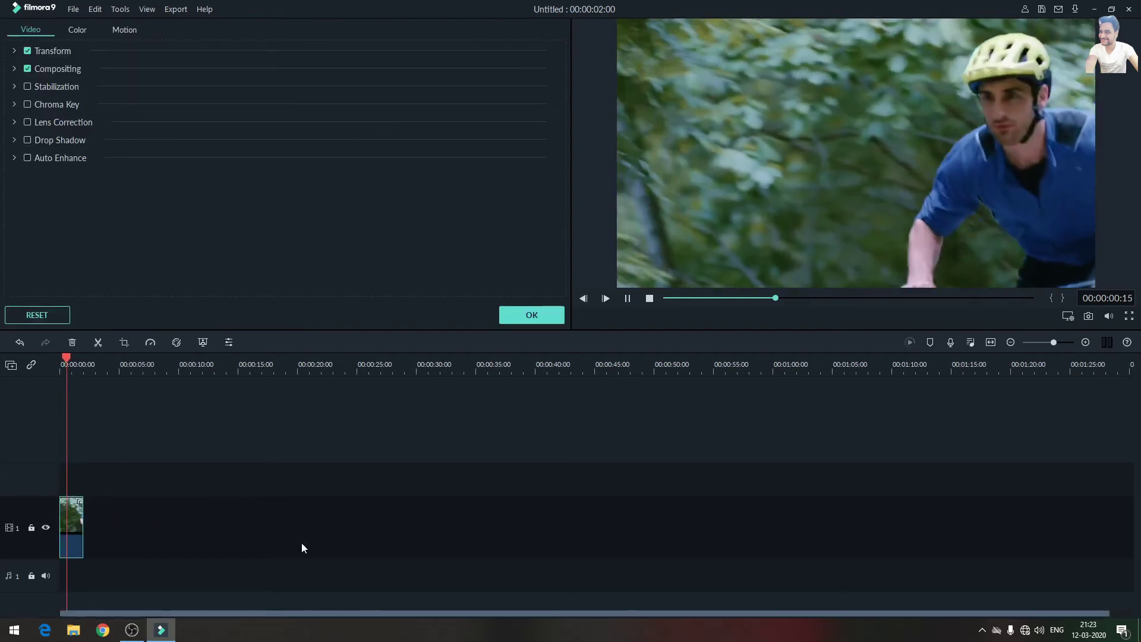
pyautogui.press('space')
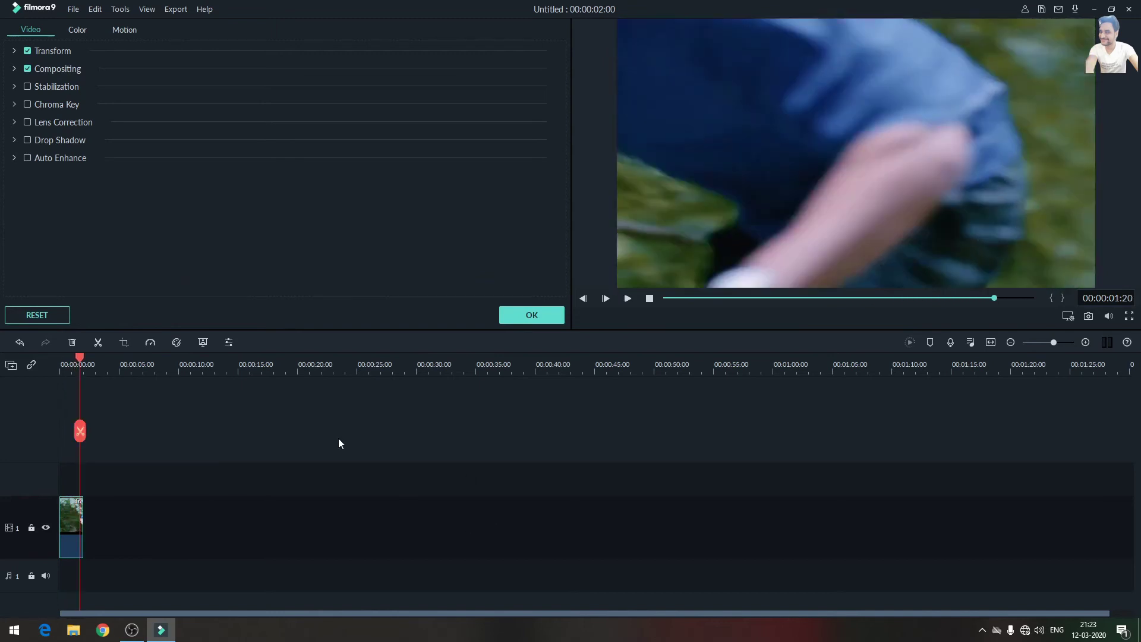
# Split the Travel 03 clip at 00:00:00:10 and delete the part before the cut
pyautogui.moveTo(80, 355); pyautogui.dragTo(65, 358)
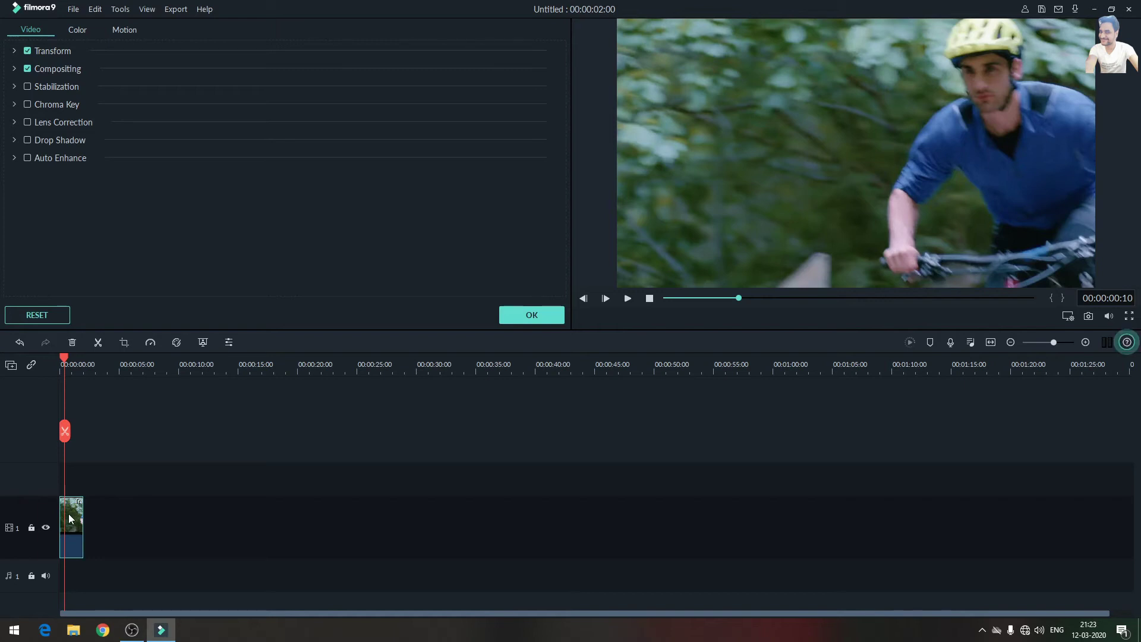
pyautogui.click(98, 343)
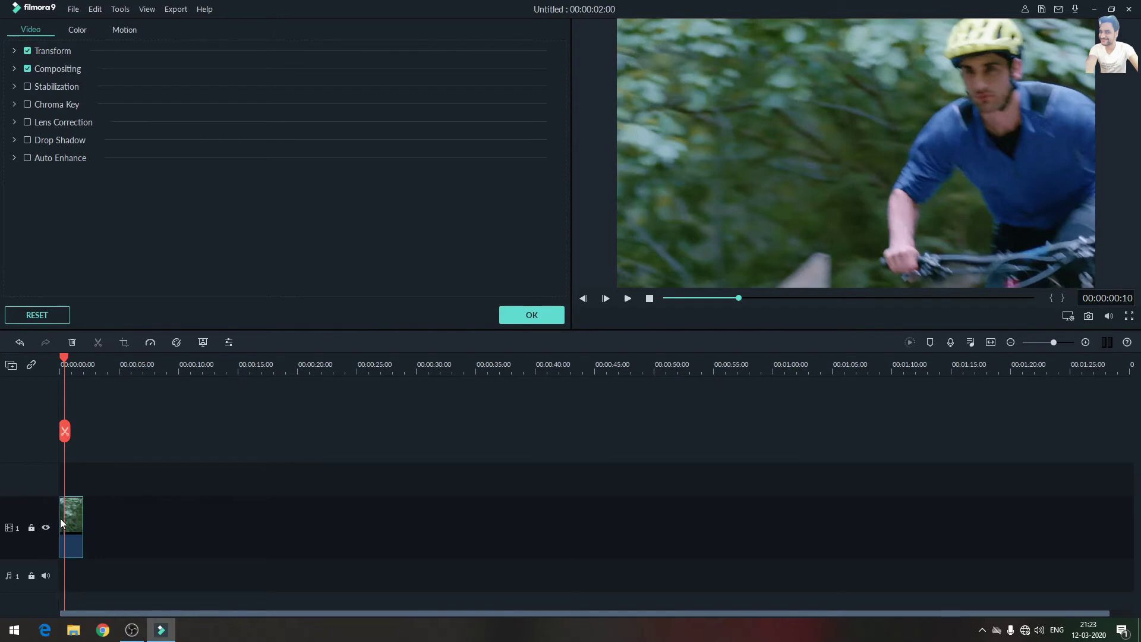
pyautogui.click(71, 342)
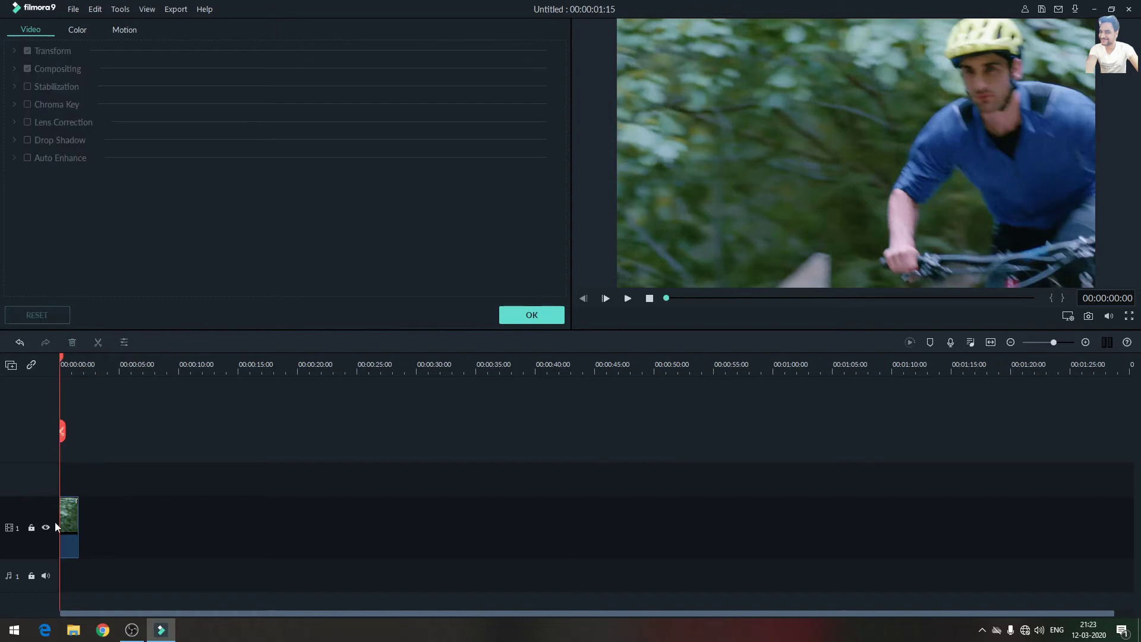
# Play the trimmed Travel 03 clip, close its settings and return the playhead to the start of the timeline
pyautogui.press('space')
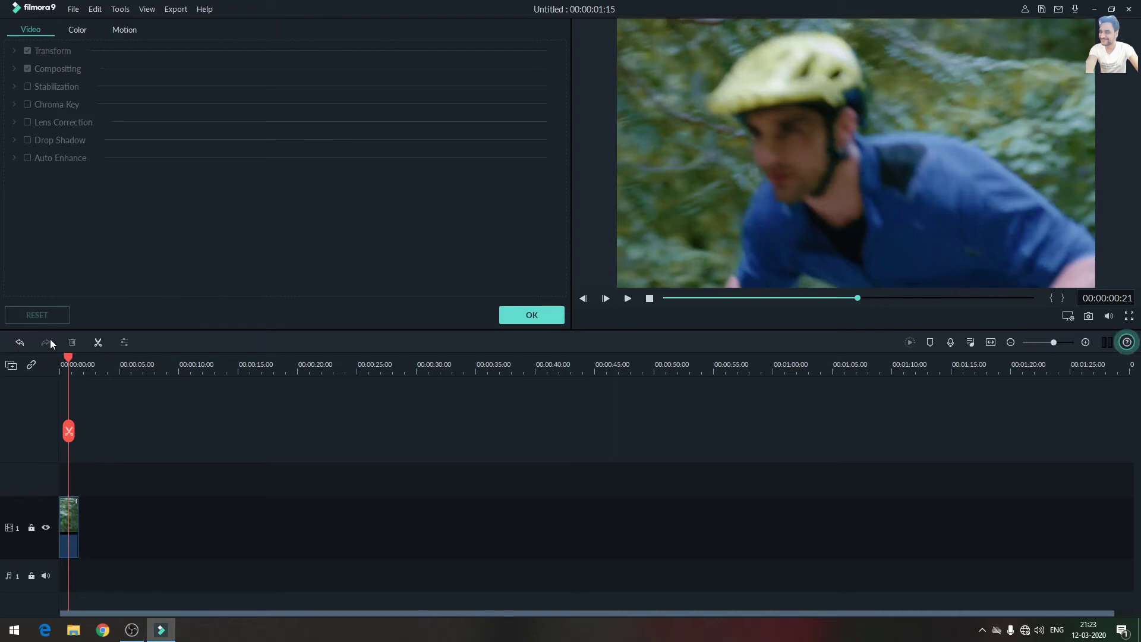
pyautogui.click(525, 314)
pyautogui.moveTo(69, 359); pyautogui.dragTo(58, 362)
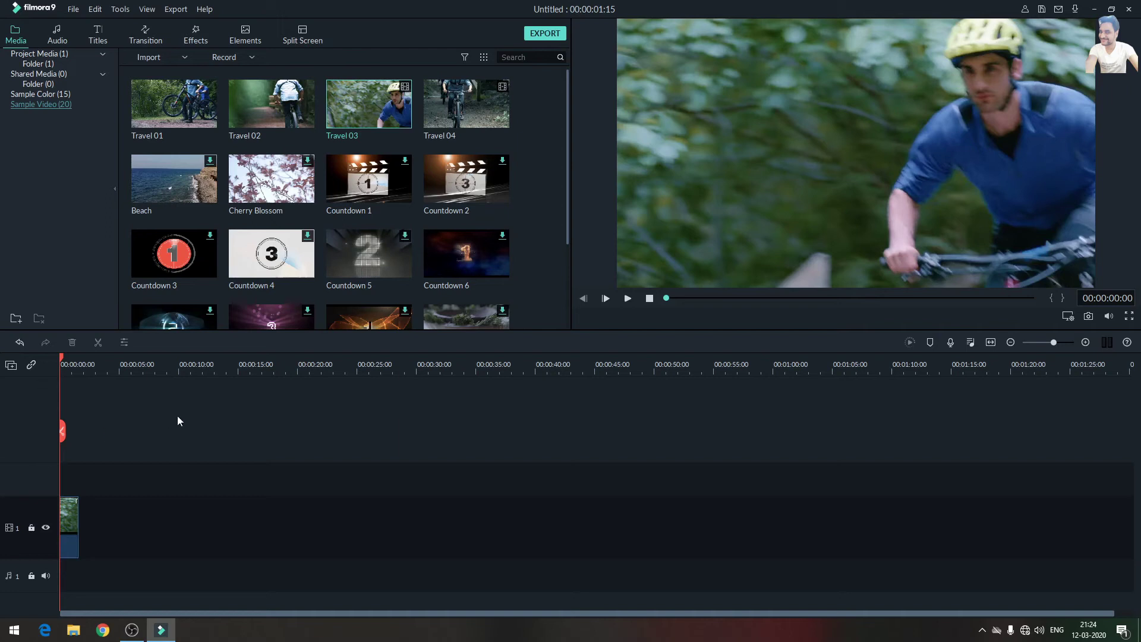
# Place the Transition Swoosh sound at the start of audio track 1, beneath the Travel 03 clip
pyautogui.click(65, 526)
pyautogui.scroll(-2, 401, 164)
pyautogui.scroll(2, 399, 169)
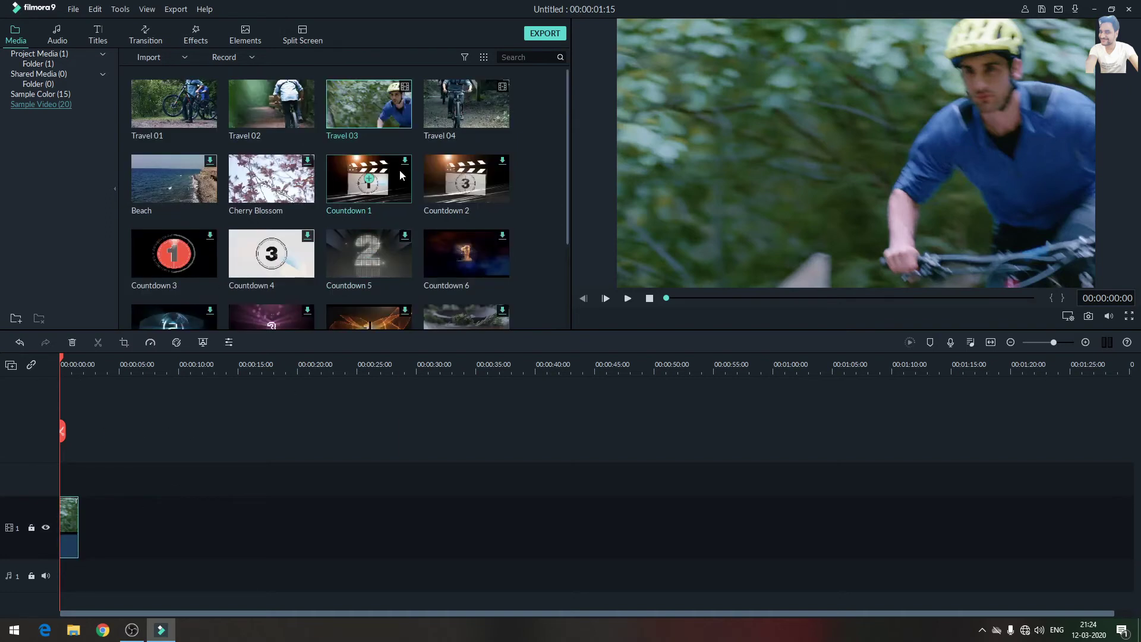
pyautogui.click(58, 34)
pyautogui.scroll(2, 394, 134)
pyautogui.scroll(-2, 483, 136)
pyautogui.moveTo(493, 126); pyautogui.dragTo(63, 572)
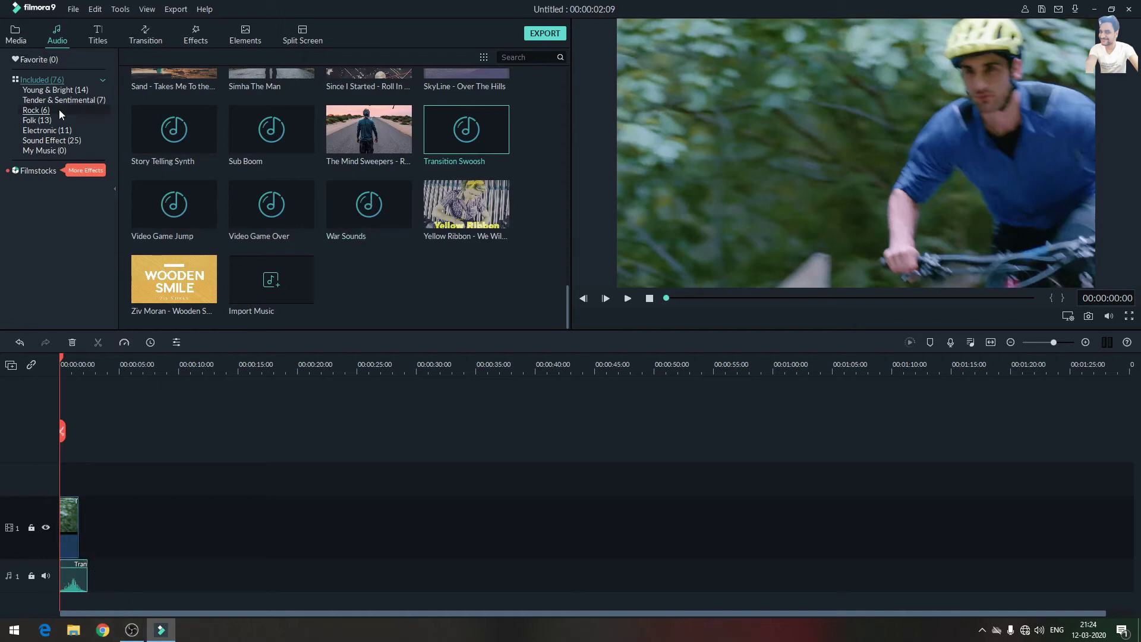
# Place the Gradient 1 sample color at the start of video track 2 and shorten it to end before the Travel 03 clip does
pyautogui.click(16, 34)
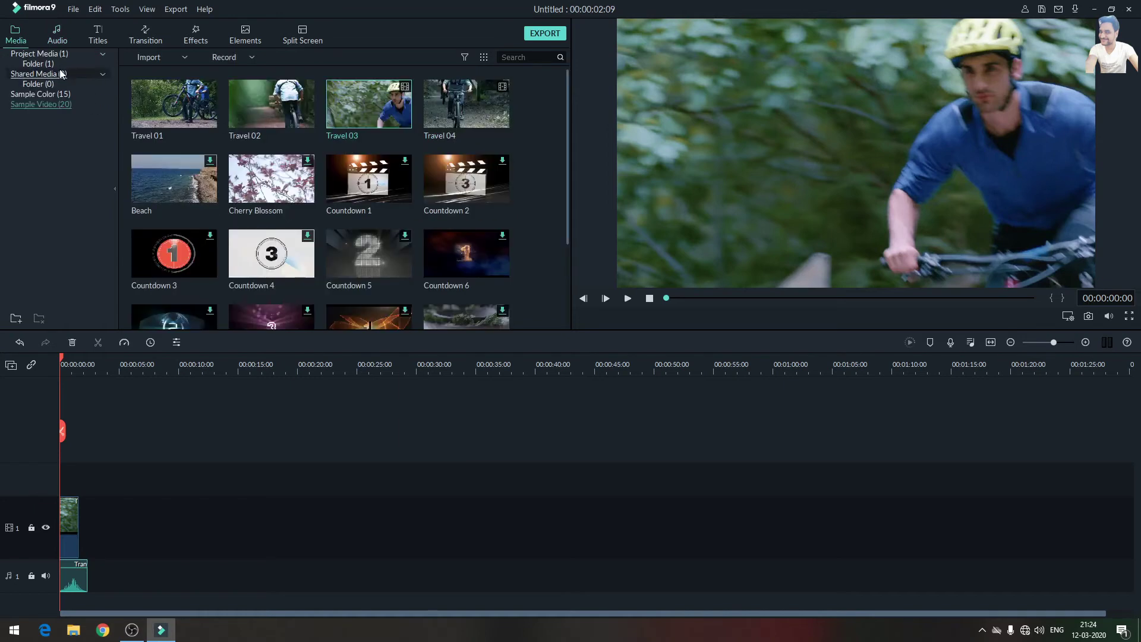
pyautogui.click(45, 94)
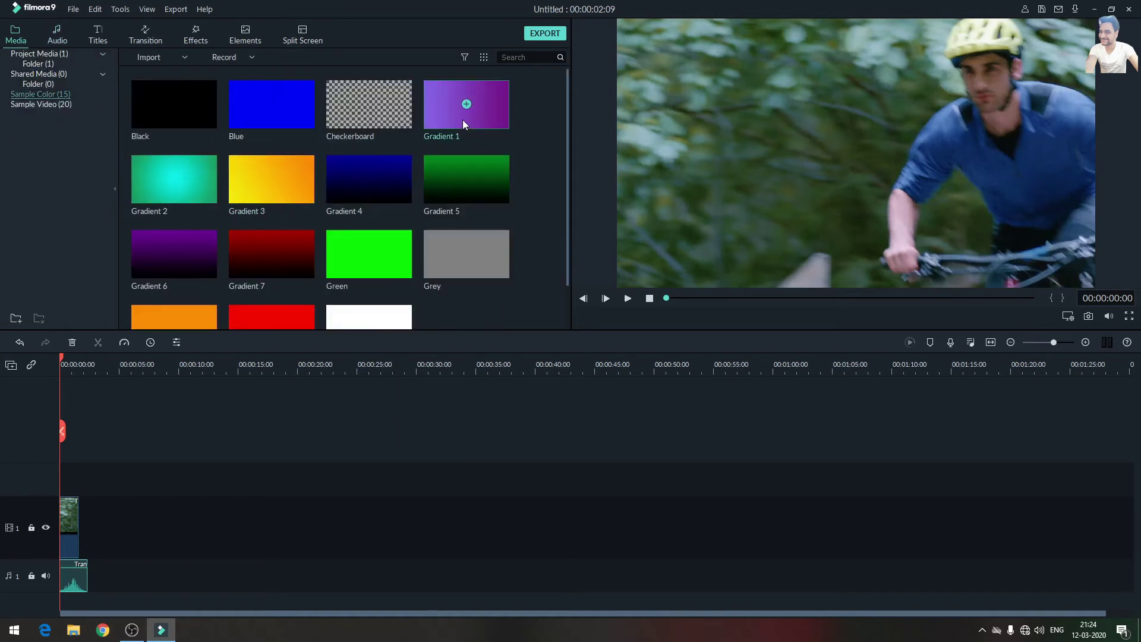
pyautogui.moveTo(496, 105); pyautogui.dragTo(66, 472)
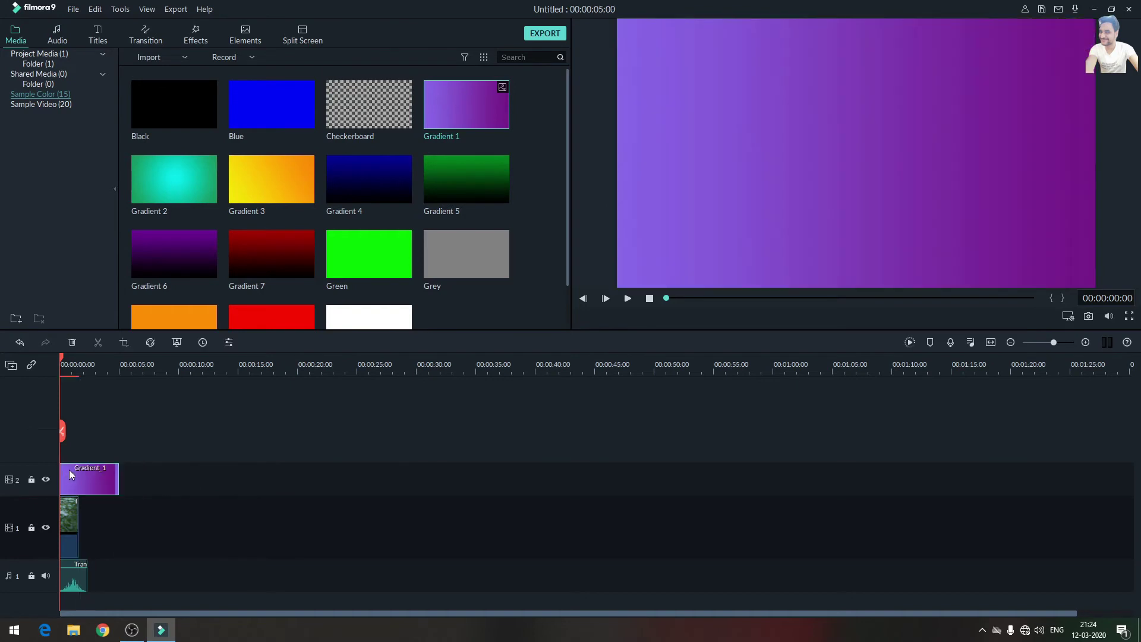
pyautogui.press('space')
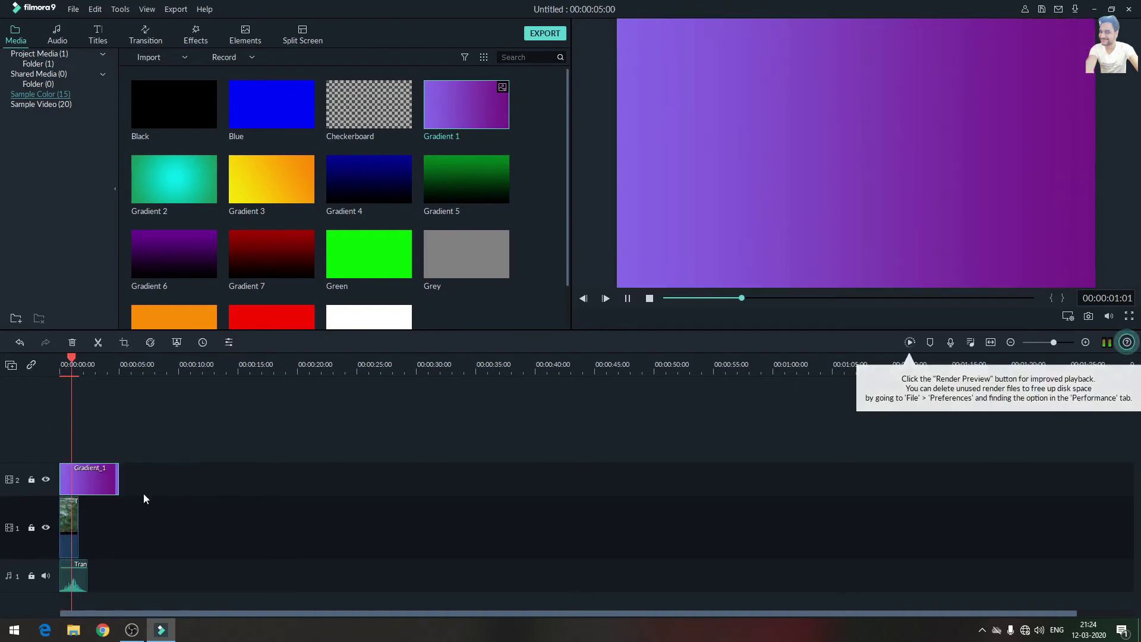
pyautogui.moveTo(72, 357); pyautogui.dragTo(61, 359)
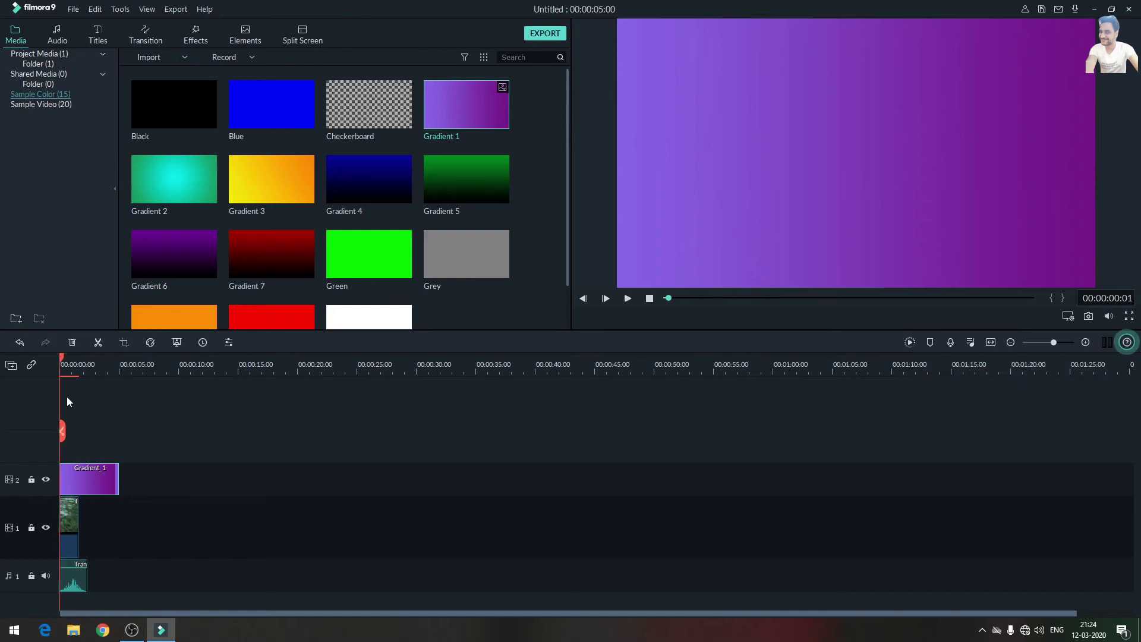
pyautogui.moveTo(117, 481); pyautogui.dragTo(69, 512)
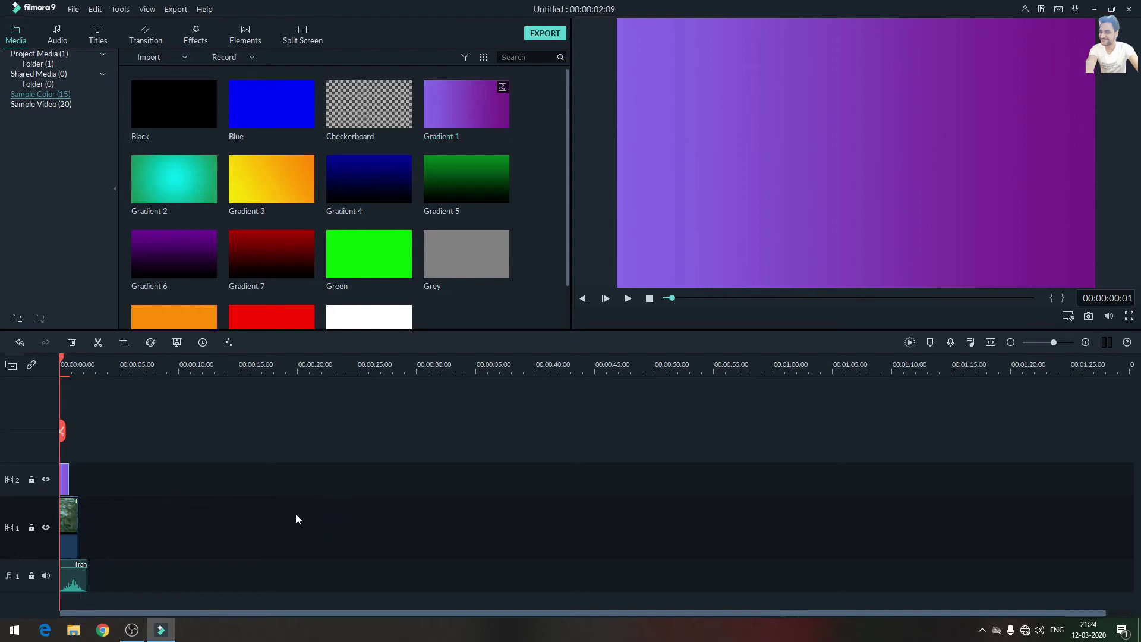
# Open the color adjustment settings of the Travel 03 clip on video track 1
pyautogui.click(70, 519)
pyautogui.doubleClick(69, 514)
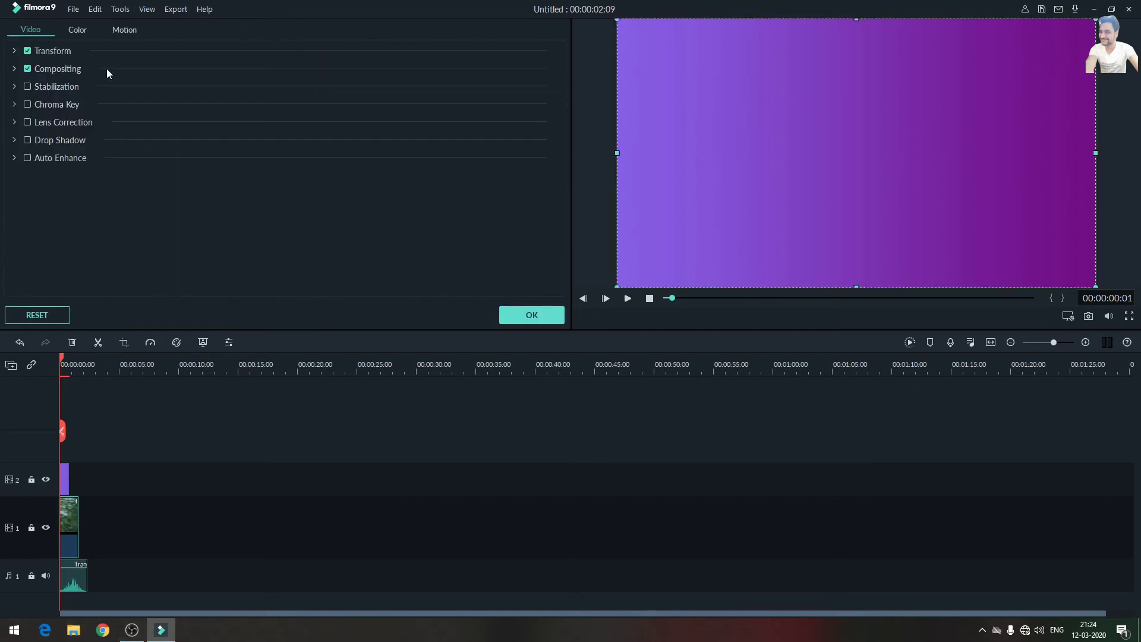
pyautogui.click(78, 30)
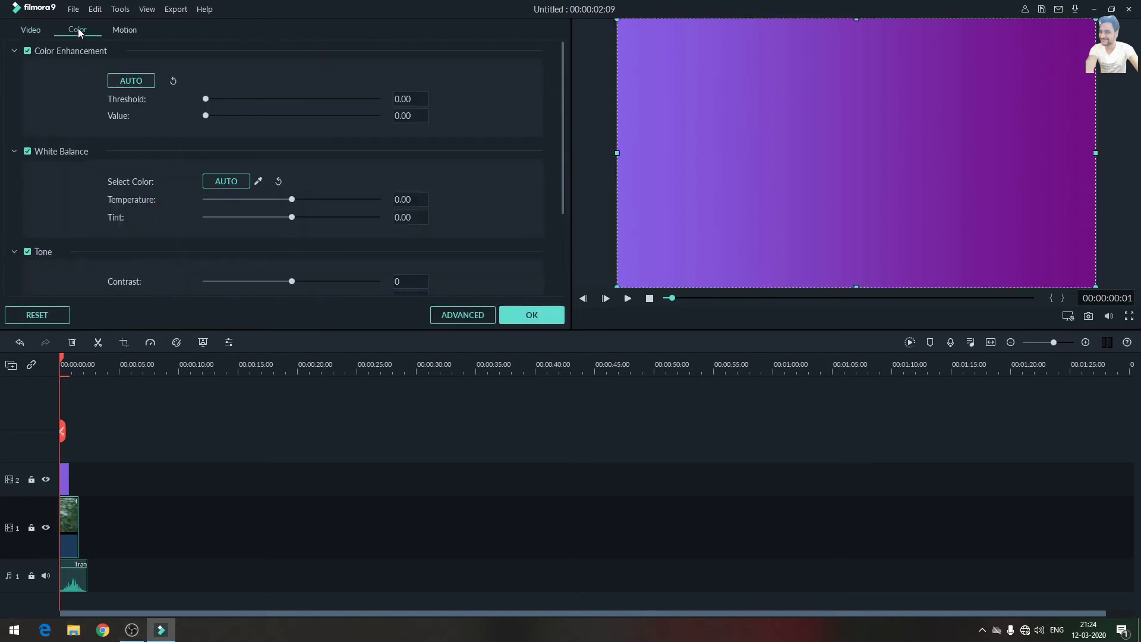
# Auto-enhance the Travel 03 clip's color, and adjust the enhancement threshold to about 39 and value to about 17
pyautogui.click(137, 82)
pyautogui.moveTo(215, 99); pyautogui.dragTo(397, 78)
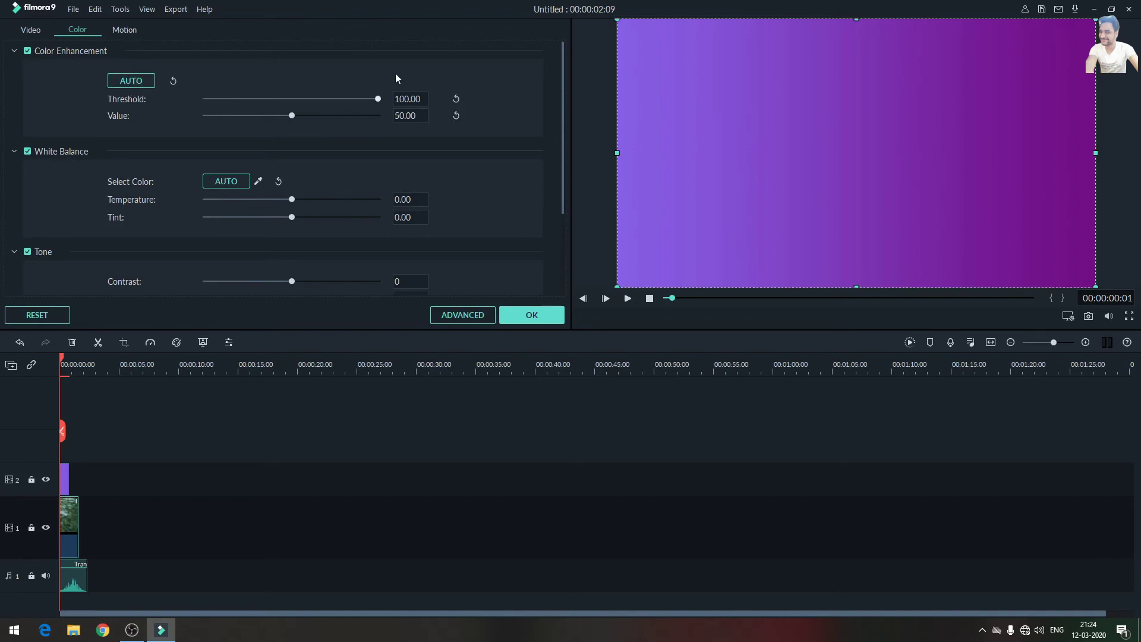
pyautogui.moveTo(314, 115); pyautogui.dragTo(235, 115)
# Set the clip's tone to contrast -59, saturation 58 and brightness -48
pyautogui.scroll(-2, 469, 157)
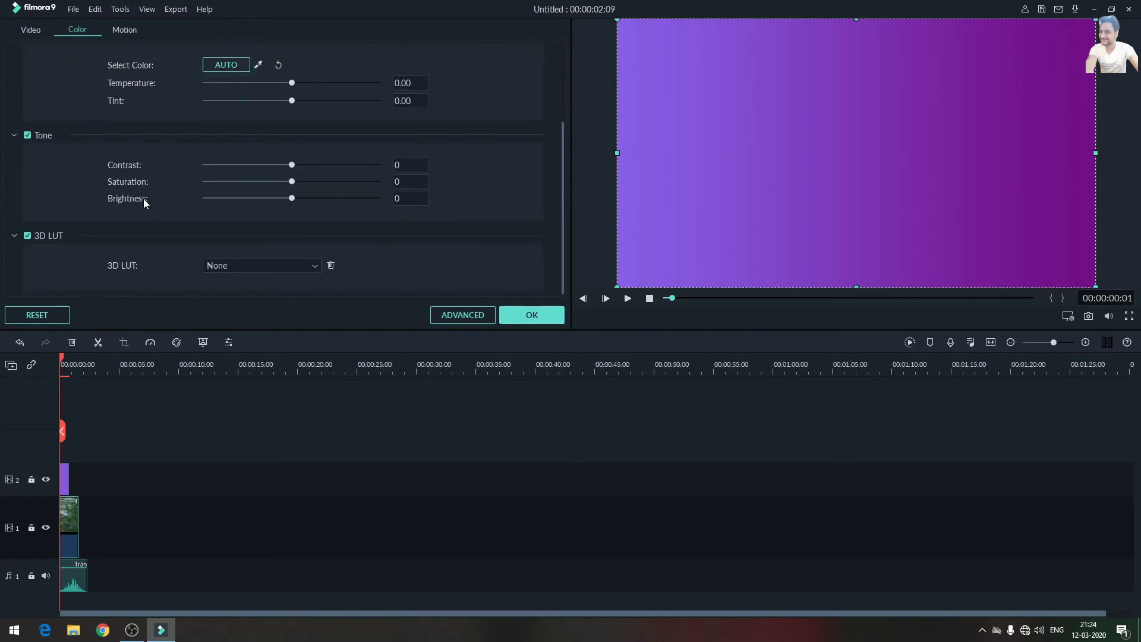
pyautogui.moveTo(291, 198); pyautogui.dragTo(249, 198)
pyautogui.moveTo(292, 165); pyautogui.dragTo(341, 182)
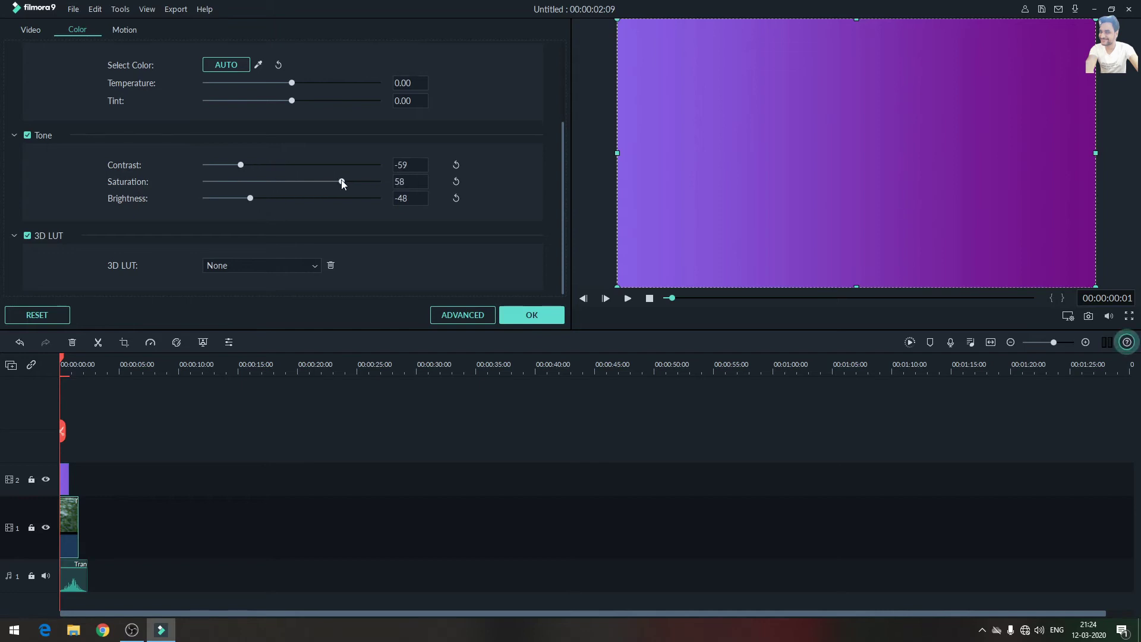
# Apply the Fade Slide 1 motion animation to the Travel 03 clip
pyautogui.click(125, 30)
pyautogui.click(327, 130)
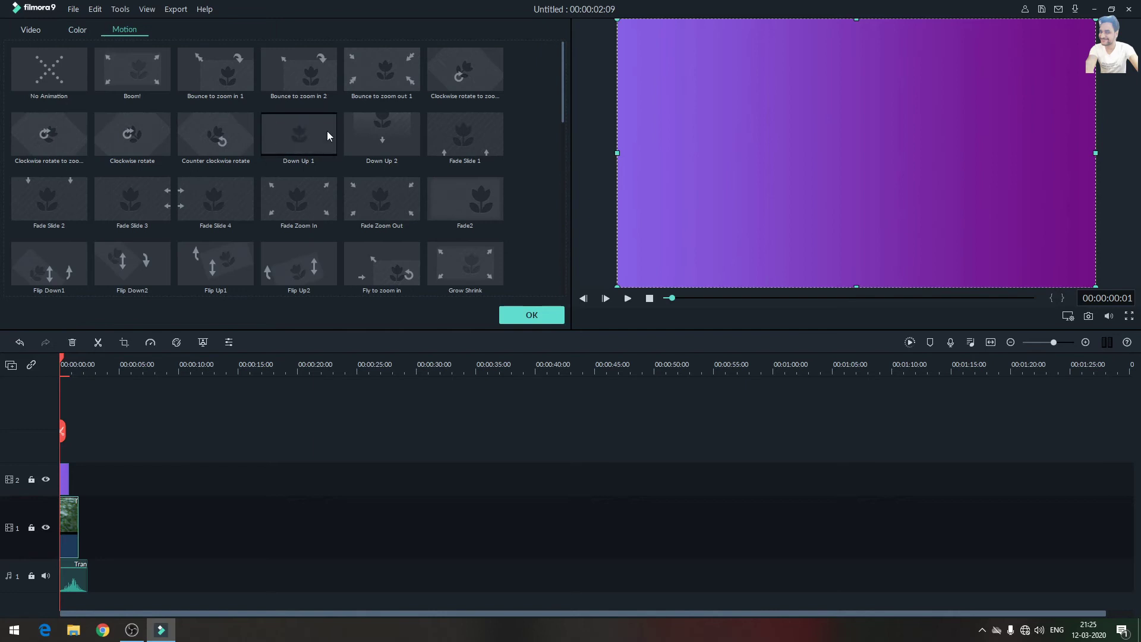
pyautogui.click(400, 133)
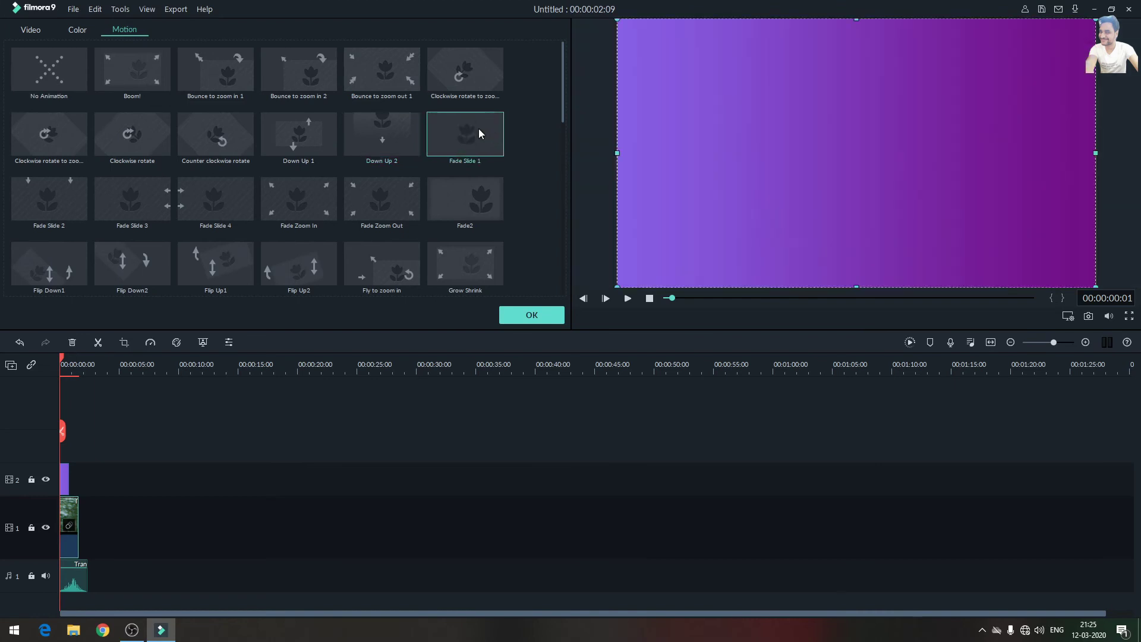
# Try out Auto Enhance and Stabilization on the Travel 03 clip
pyautogui.click(24, 30)
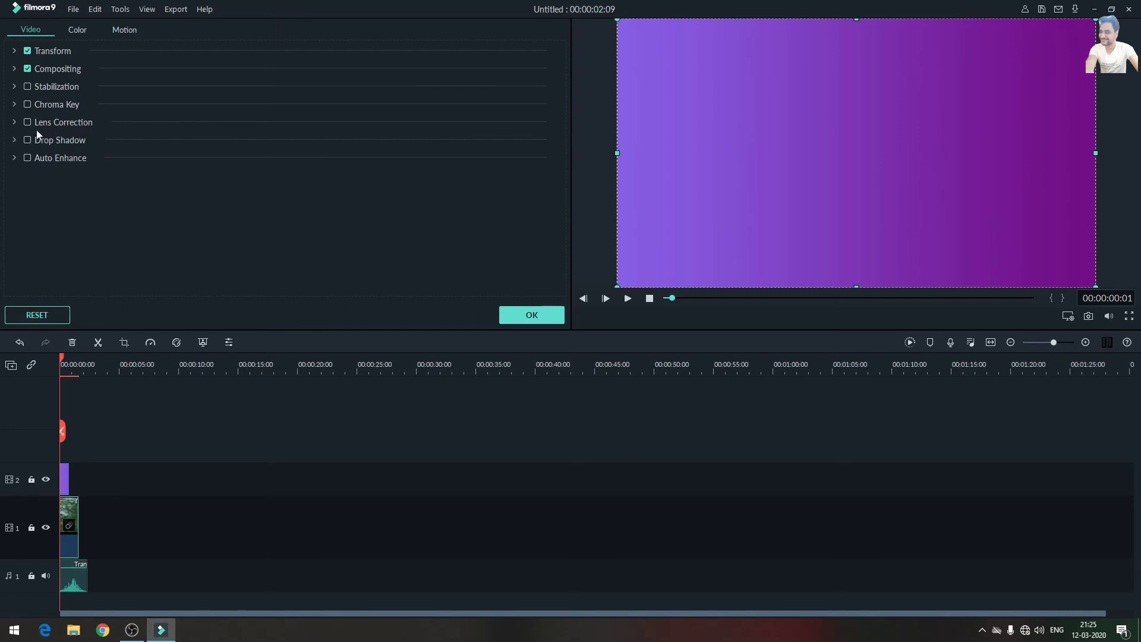
pyautogui.click(27, 158)
pyautogui.click(25, 158)
pyautogui.click(27, 86)
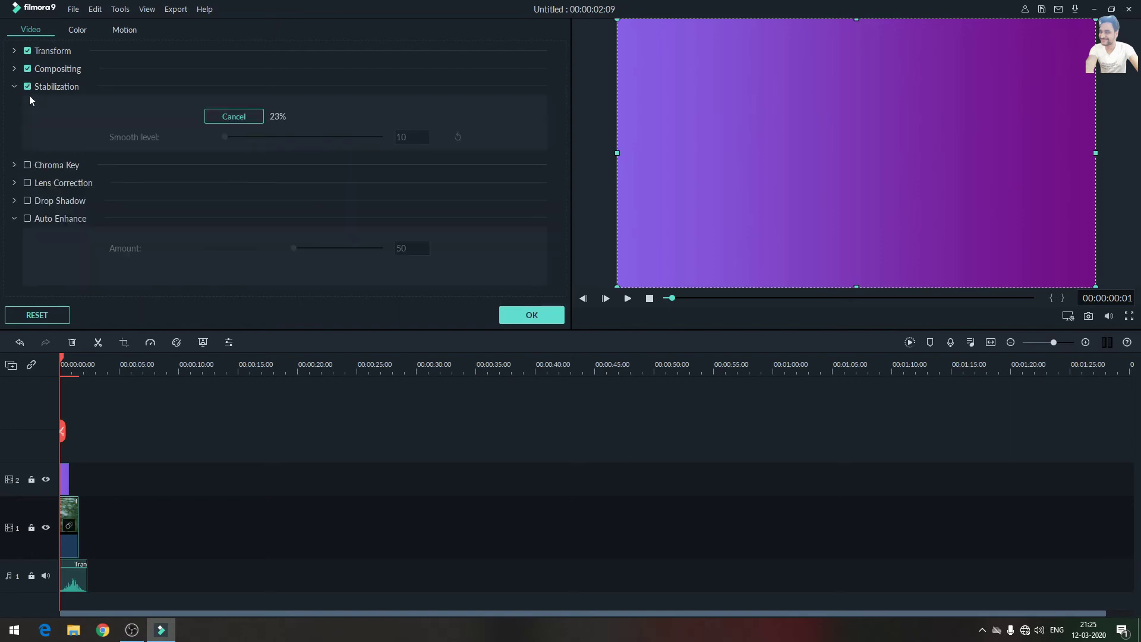
# Enable Chroma Key temporarily to review its color, tolerance and edge settings, and disable it again
pyautogui.click(27, 165)
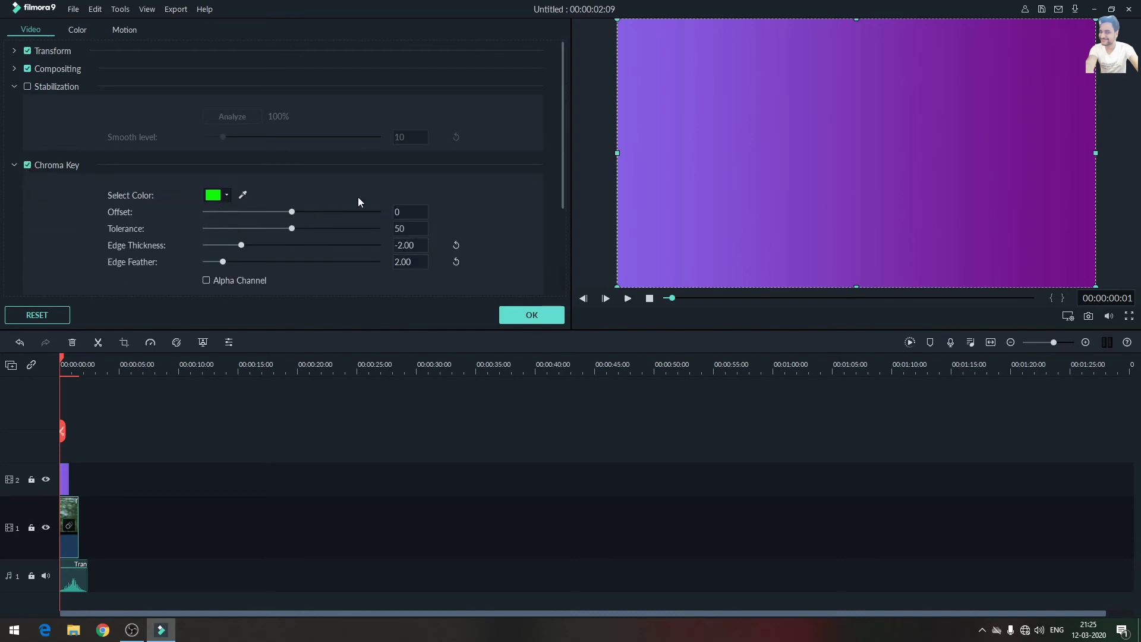
pyautogui.scroll(-3, 362, 198)
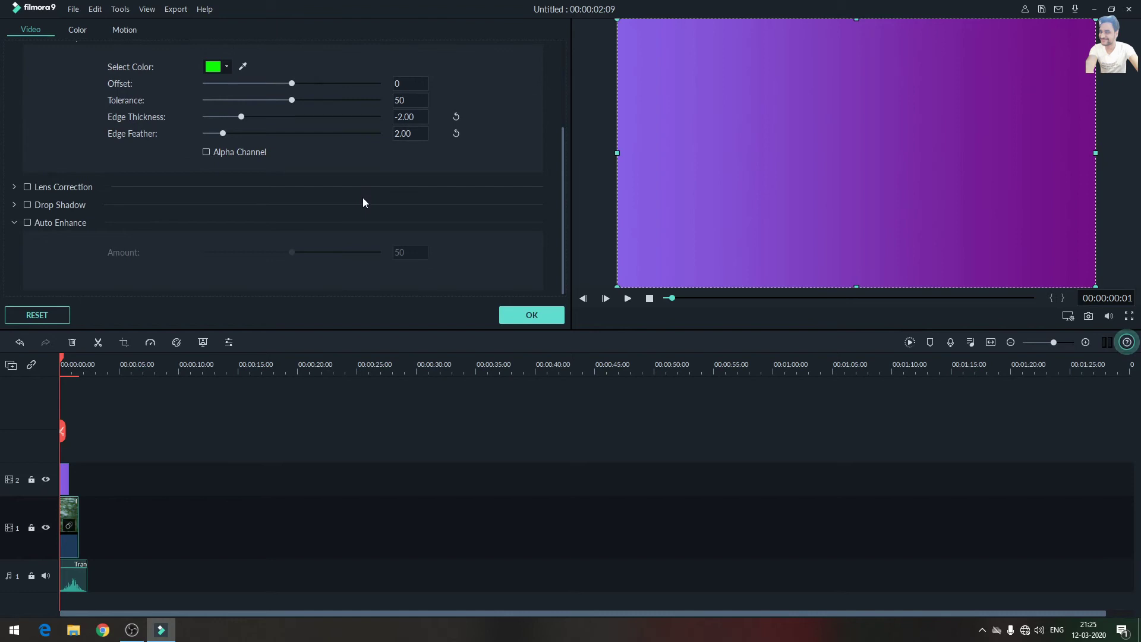
pyautogui.scroll(1, 363, 194)
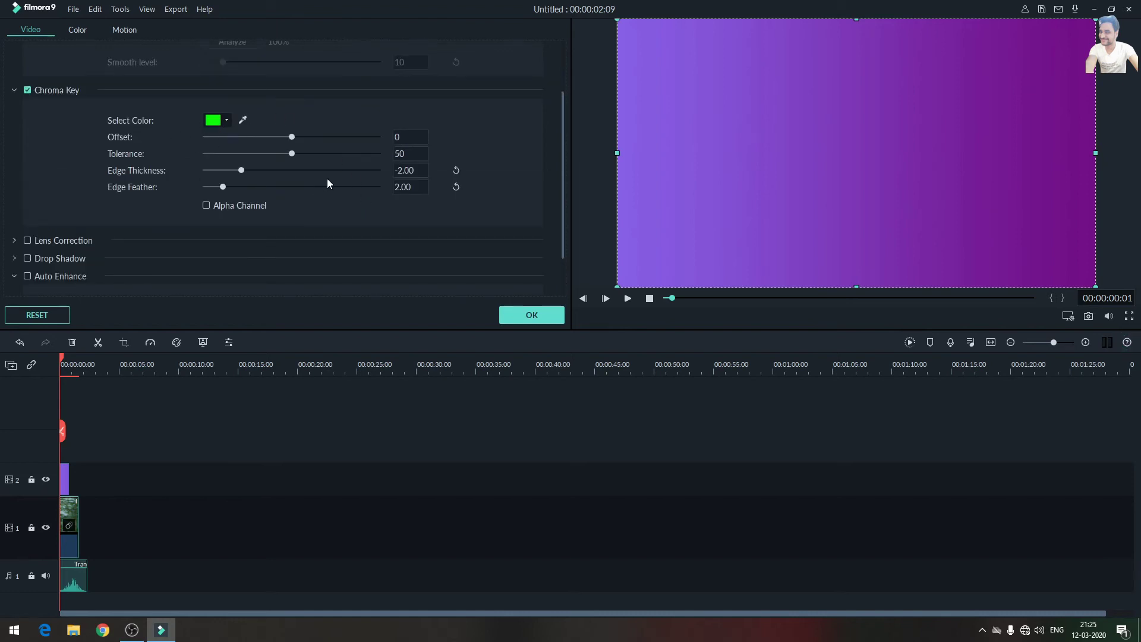
pyautogui.click(27, 90)
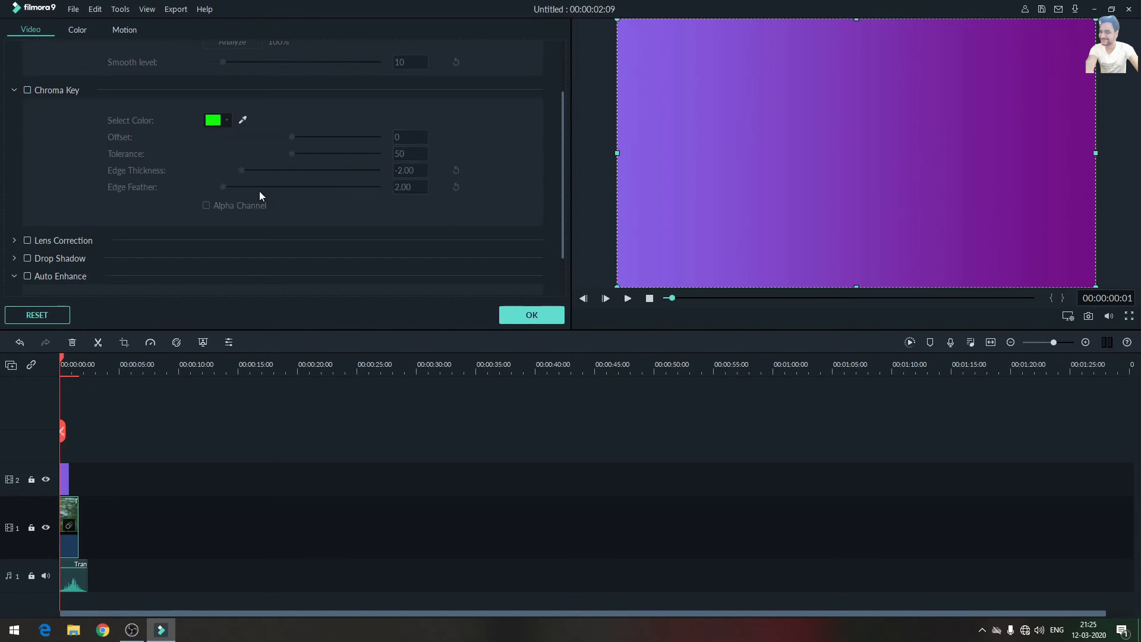
# Enable Lens Correction, look through the camera profiles and resolutions without choosing one, and confirm the clip settings
pyautogui.scroll(-1, 259, 190)
pyautogui.click(27, 186)
pyautogui.scroll(-2, 454, 177)
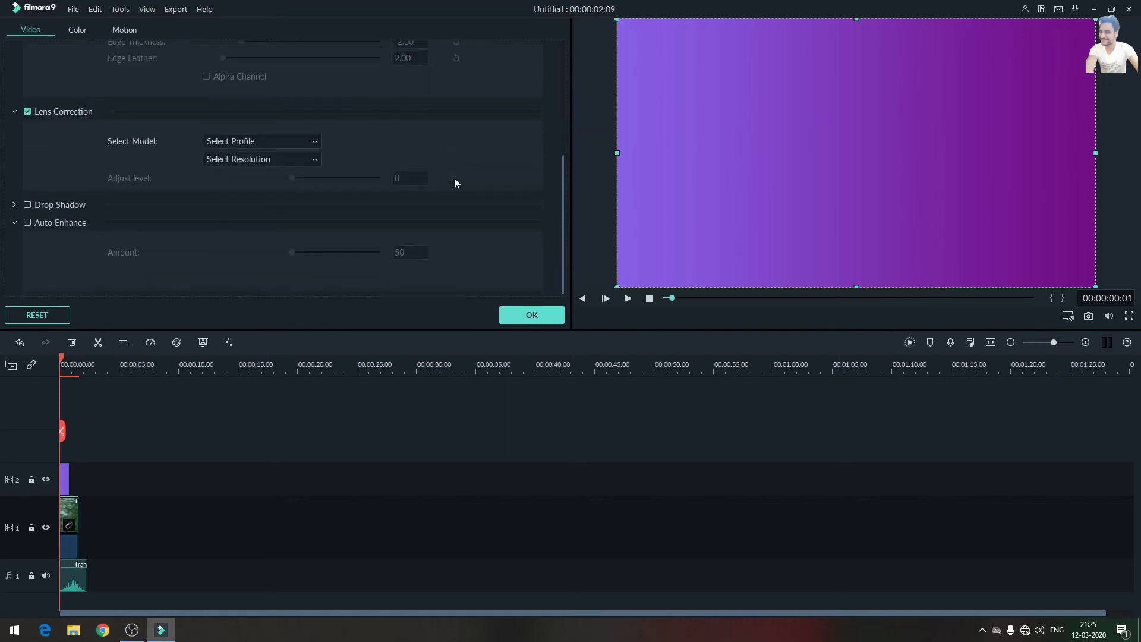
pyautogui.click(312, 141)
pyautogui.scroll(-1, 252, 176)
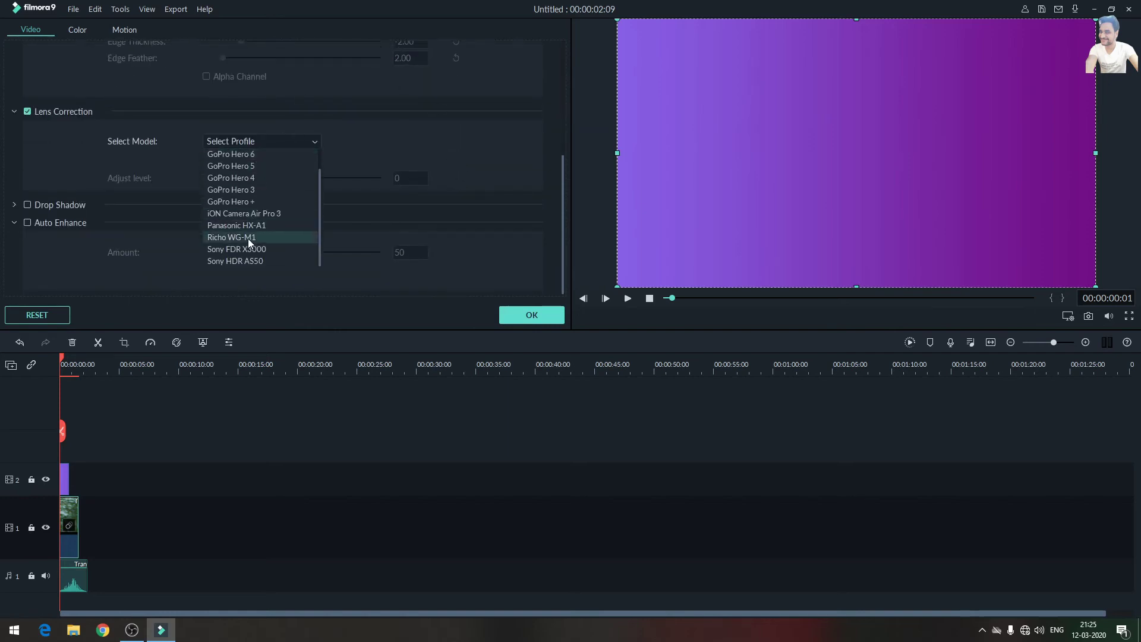
pyautogui.scroll(1, 247, 241)
pyautogui.click(358, 144)
pyautogui.click(304, 159)
pyautogui.click(304, 159)
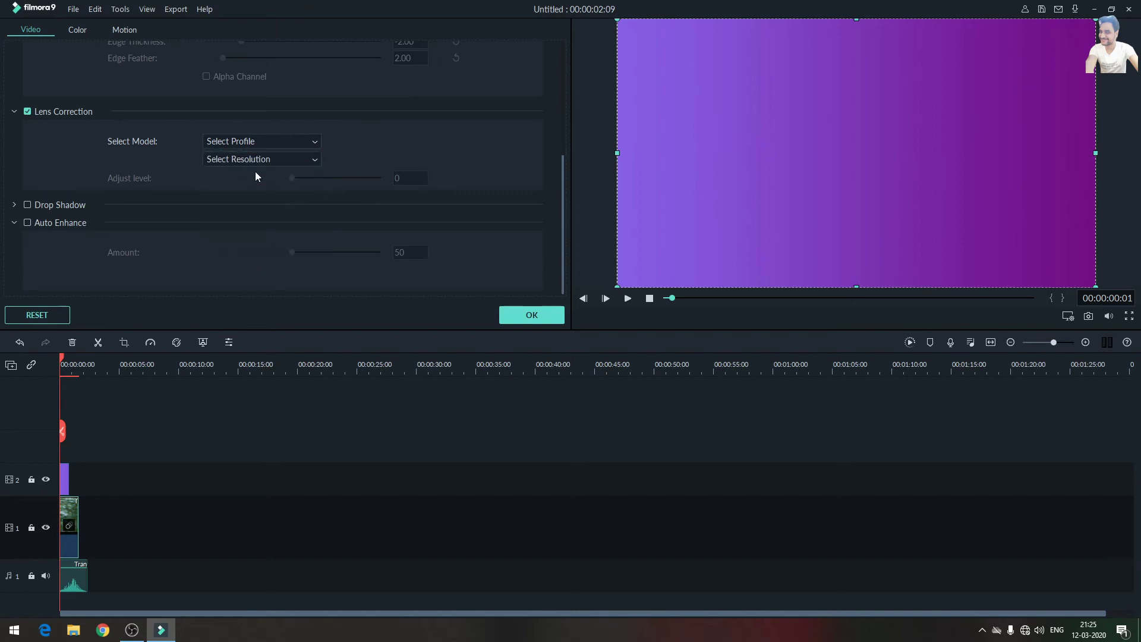
pyautogui.click(531, 311)
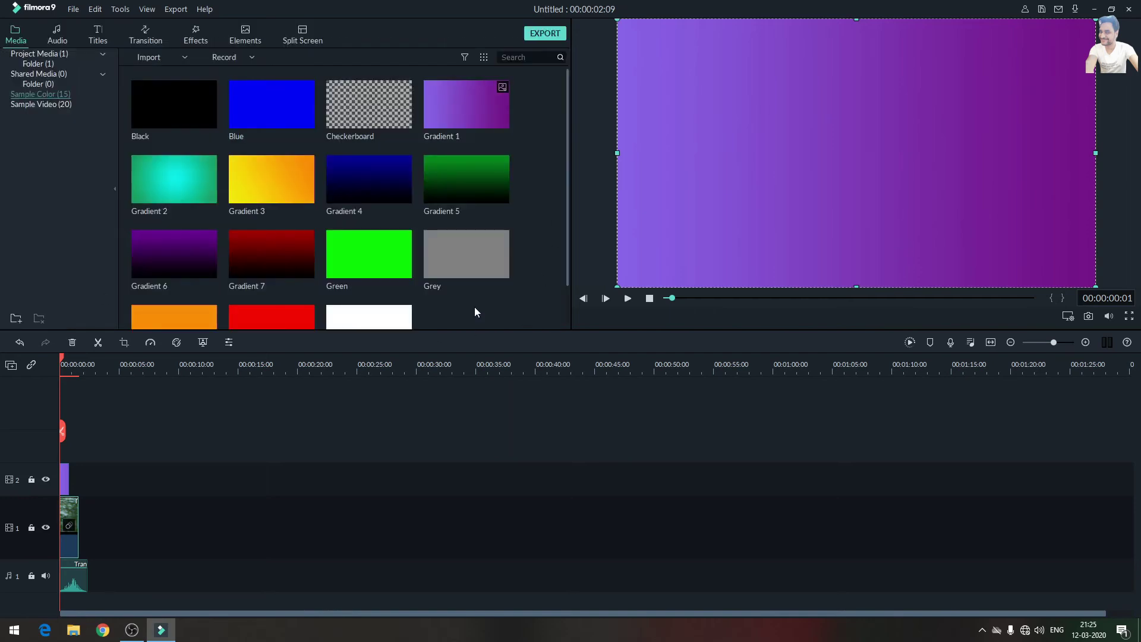
# Preview the Travel 03 clip in Advanced Color Correction, turn off color enhancement there, and cancel the correction
pyautogui.scroll(-1, 474, 306)
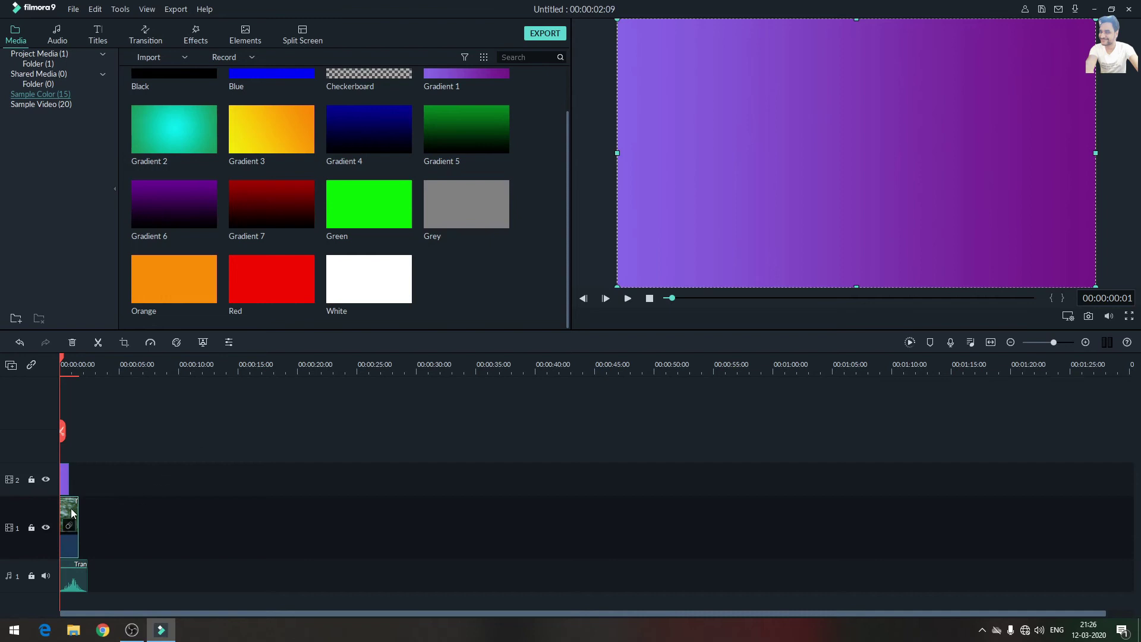
pyautogui.click(176, 342)
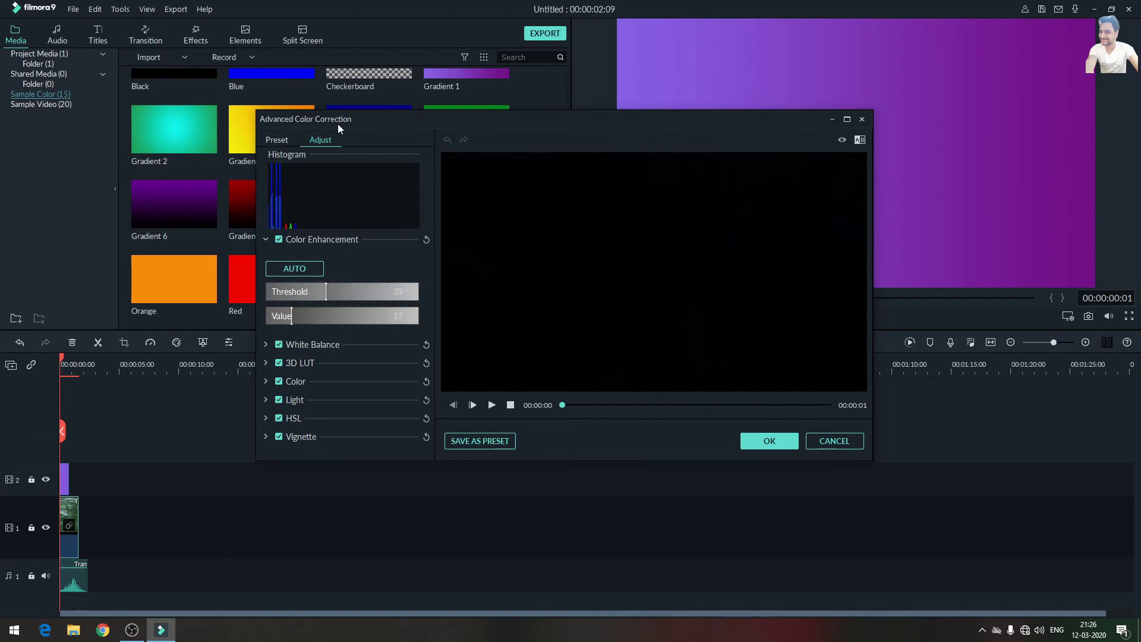
pyautogui.click(491, 405)
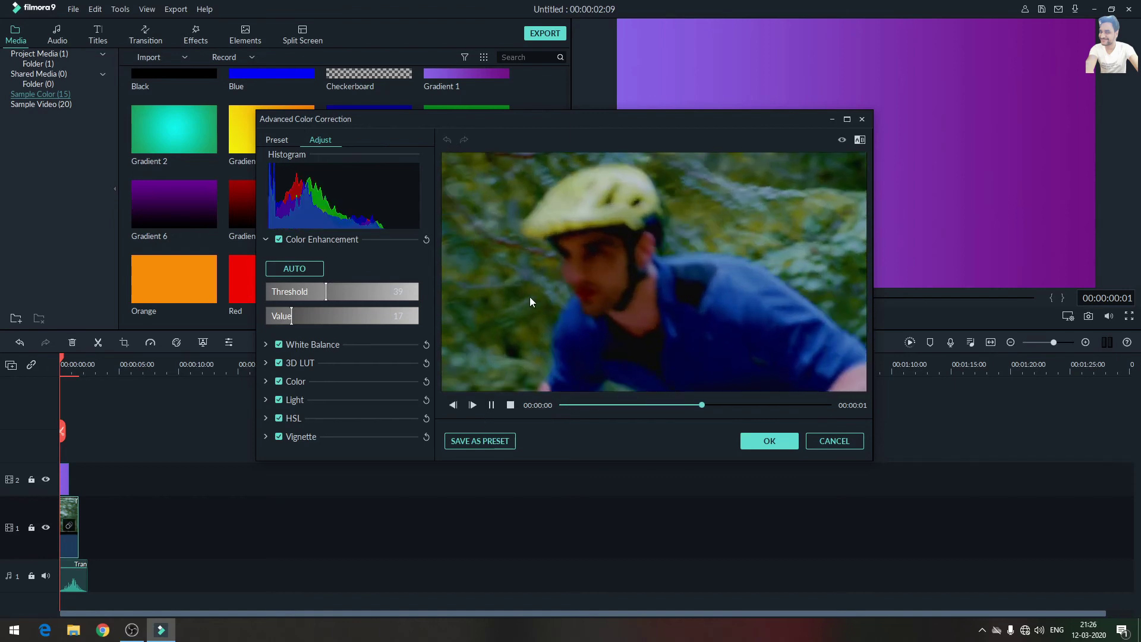
pyautogui.click(278, 240)
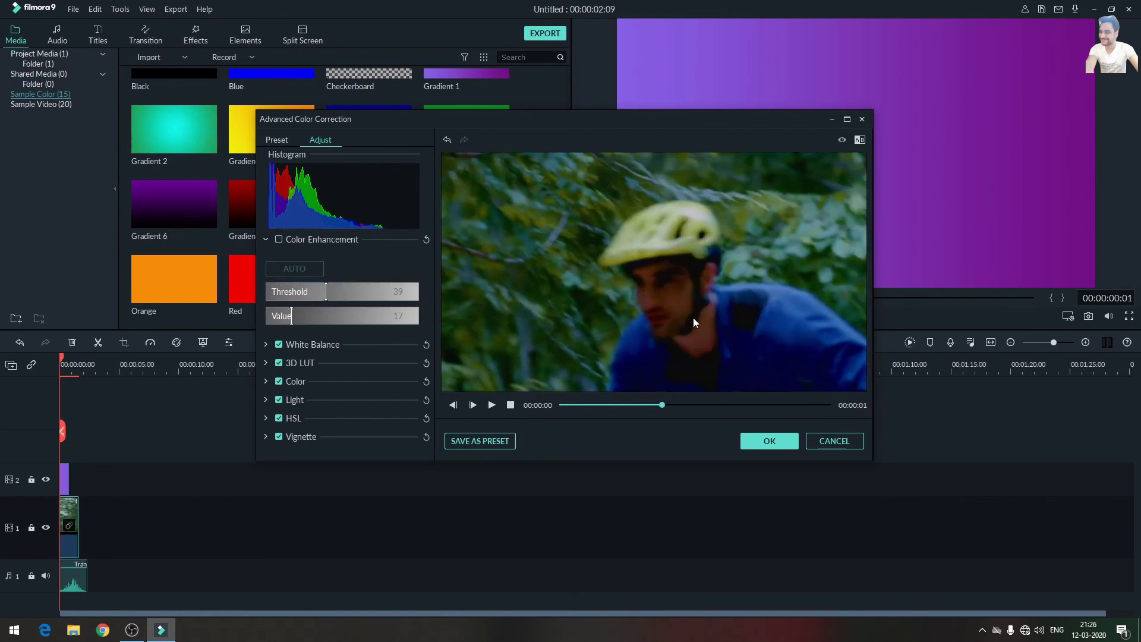
pyautogui.click(837, 442)
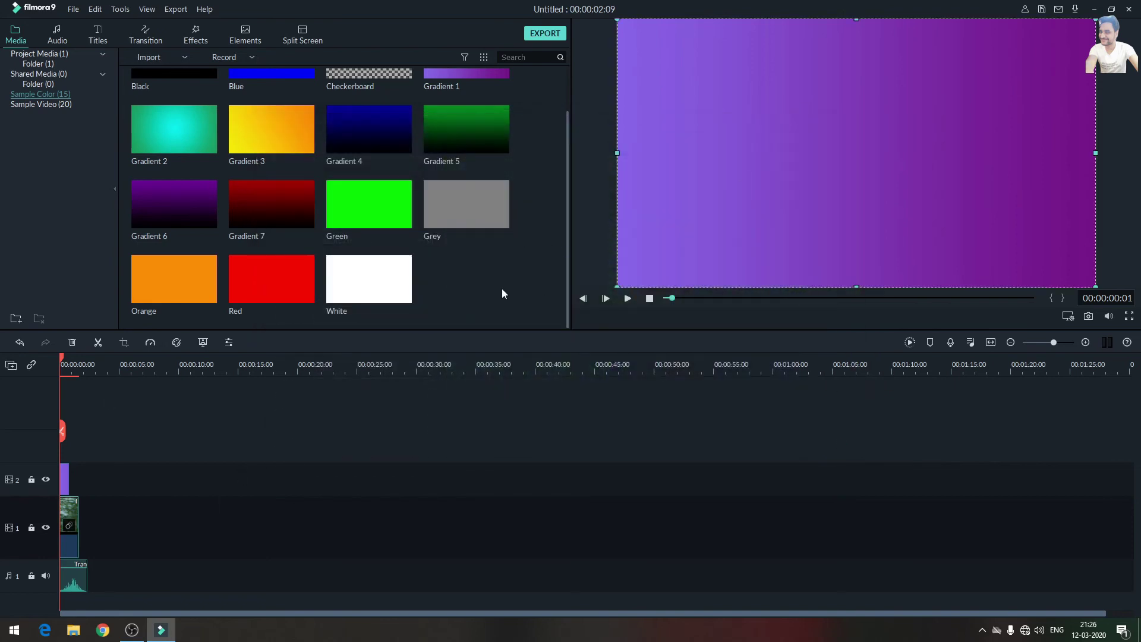
# Review the playback speed options for the Travel 03 clip, including the Fast presets
pyautogui.click(150, 342)
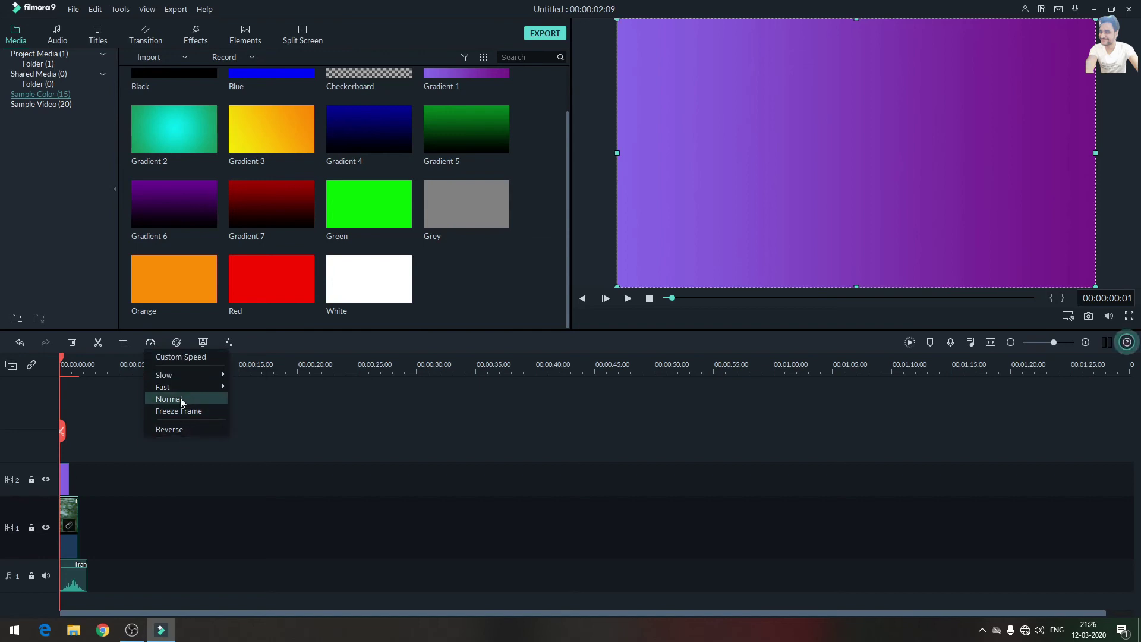
pyautogui.moveTo(216, 372)
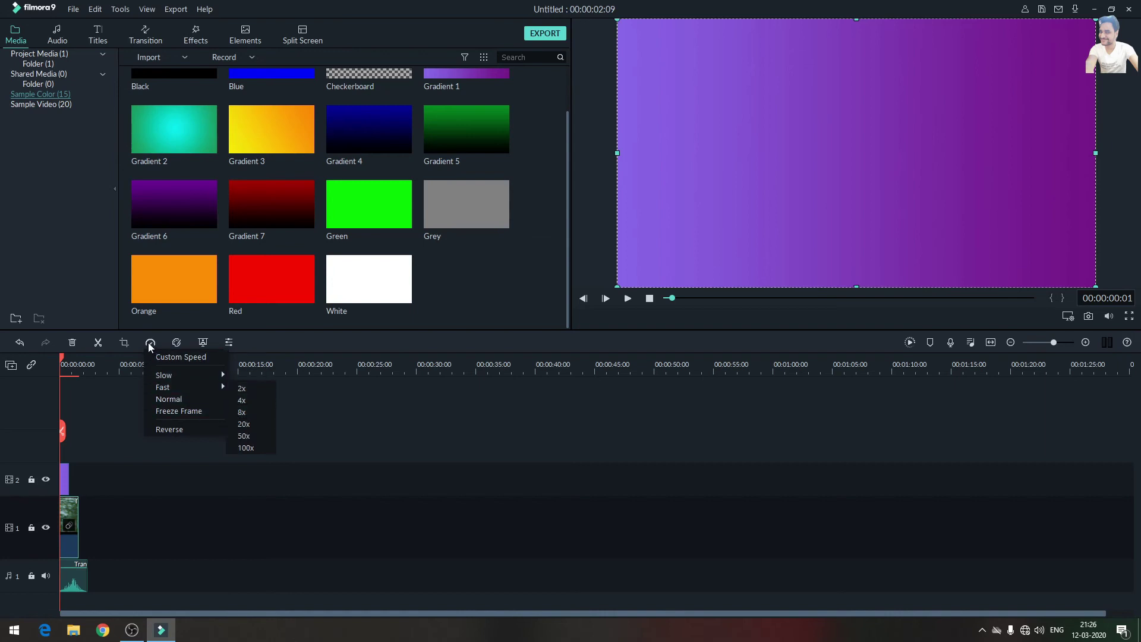
# Crop the Travel 03 clip to about 979 x 551 around the cyclist's head and shoulders at original ratio, and play the result
pyautogui.click(125, 341)
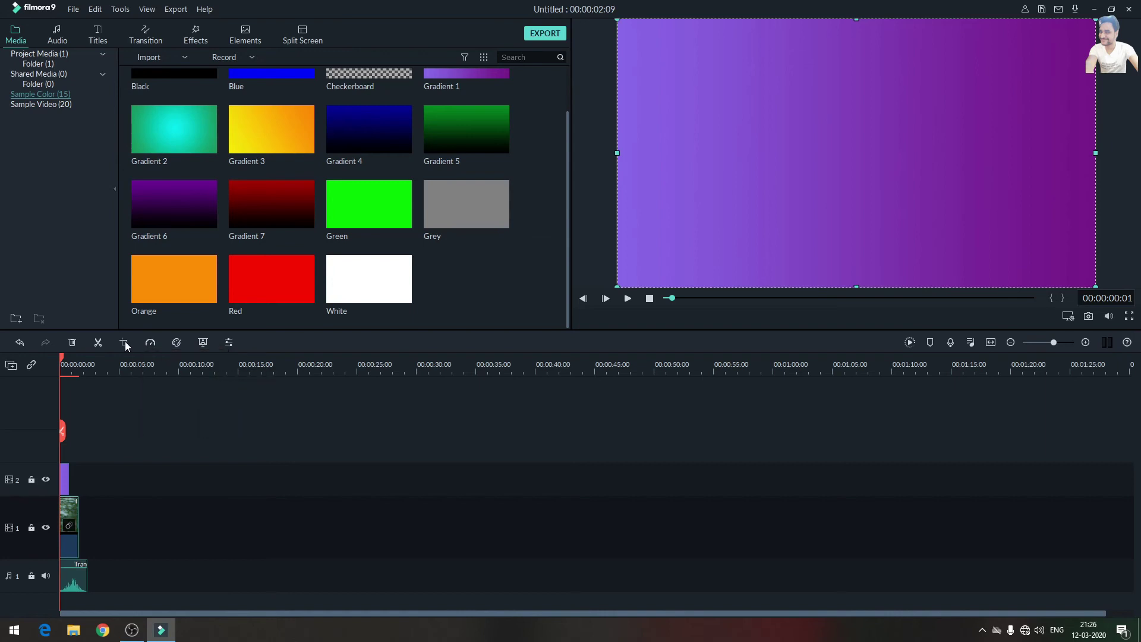
pyautogui.moveTo(772, 371); pyautogui.dragTo(586, 273)
pyautogui.moveTo(491, 242); pyautogui.dragTo(675, 233)
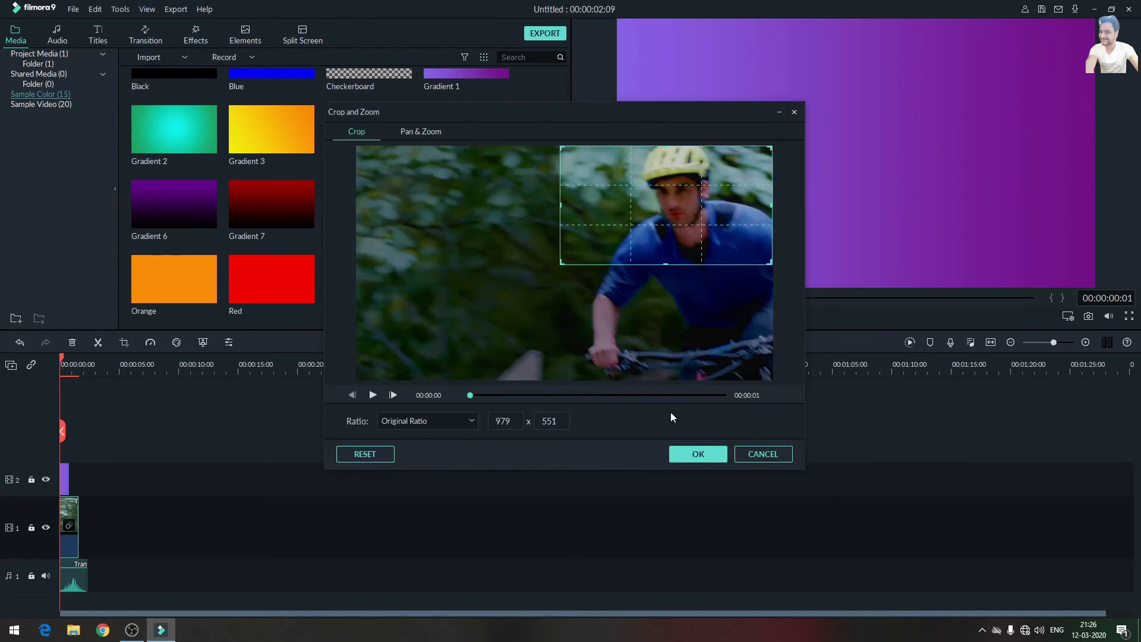
pyautogui.click(695, 455)
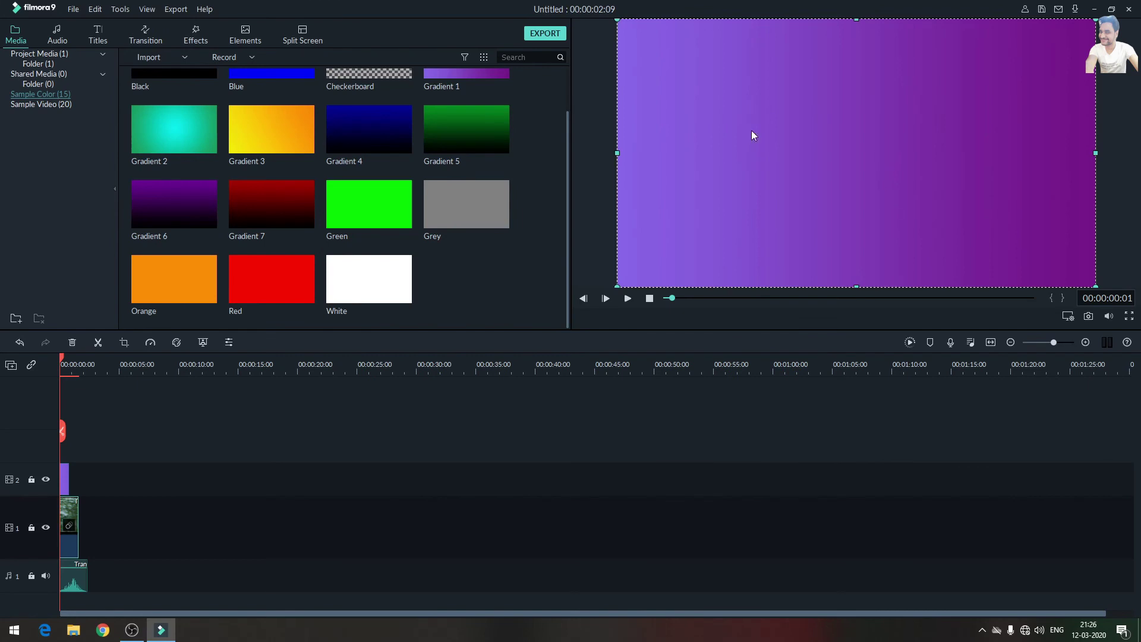
pyautogui.press('space')
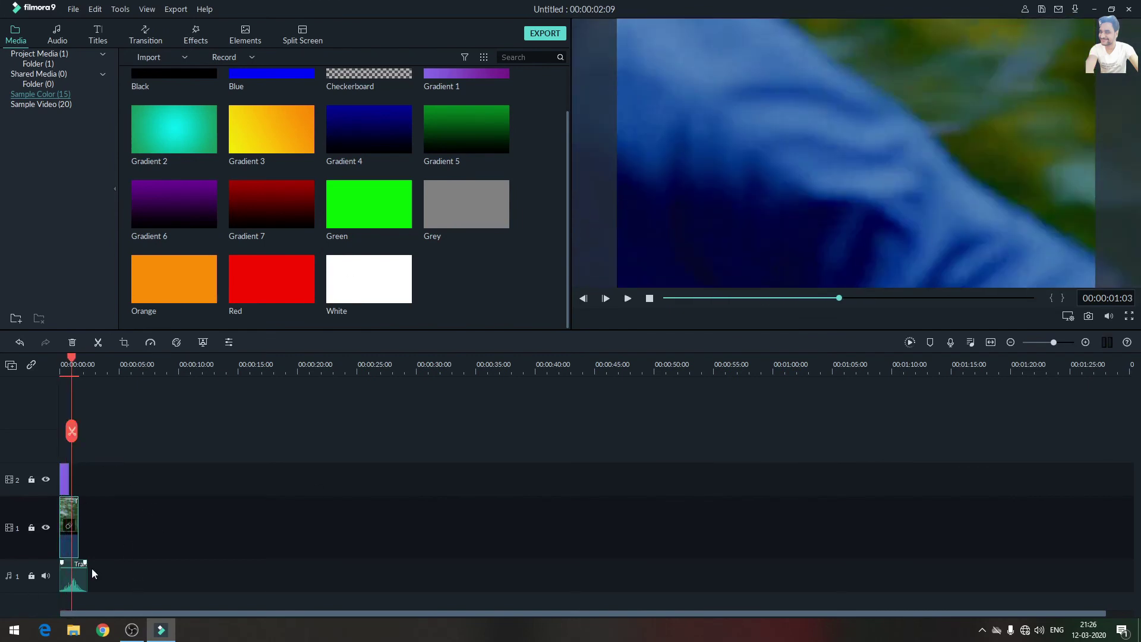
# Turn on the green screen effect for the Travel 03 clip, look through its settings and confirm them
pyautogui.click(203, 342)
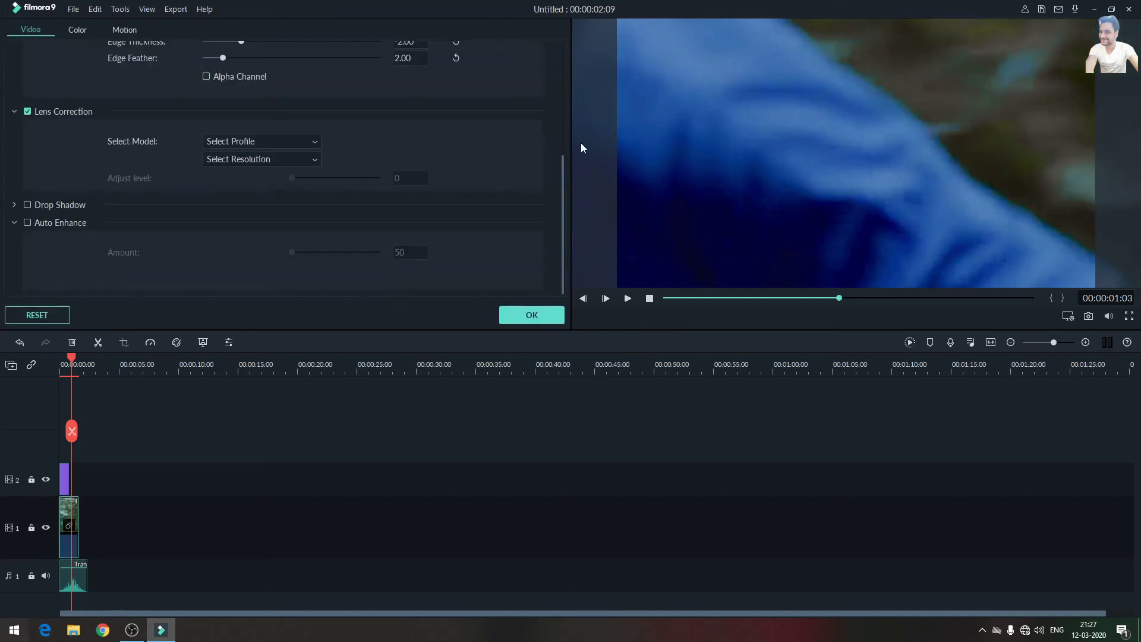
pyautogui.scroll(3, 362, 211)
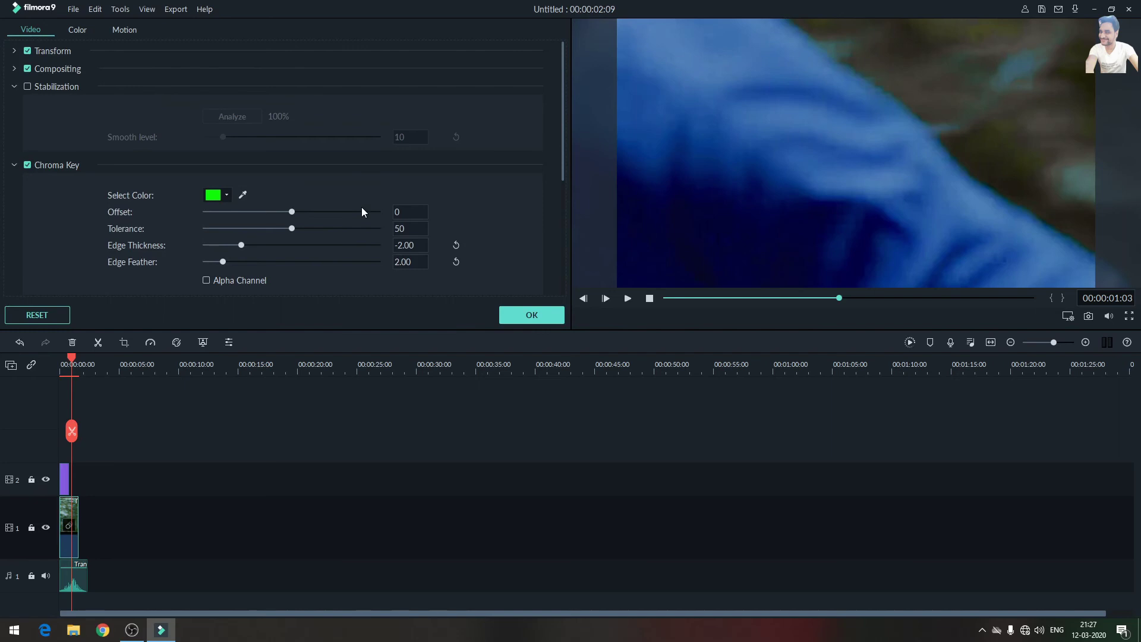
pyautogui.scroll(-5, 362, 211)
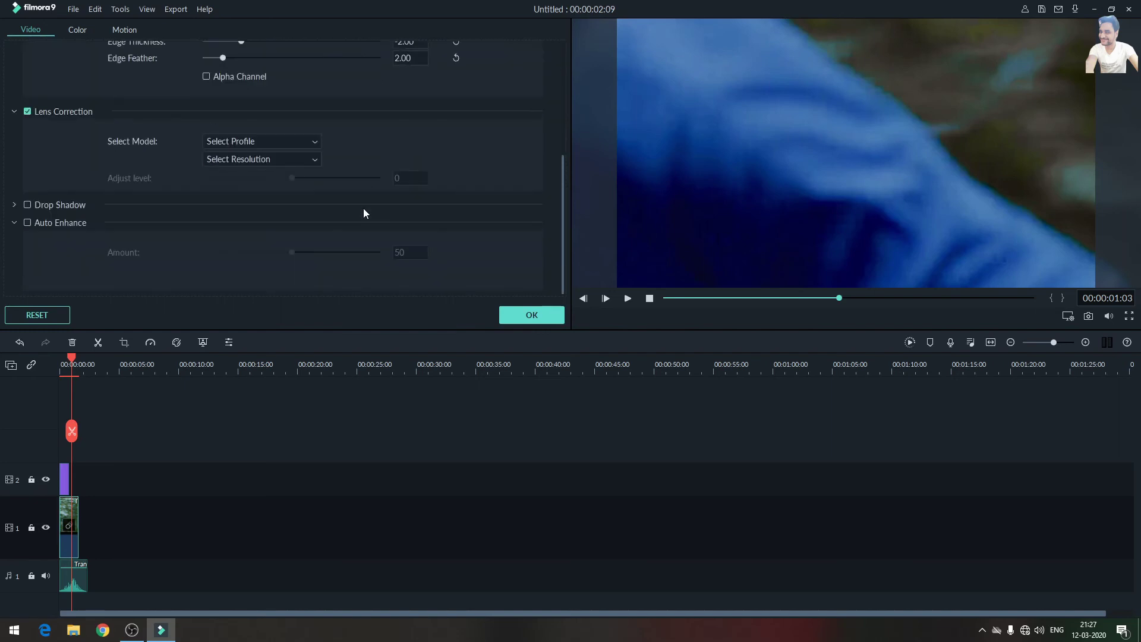
pyautogui.click(532, 316)
# Review the Travel 03 clip's video settings once more, return the playhead to the timeline start and close the settings
pyautogui.doubleClick(66, 541)
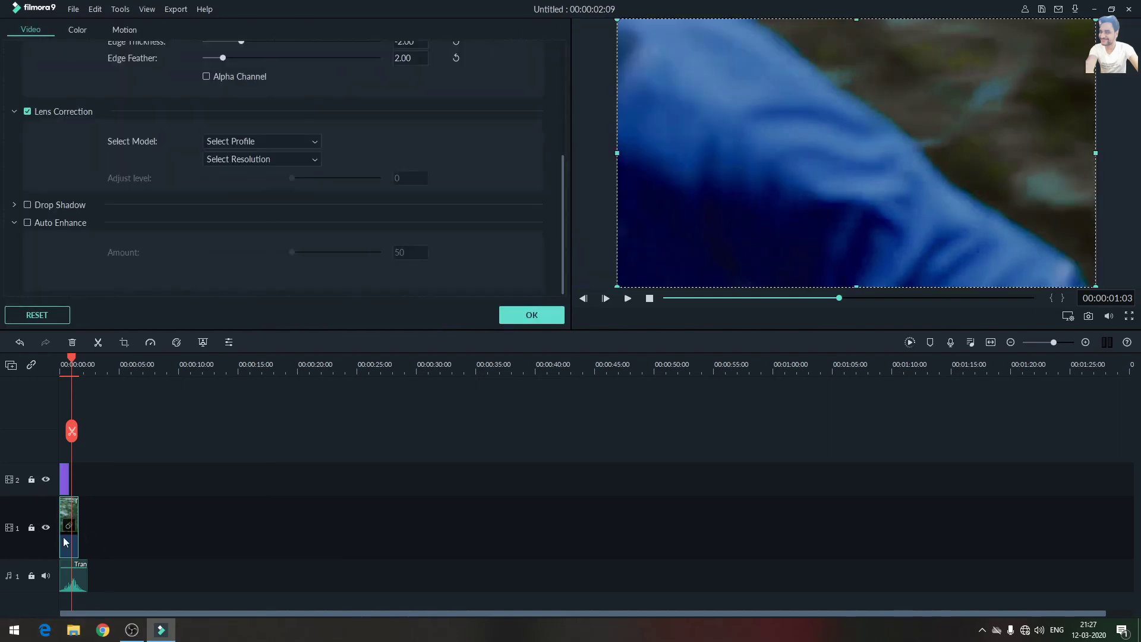
pyautogui.scroll(4, 346, 202)
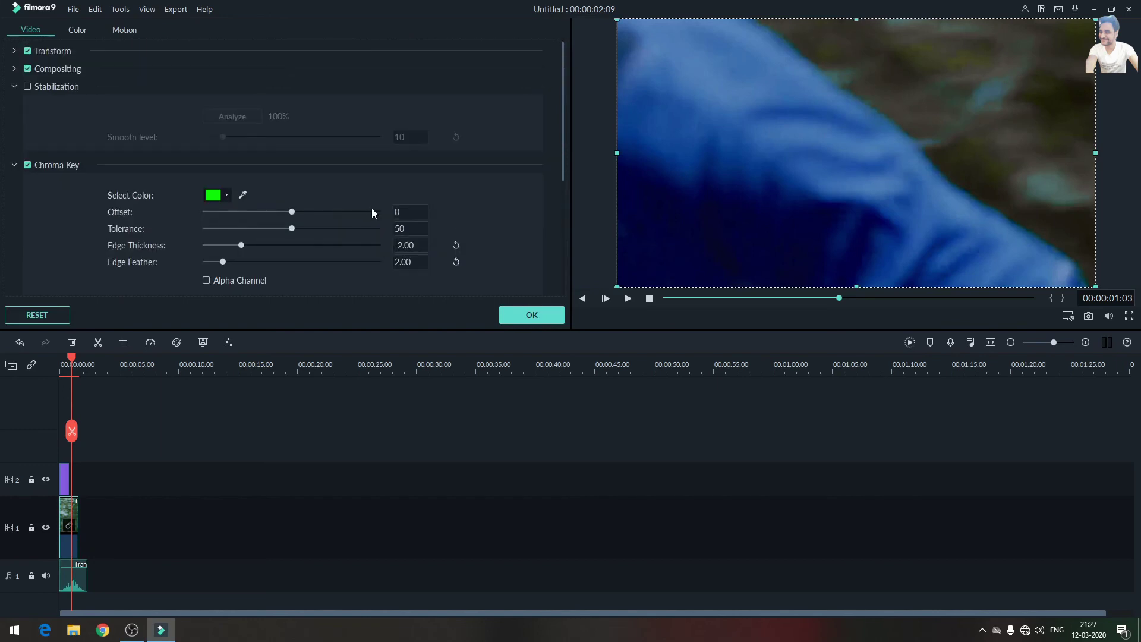
pyautogui.scroll(-5, 342, 169)
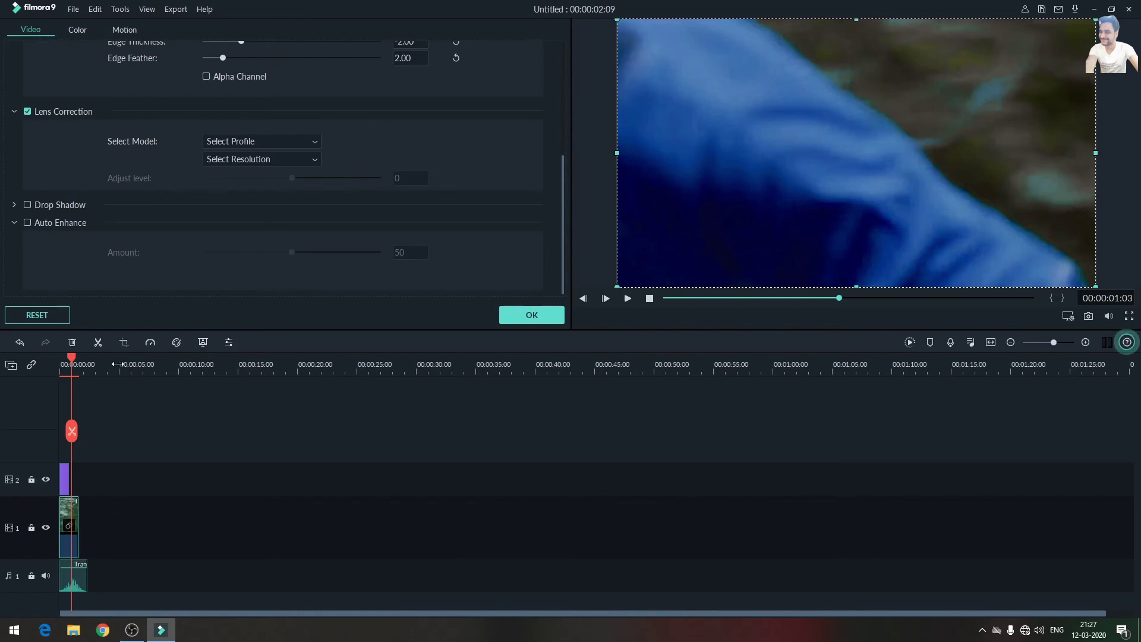
pyautogui.moveTo(71, 364); pyautogui.dragTo(61, 364)
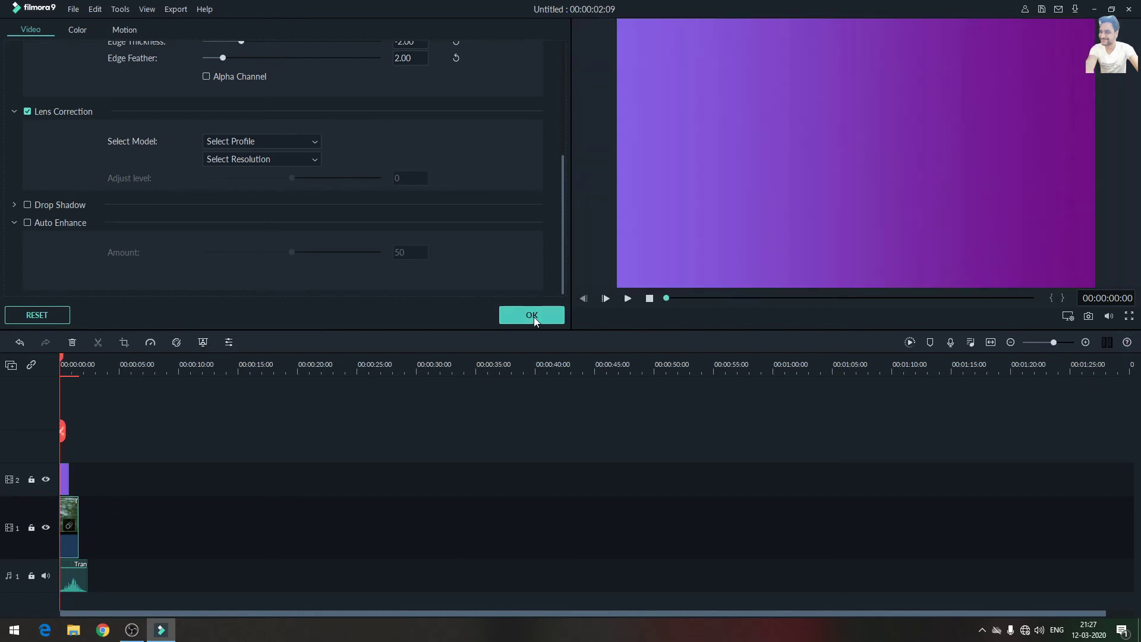
pyautogui.click(531, 315)
# Open the audio settings of the Transition Swoosh clip on audio track 1
pyautogui.click(76, 577)
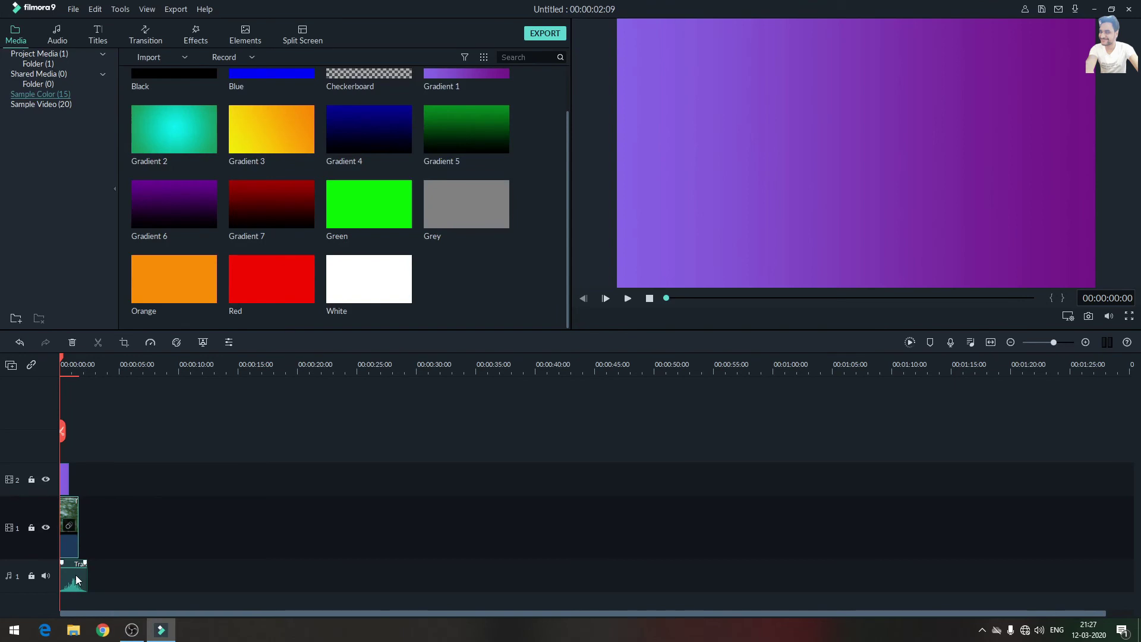
pyautogui.doubleClick(76, 575)
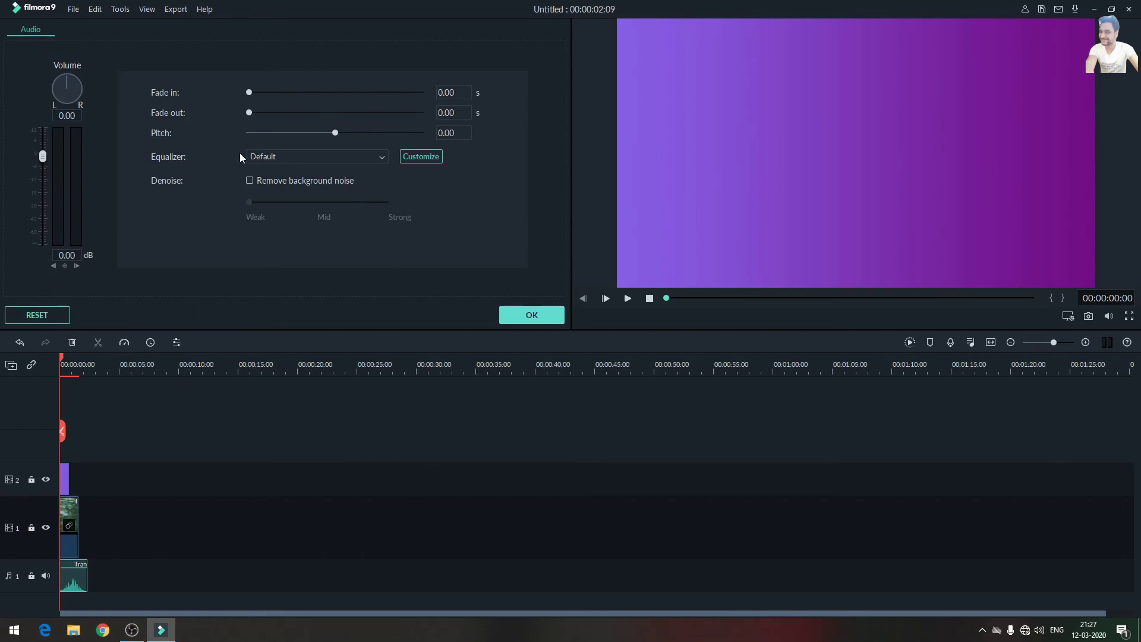
# Raise the Transition Swoosh clip's volume to 12 dB and turn on background noise removal at the weak level
pyautogui.moveTo(41, 162); pyautogui.dragTo(53, 128)
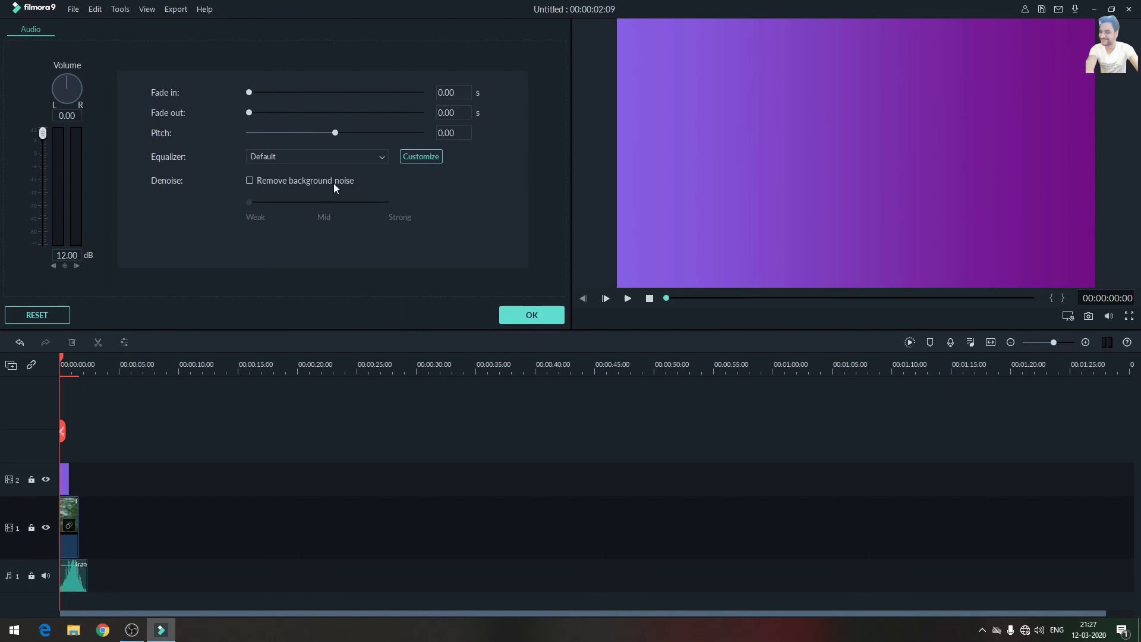
pyautogui.click(249, 180)
pyautogui.moveTo(318, 207); pyautogui.dragTo(246, 227)
# Look through the equalizer presets, keep Default and confirm the Transition Swoosh clip's audio settings
pyautogui.click(362, 157)
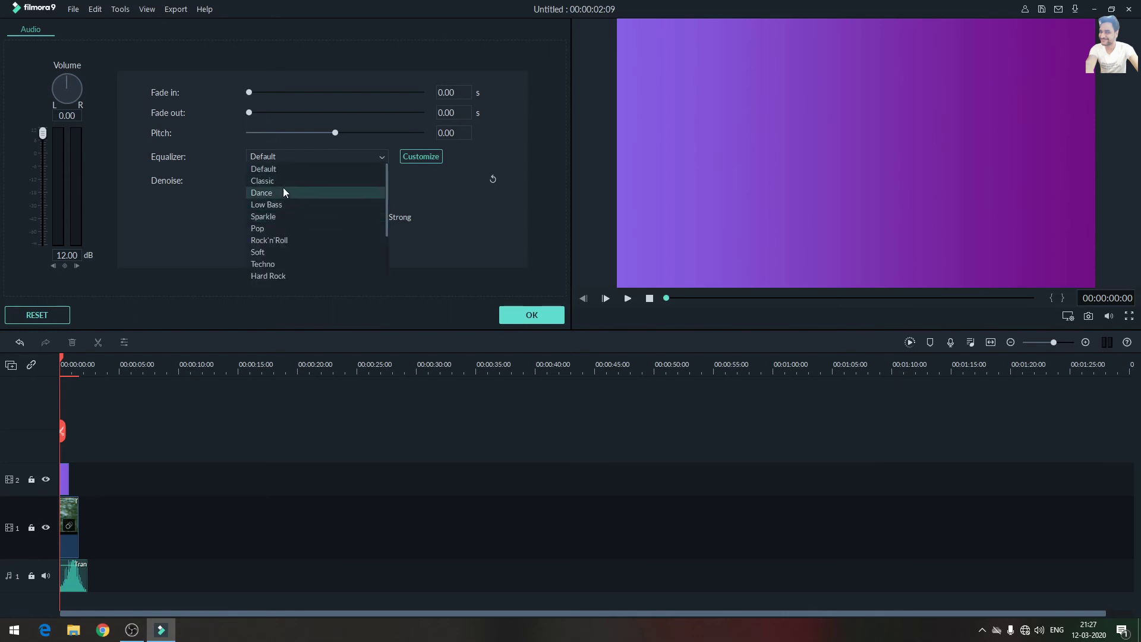
pyautogui.scroll(-2, 283, 202)
pyautogui.scroll(2, 279, 222)
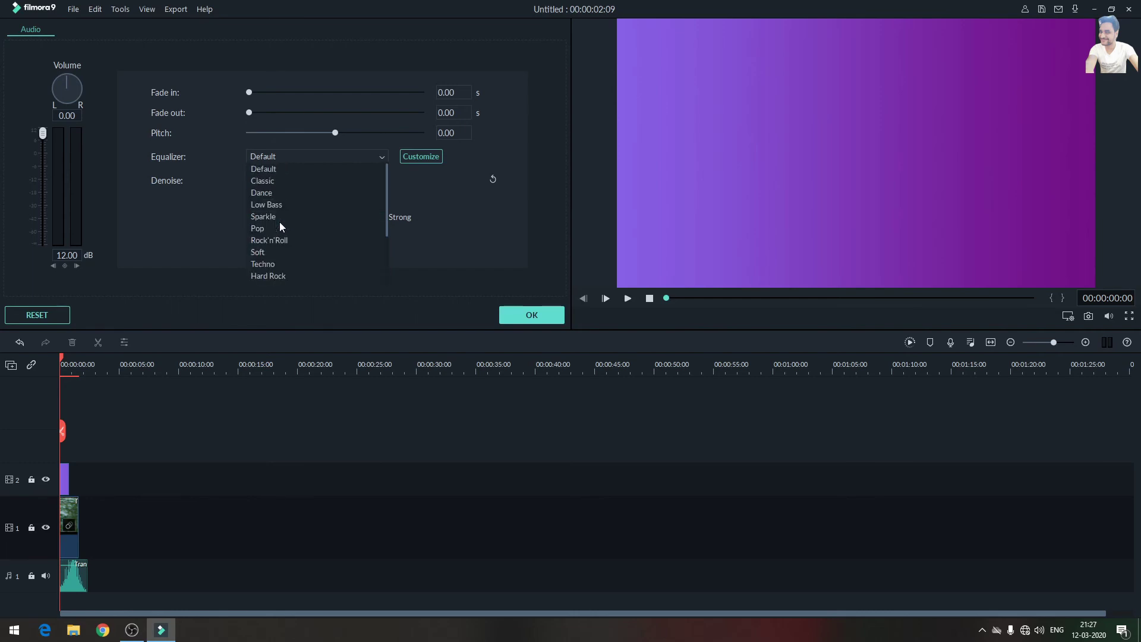
pyautogui.click(462, 215)
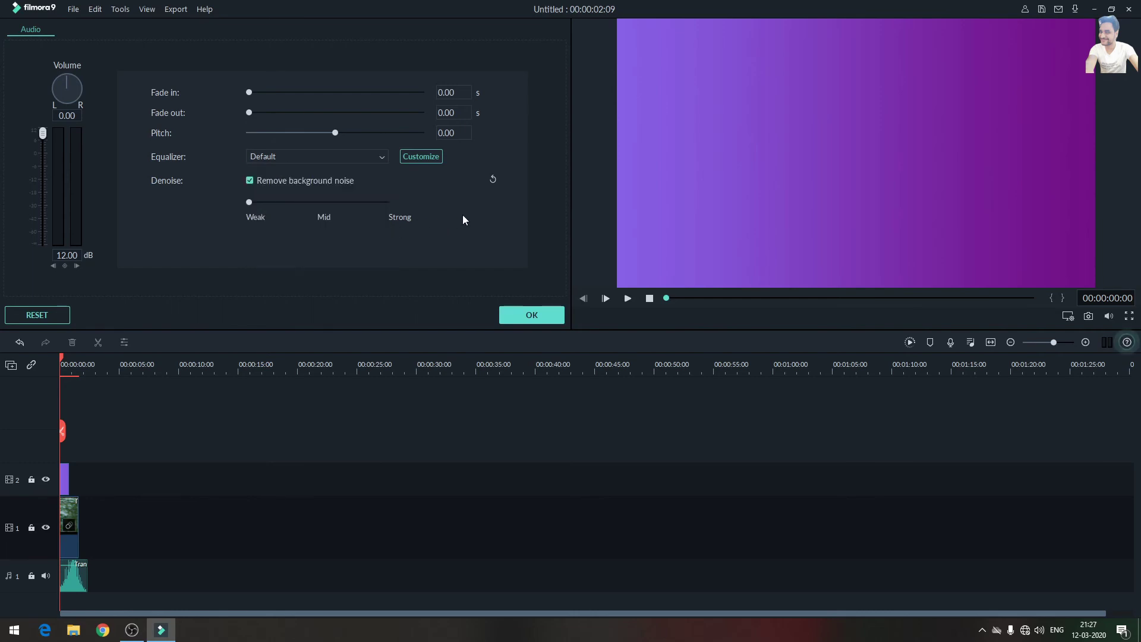
pyautogui.click(524, 319)
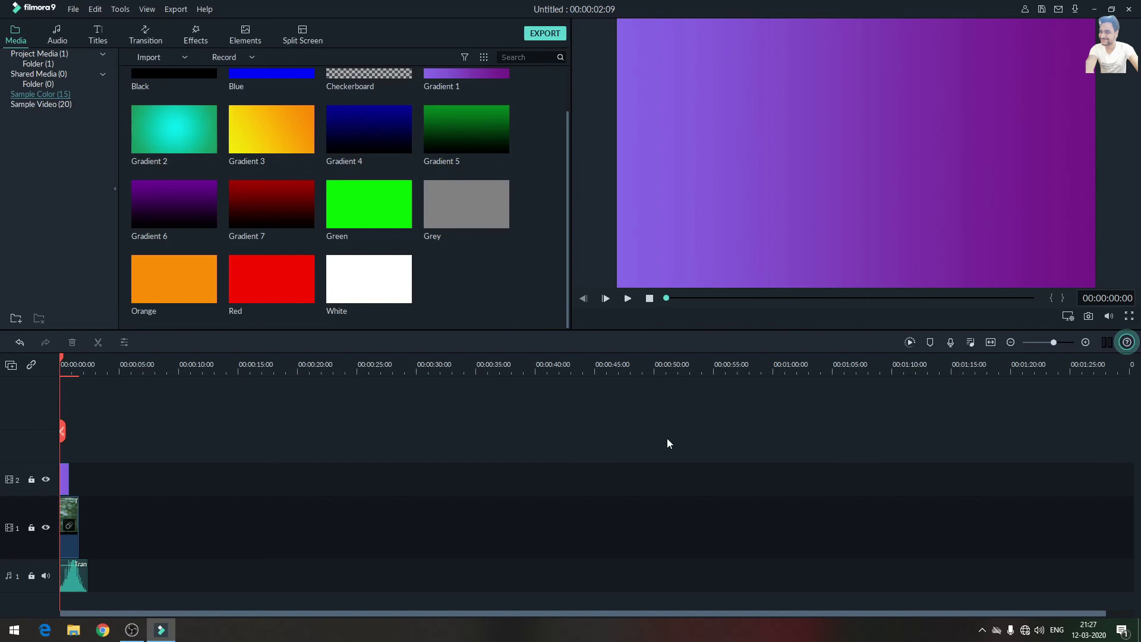
# View the account's plan information and close its window
pyautogui.moveTo(341, 310)
pyautogui.click(1121, 631)
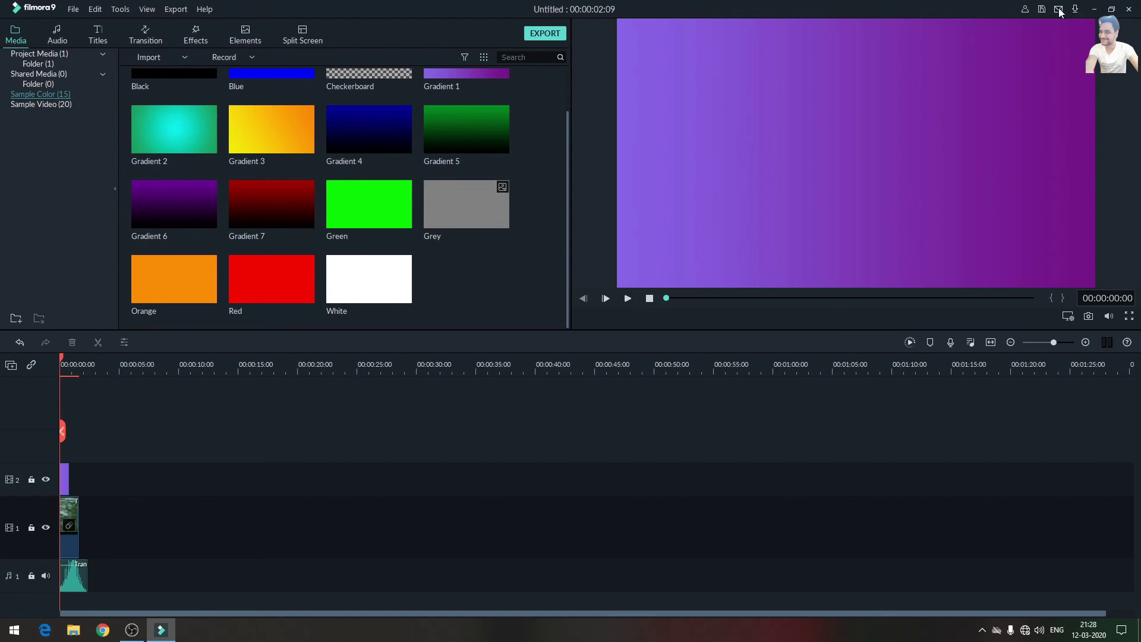
pyautogui.click(1023, 10)
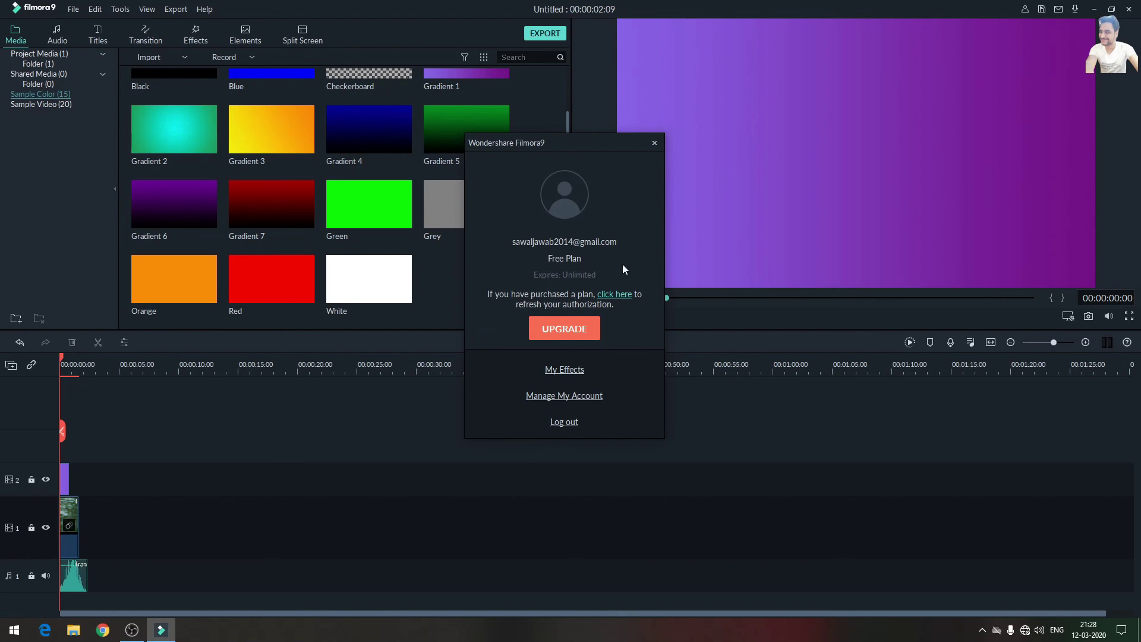
pyautogui.click(656, 143)
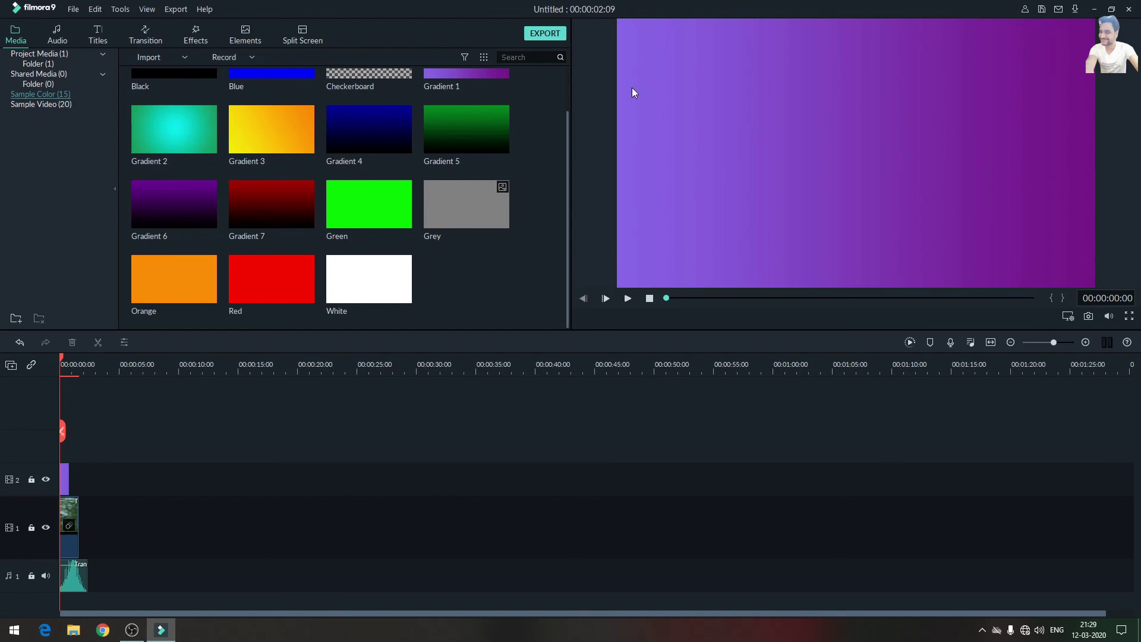
# Play the timeline preview, pause it, step back one frame and stop playback
pyautogui.click(628, 298)
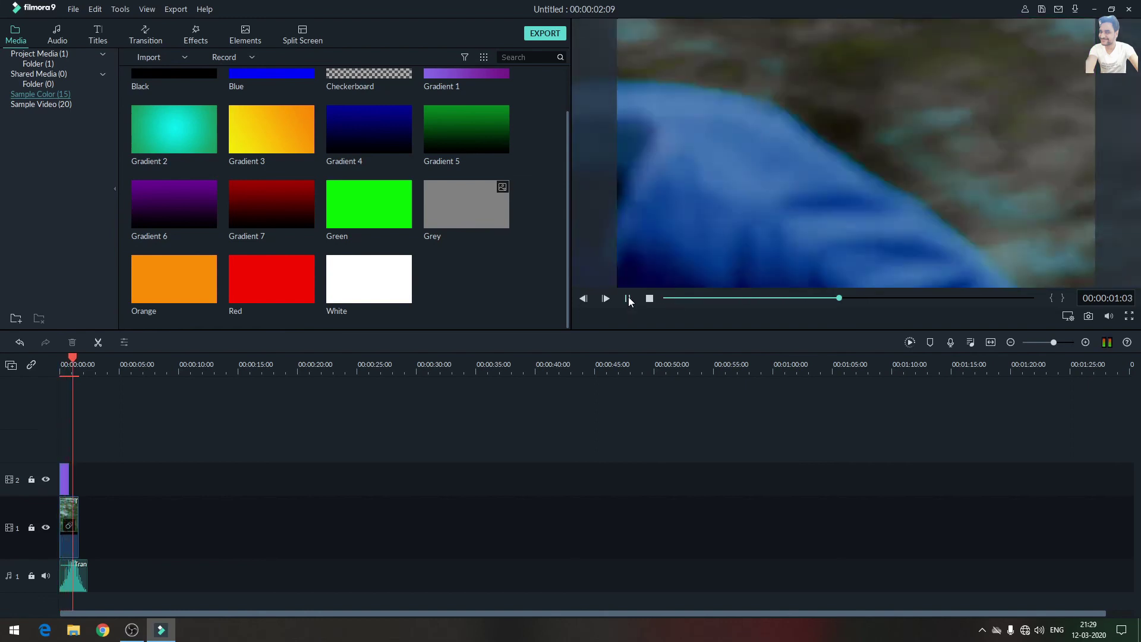
pyautogui.click(629, 297)
pyautogui.click(584, 299)
pyautogui.click(650, 298)
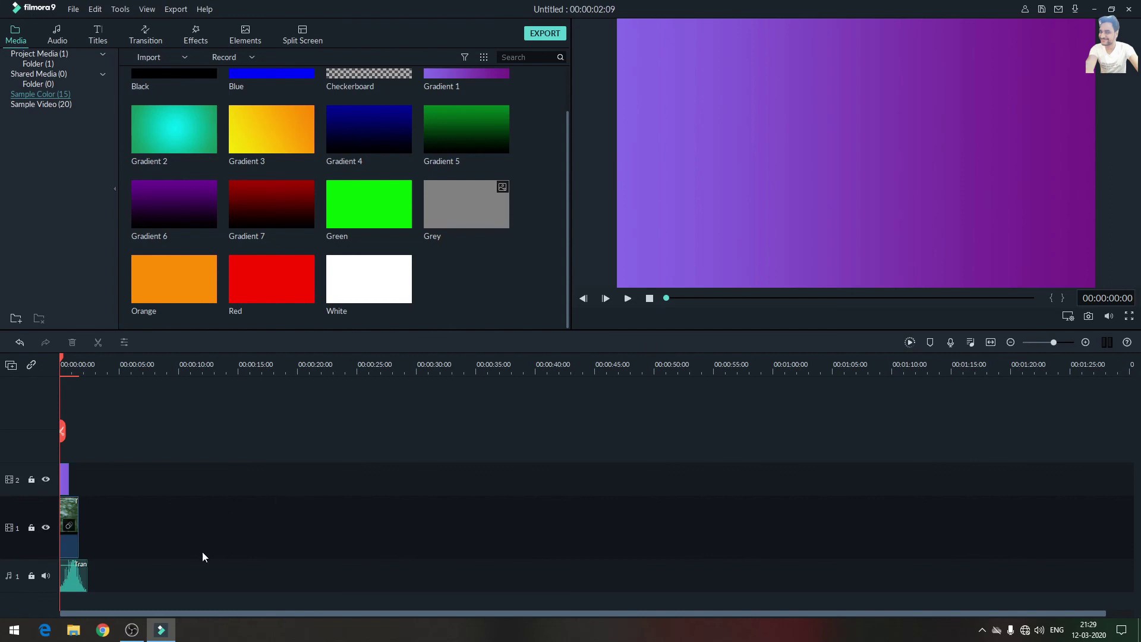
# Record a voiceover of about 13 seconds from the microphone at the timeline start and add it to the timeline
pyautogui.click(950, 343)
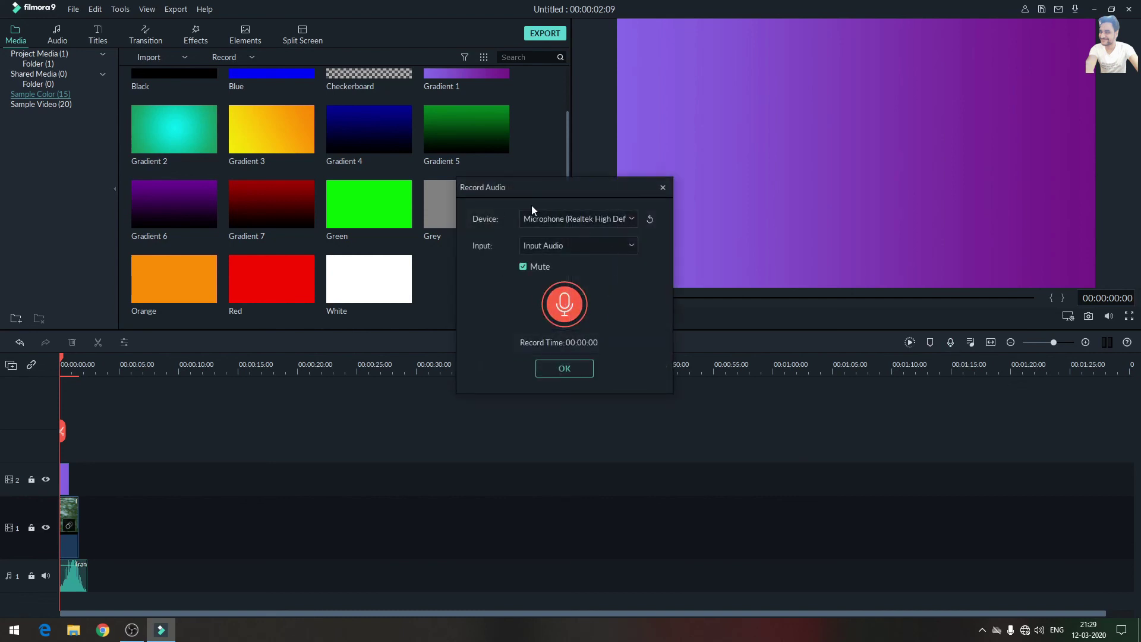
pyautogui.click(561, 304)
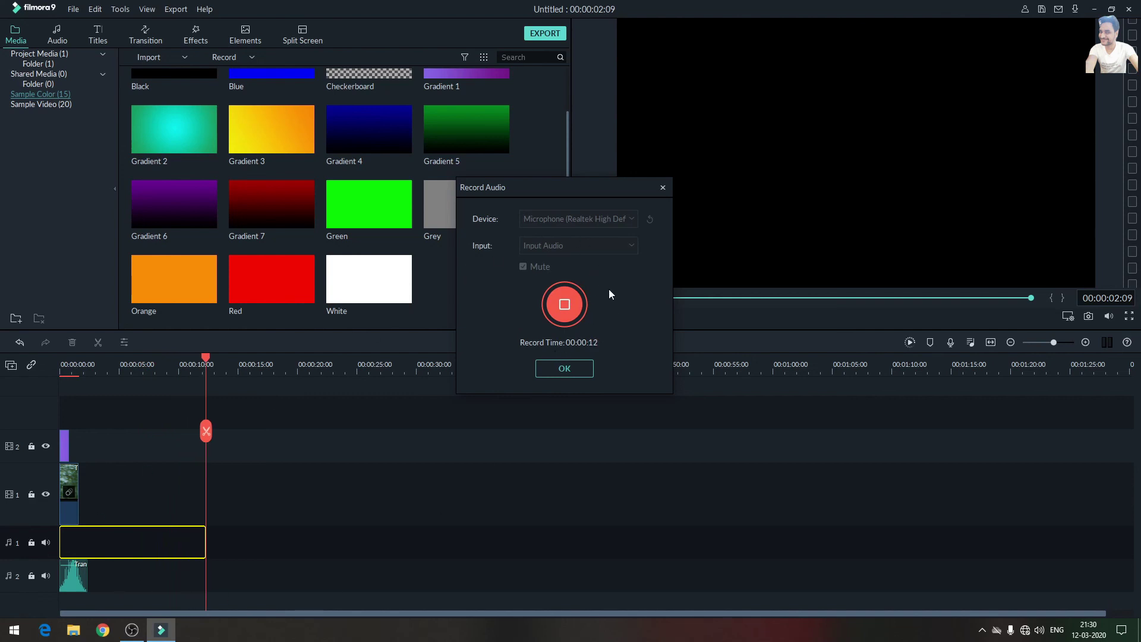
pyautogui.click(565, 367)
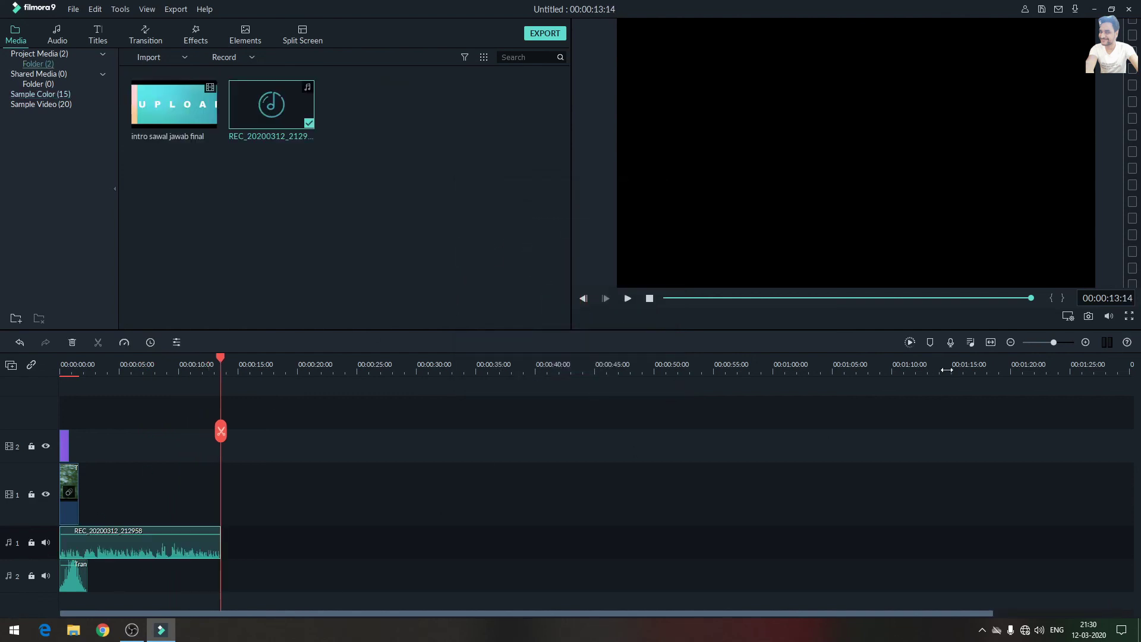
# Set the audio mixer levels to 2.01 dB for Video1, 1.37 dB for Video2 and 12 dB for Audio1 and Audio2, and confirm
pyautogui.click(969, 340)
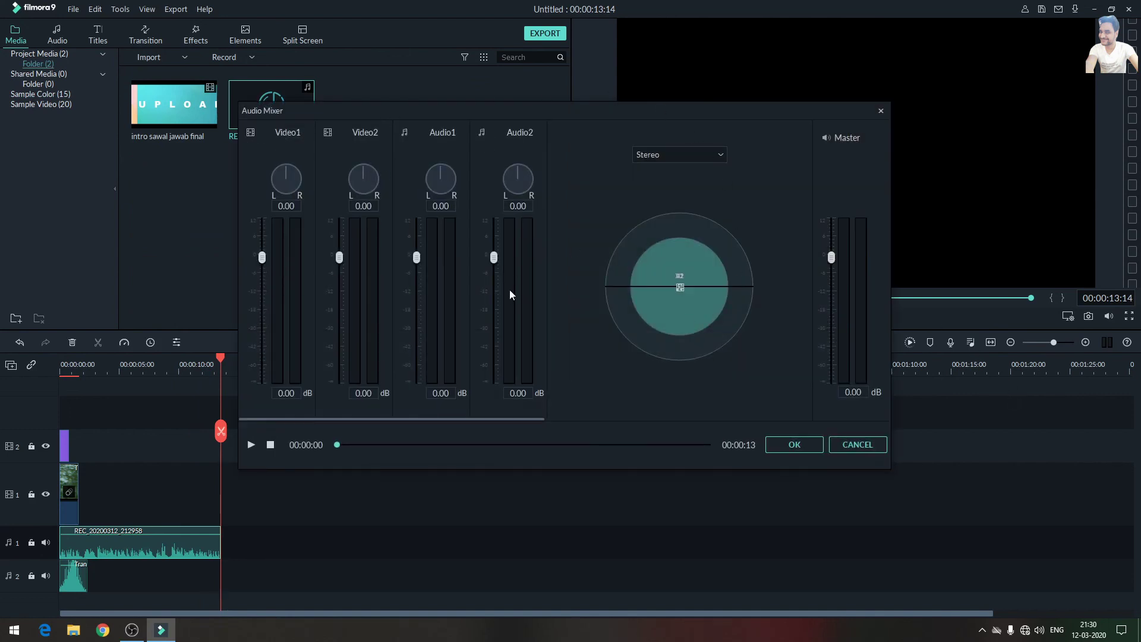
pyautogui.moveTo(494, 257); pyautogui.dragTo(494, 374)
pyautogui.moveTo(416, 257); pyautogui.dragTo(416, 223)
pyautogui.moveTo(339, 257)
pyautogui.mouseDown()
pyautogui.moveTo(327, 372)
pyautogui.moveTo(339, 254)
pyautogui.mouseUp()
pyautogui.moveTo(262, 257)
pyautogui.mouseDown()
pyautogui.moveTo(266, 295)
pyautogui.moveTo(263, 251)
pyautogui.mouseUp()
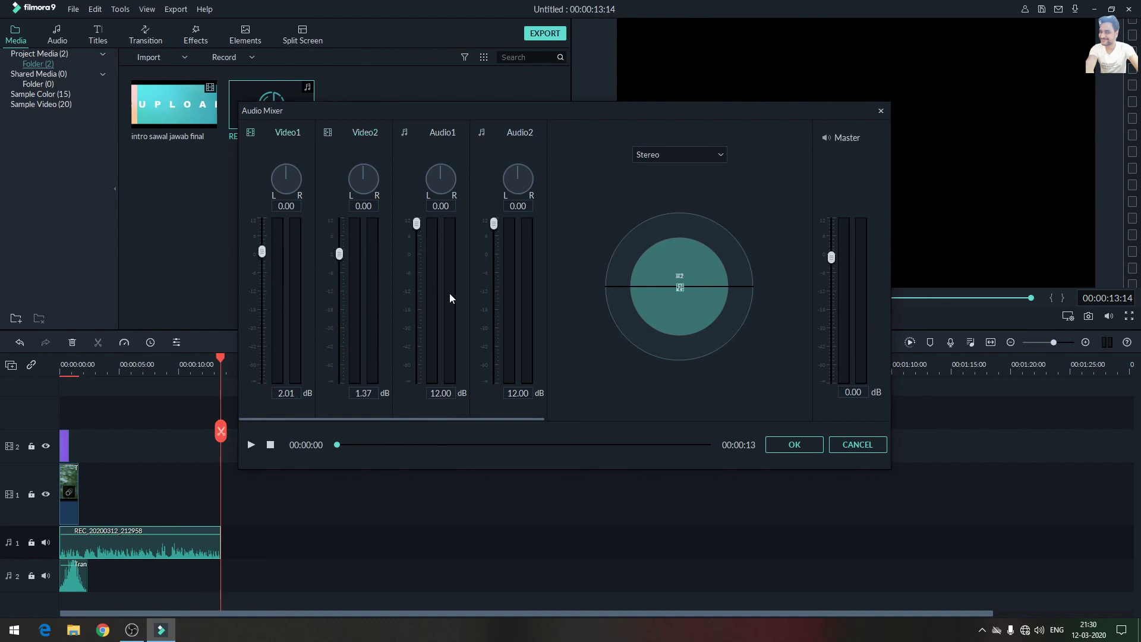
pyautogui.click(792, 449)
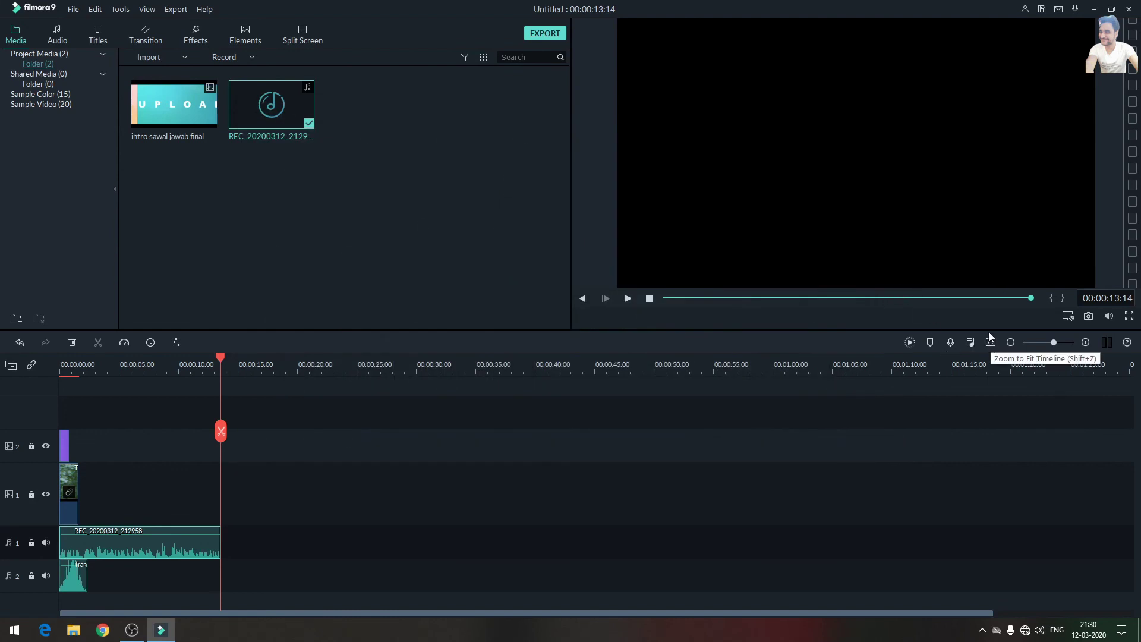
# Examine the timeline at different zoom levels, and return to its start with the clips in view
pyautogui.click(965, 391)
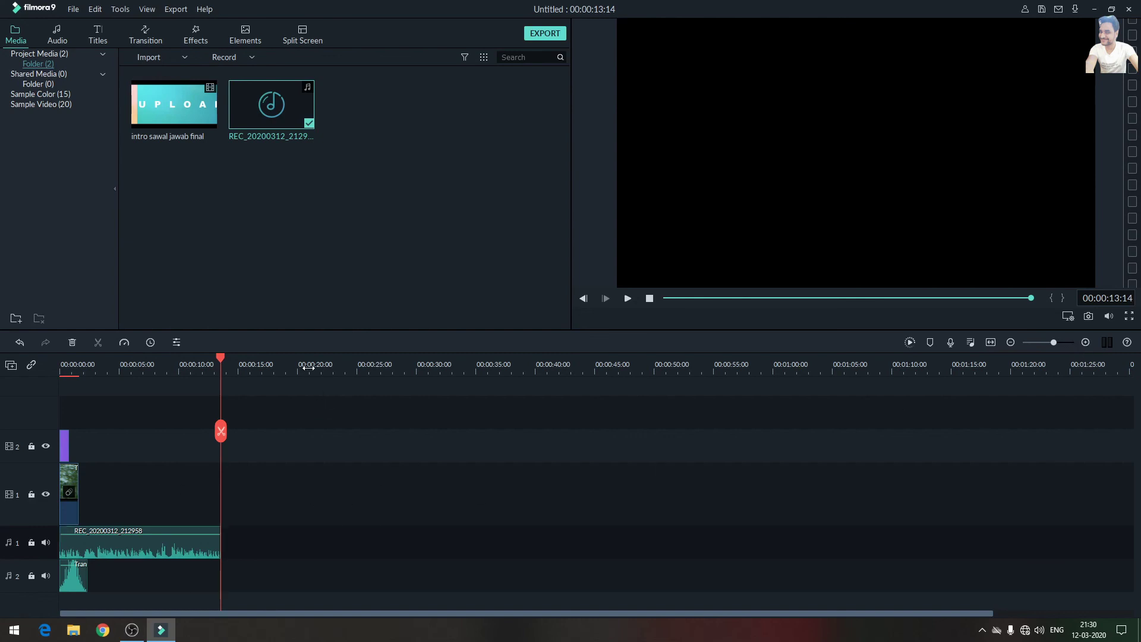
pyautogui.scroll(3, 311, 370)
pyautogui.scroll(2, 831, 362)
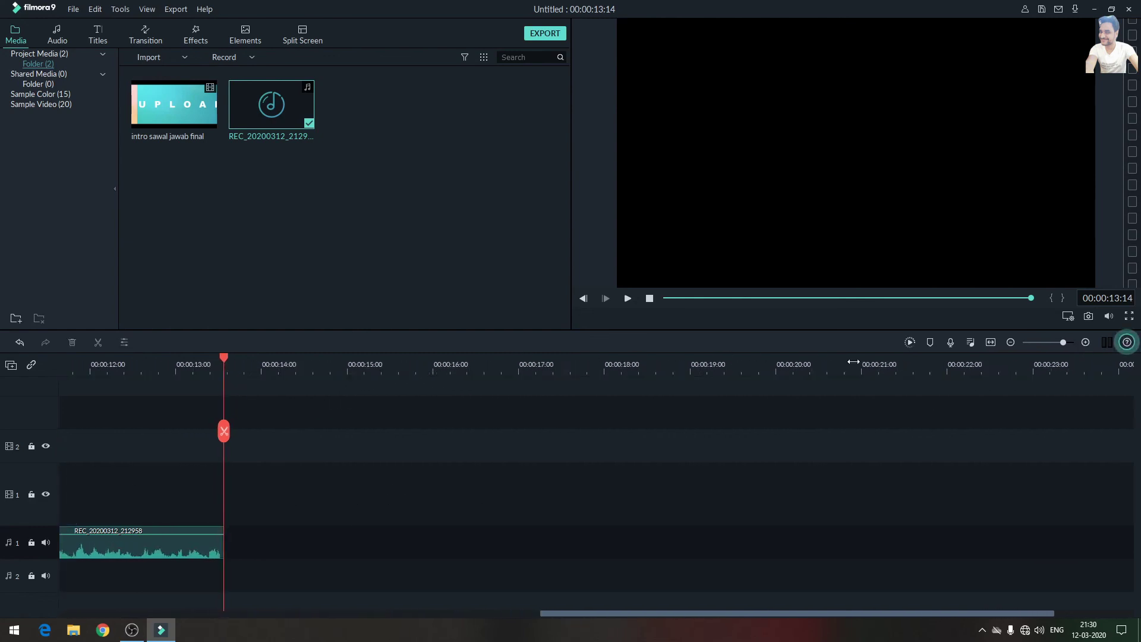
pyautogui.scroll(-4, 329, 436)
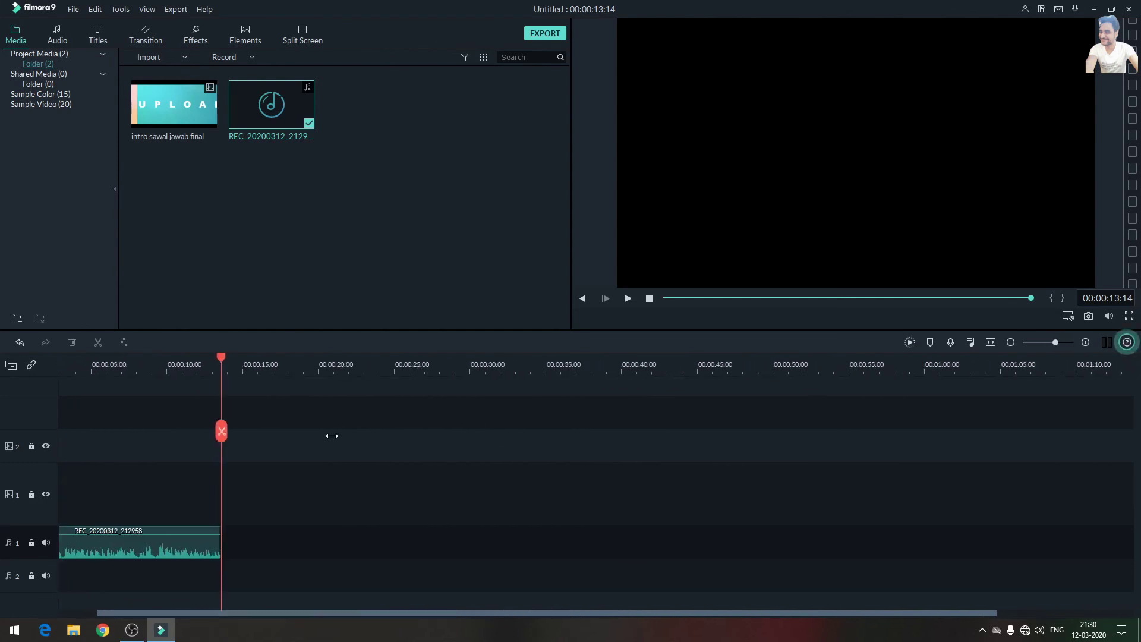
pyautogui.scroll(3, 260, 435)
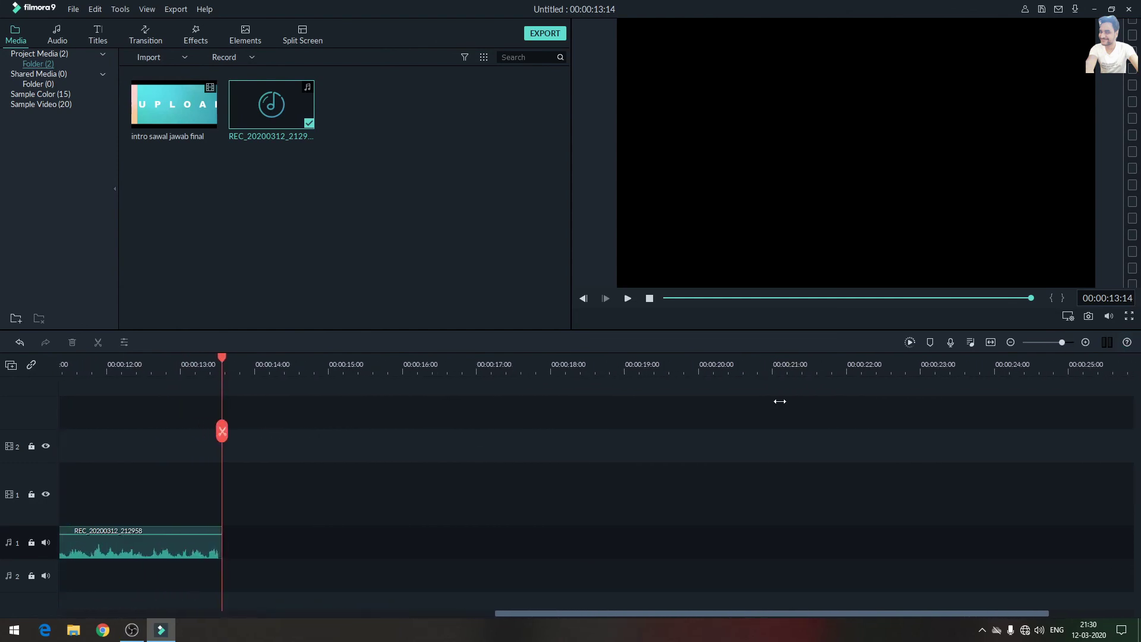
pyautogui.scroll(-2, 280, 433)
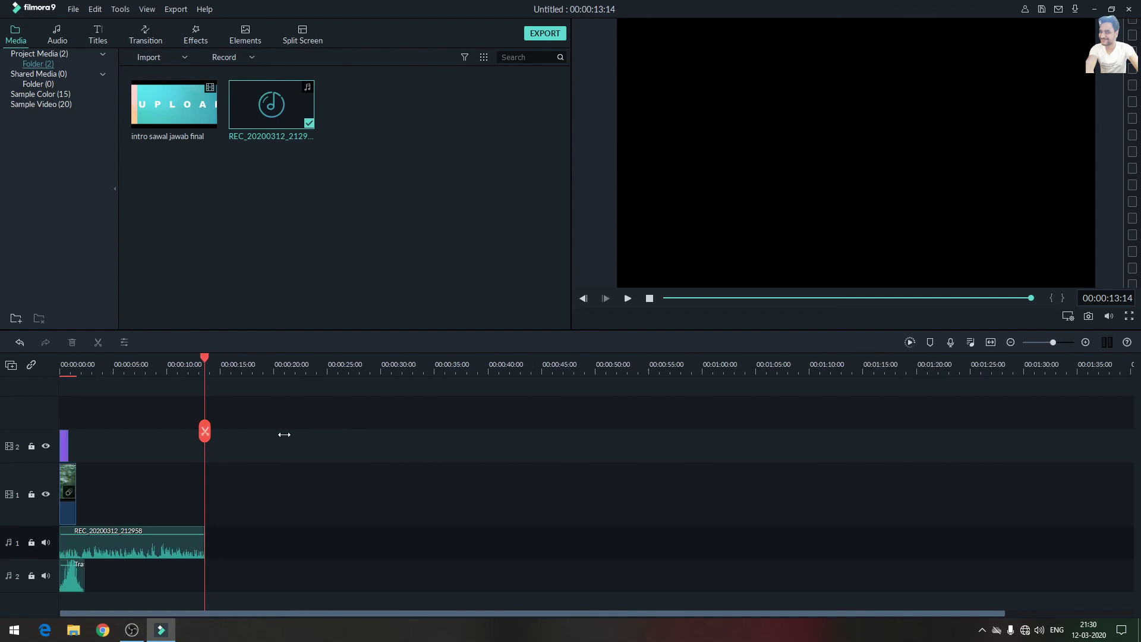
pyautogui.moveTo(1052, 339)
pyautogui.mouseDown()
pyautogui.moveTo(1064, 343)
pyautogui.moveTo(1028, 343)
pyautogui.moveTo(1059, 348)
pyautogui.moveTo(1049, 345)
pyautogui.mouseUp()
pyautogui.click(1086, 343)
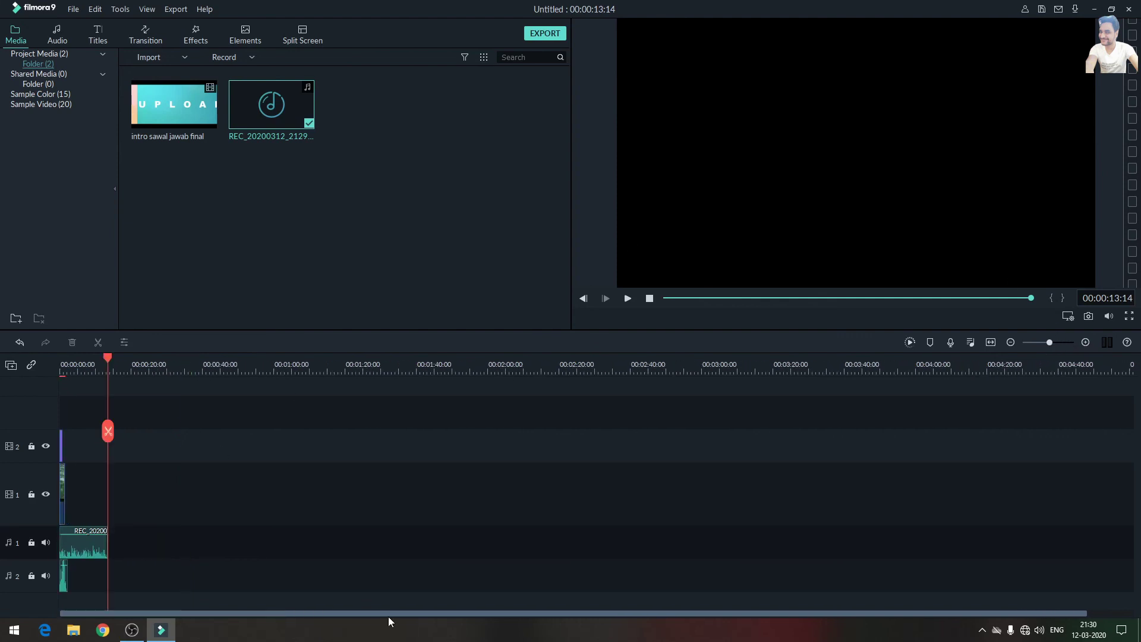
pyautogui.scroll(3, 682, 366)
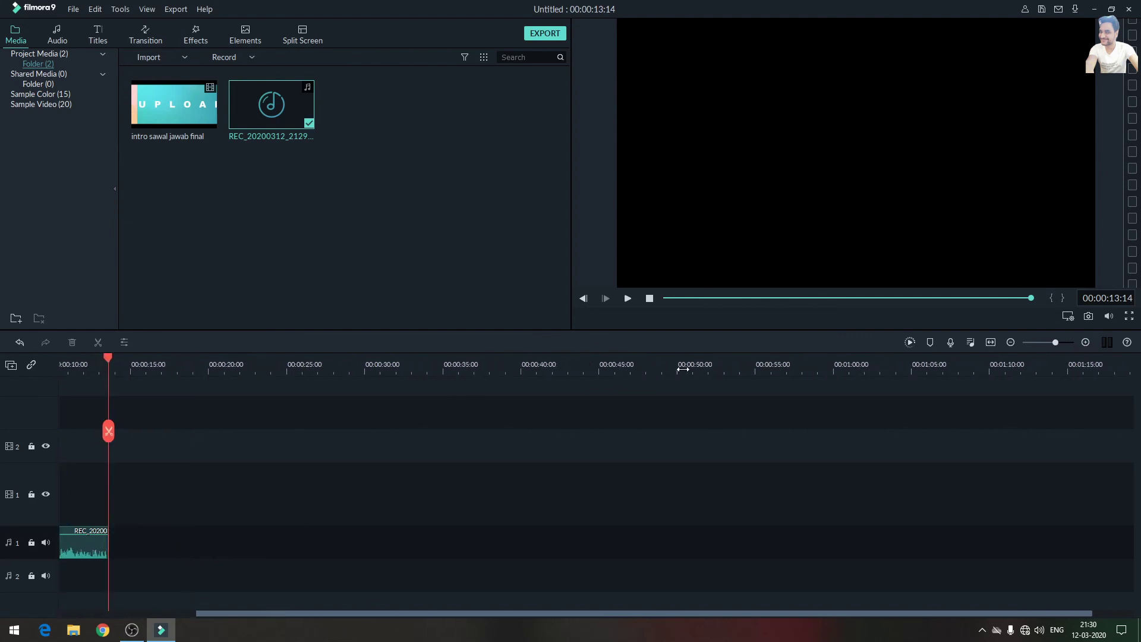
pyautogui.moveTo(389, 612); pyautogui.dragTo(226, 612)
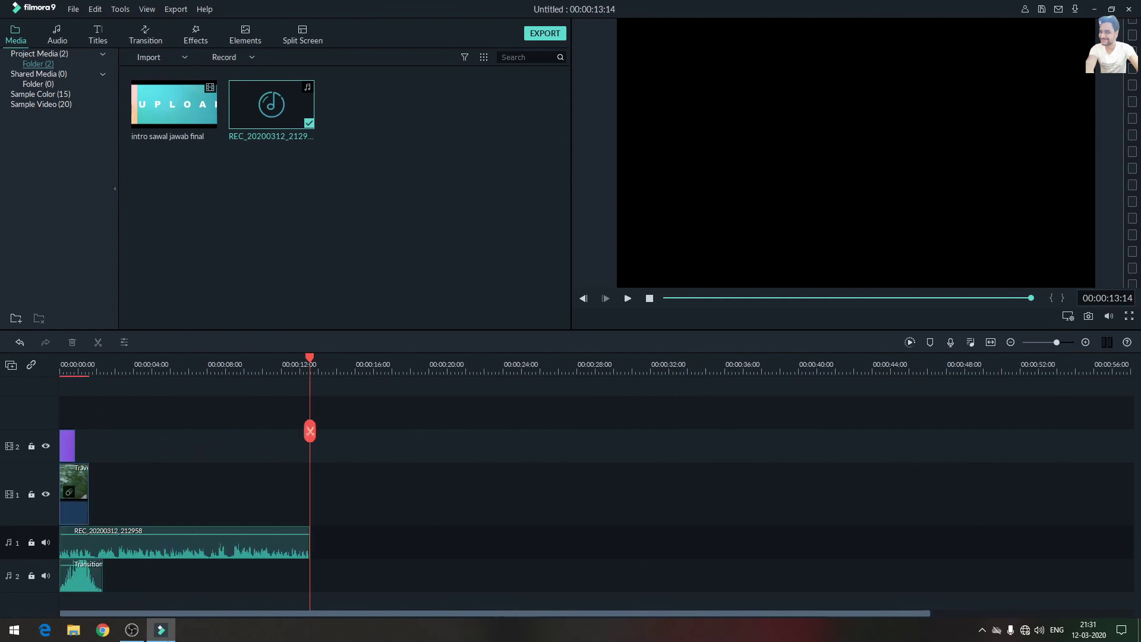
# Move the playhead to 00:00:01:20 and select the recorded voiceover clip on audio track 1
pyautogui.moveTo(309, 356); pyautogui.dragTo(94, 374)
pyautogui.click(163, 540)
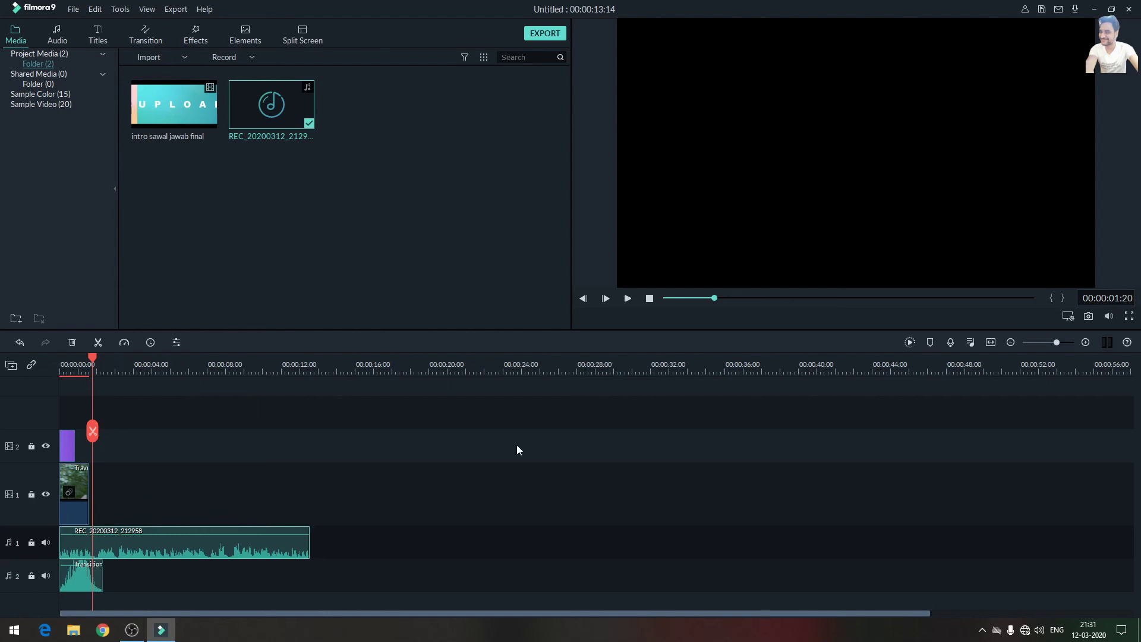
pyautogui.moveTo(339, 368); pyautogui.dragTo(313, 407)
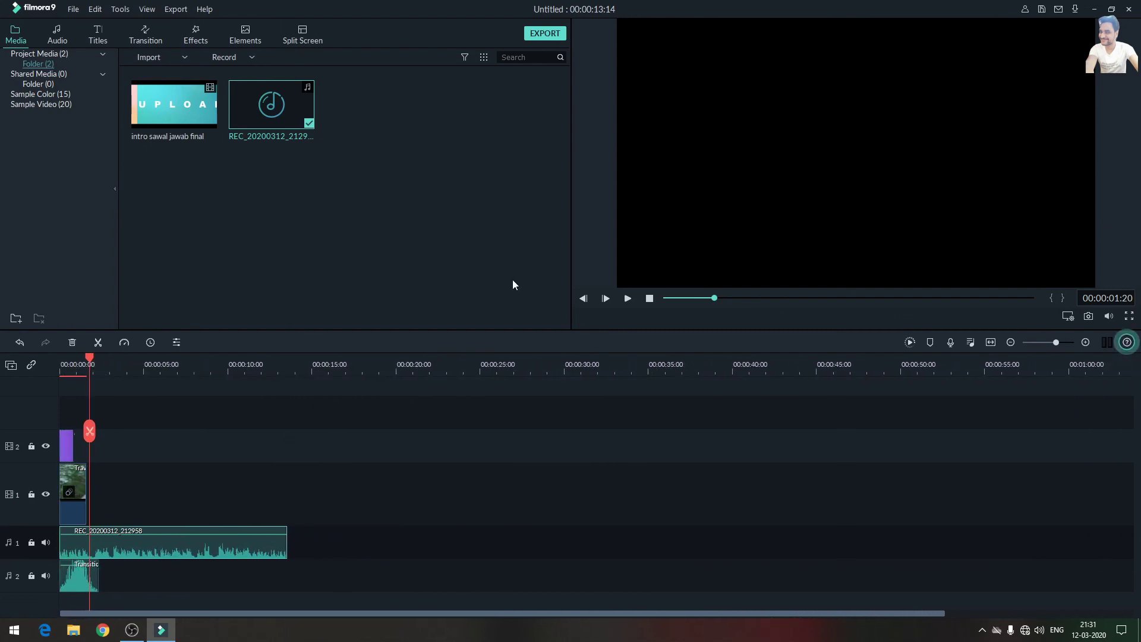